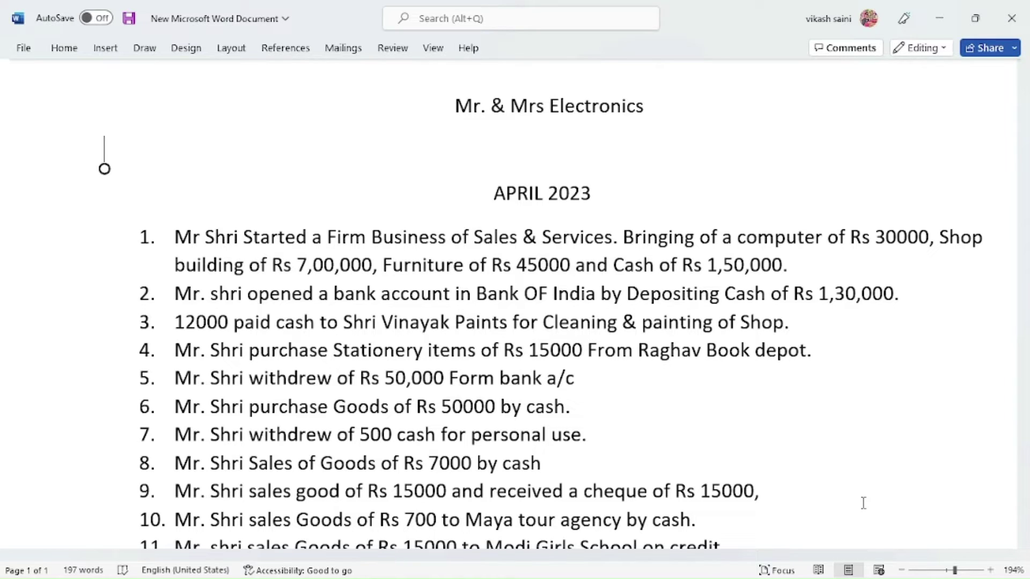
# Switch to TallyPrime in Educational Mode and open the form for creating a new company.
pyautogui.hotkey('alt', 'Tab')
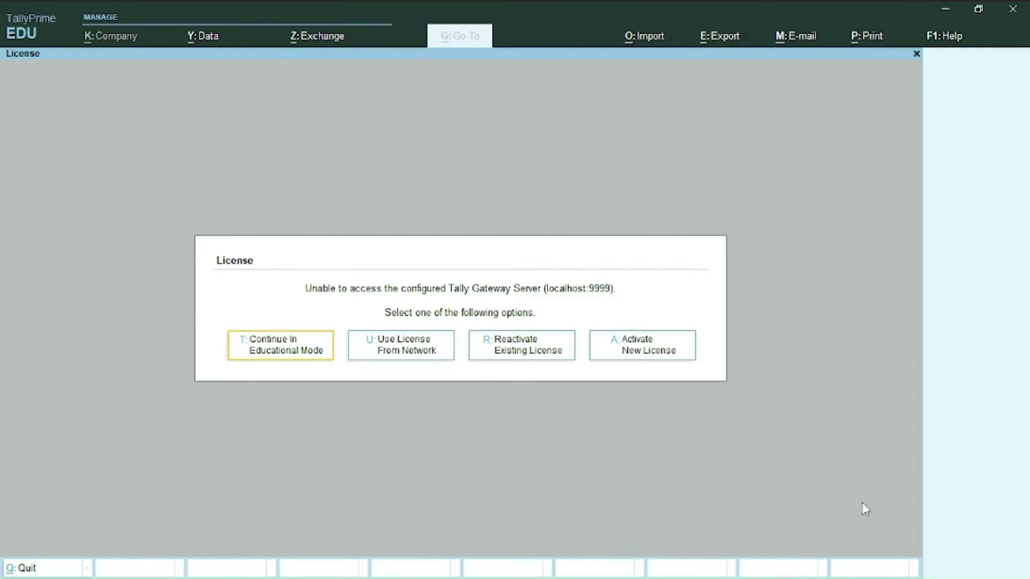
pyautogui.press('Return')
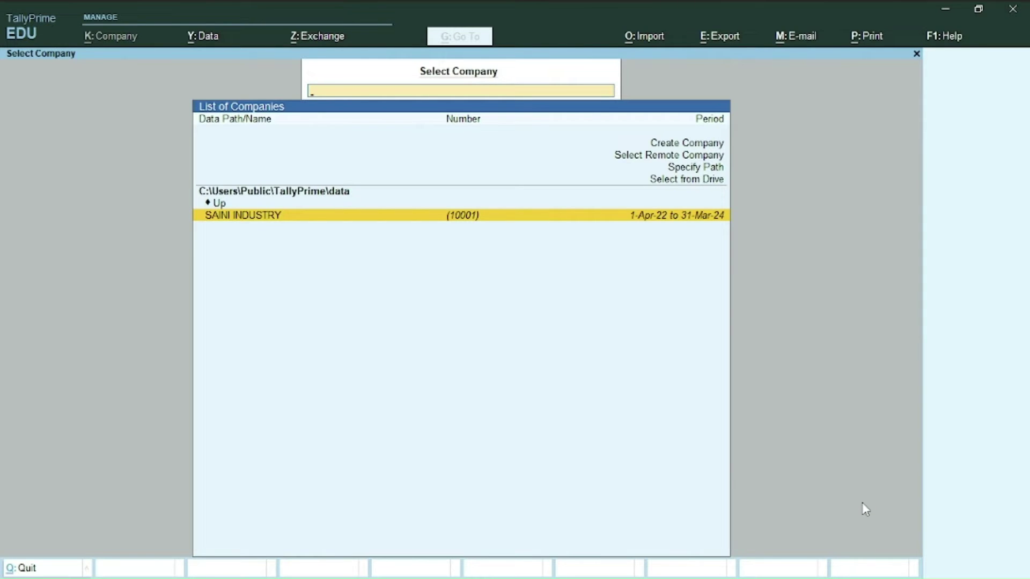
pyautogui.press('Up')
pyautogui.press('Up')
pyautogui.press('Up')
pyautogui.press('Up')
pyautogui.press('Up')
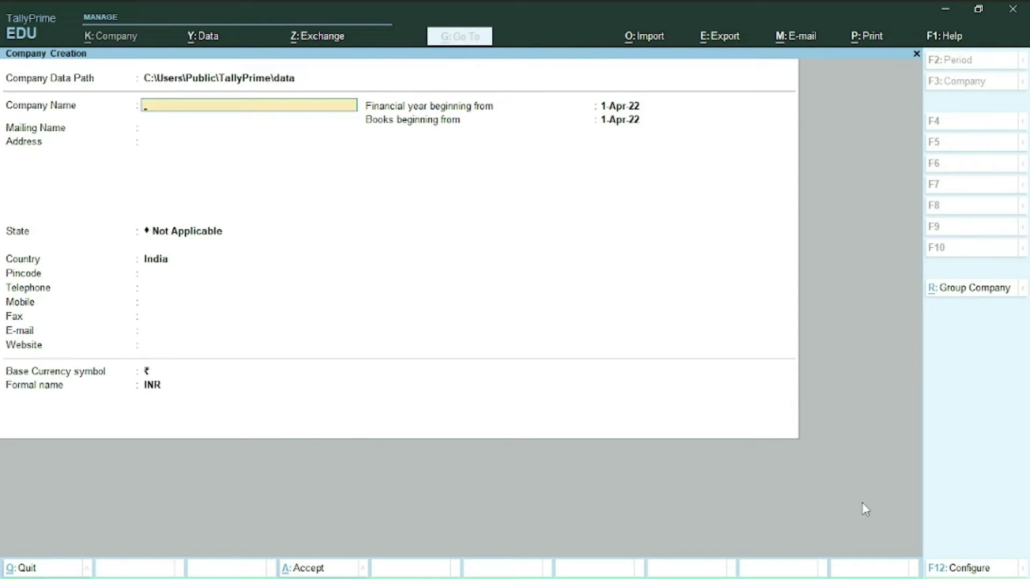
# Create the company Mr & Mrs with Rajasthan as its state, and accept the default company features.
pyautogui.write('Mr & Mrs')
pyautogui.press('Return')
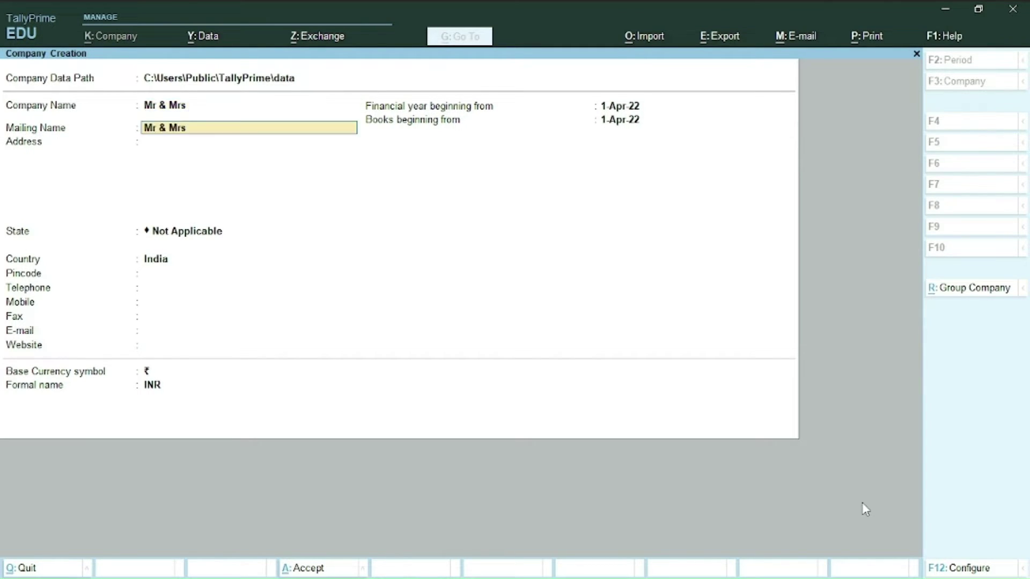
pyautogui.press('Return')
pyautogui.press('Return')
pyautogui.press('Return')
pyautogui.write('Ra')
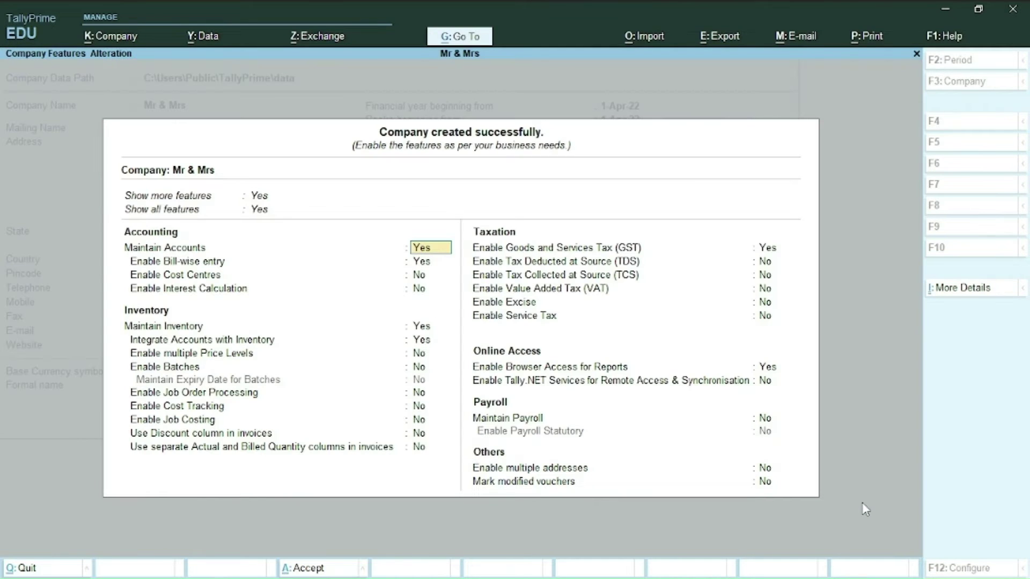
pyautogui.hotkey('ctrl', 'a')
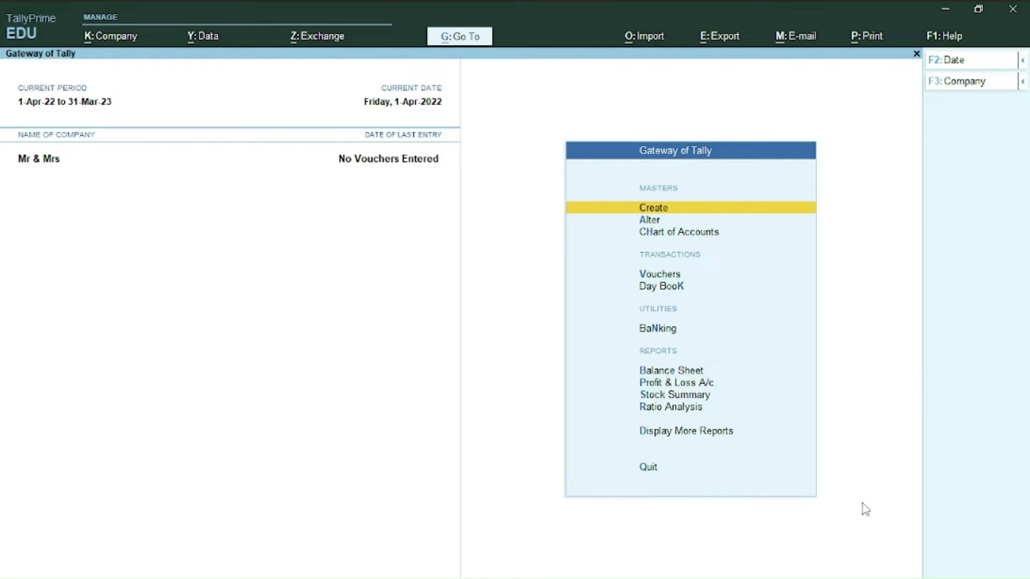
# Change the company's accounting period to run from 1-4-2023 to 31-3-2024.
pyautogui.hotkey('alt', 'Tab')
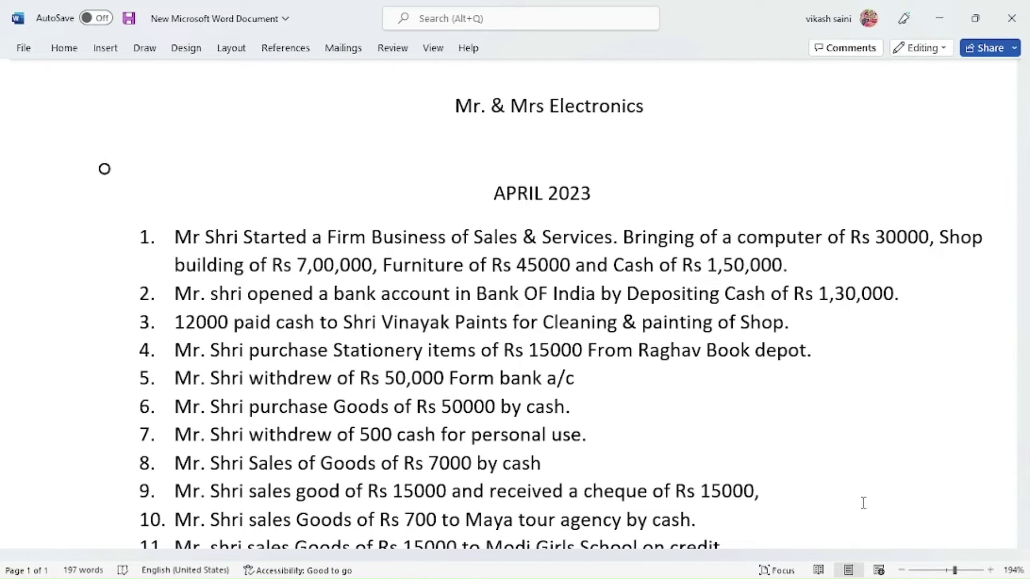
pyautogui.hotkey('alt', 'Tab')
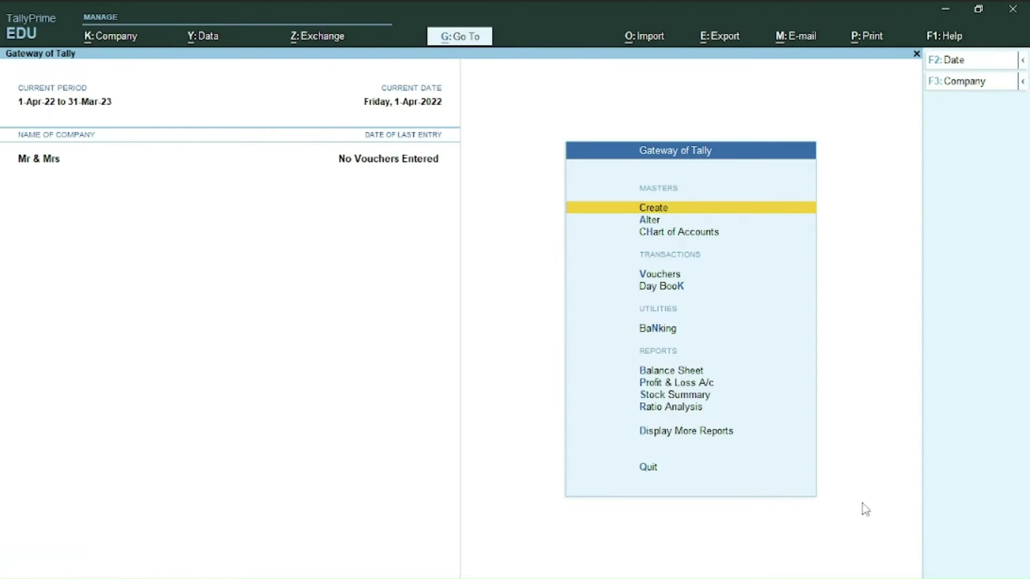
pyautogui.press('Down')
pyautogui.press('Down')
pyautogui.press('Down')
pyautogui.press('Down')
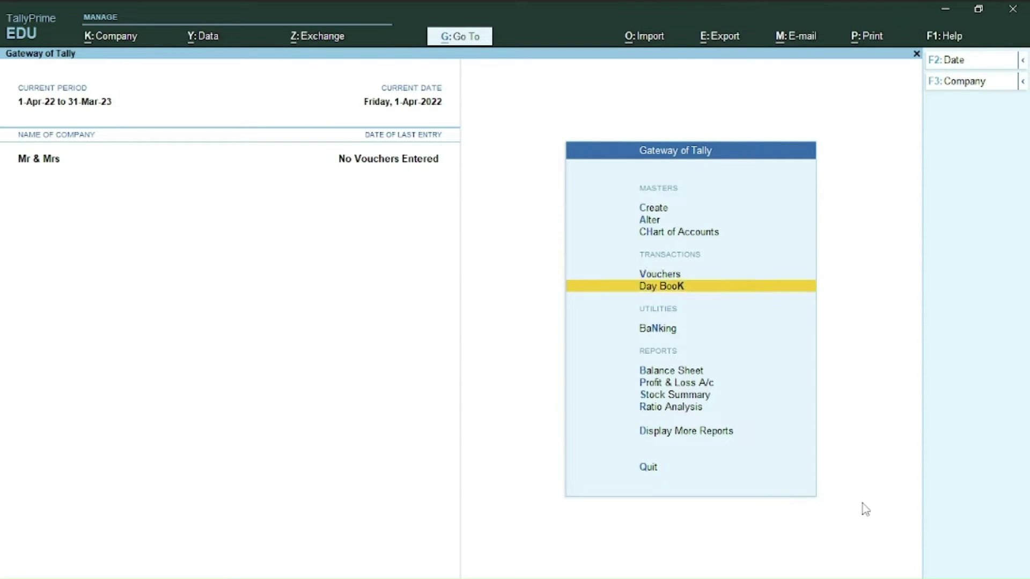
pyautogui.press('Up')
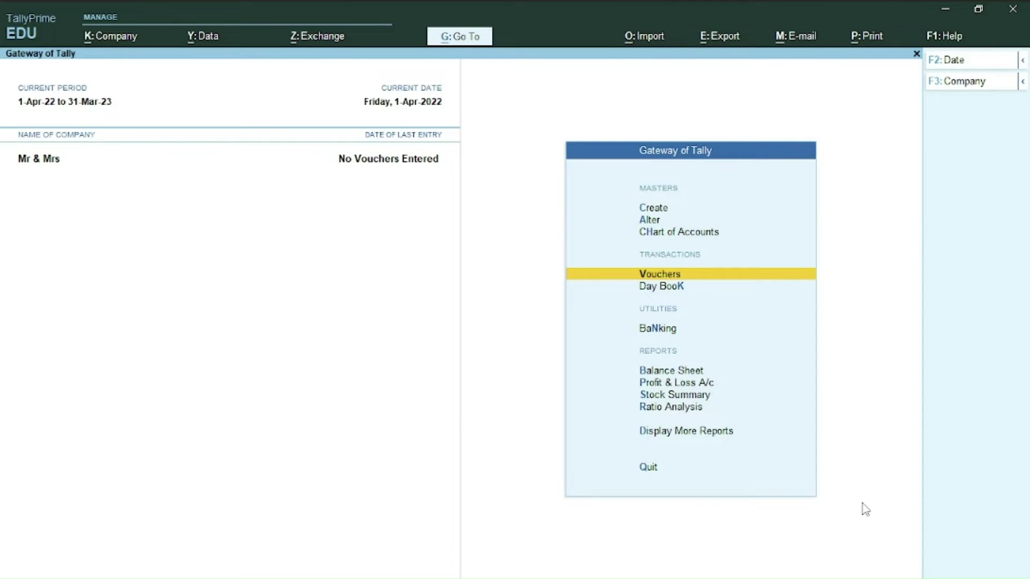
pyautogui.press('alt')
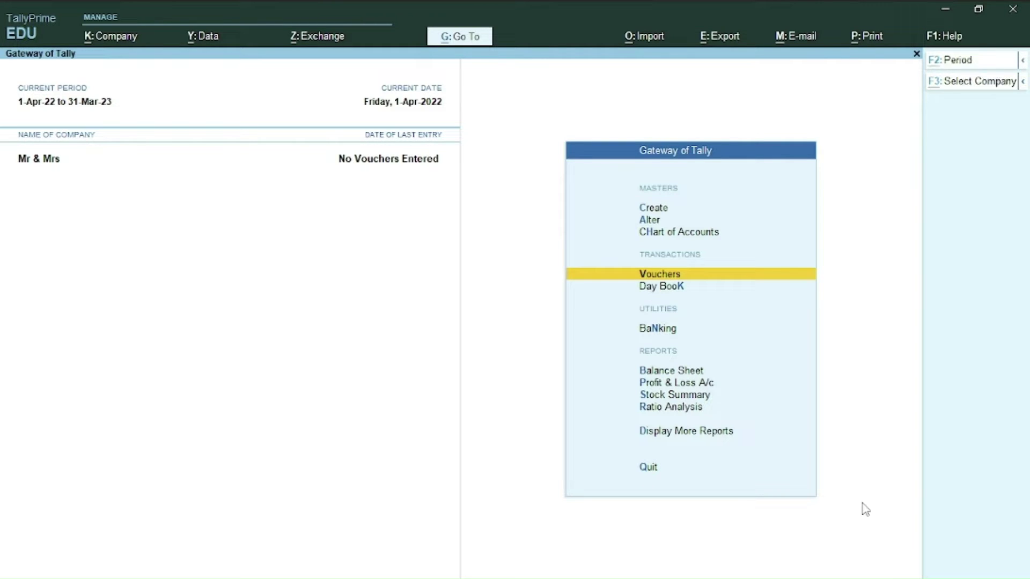
pyautogui.hotkey('alt', 'F2')
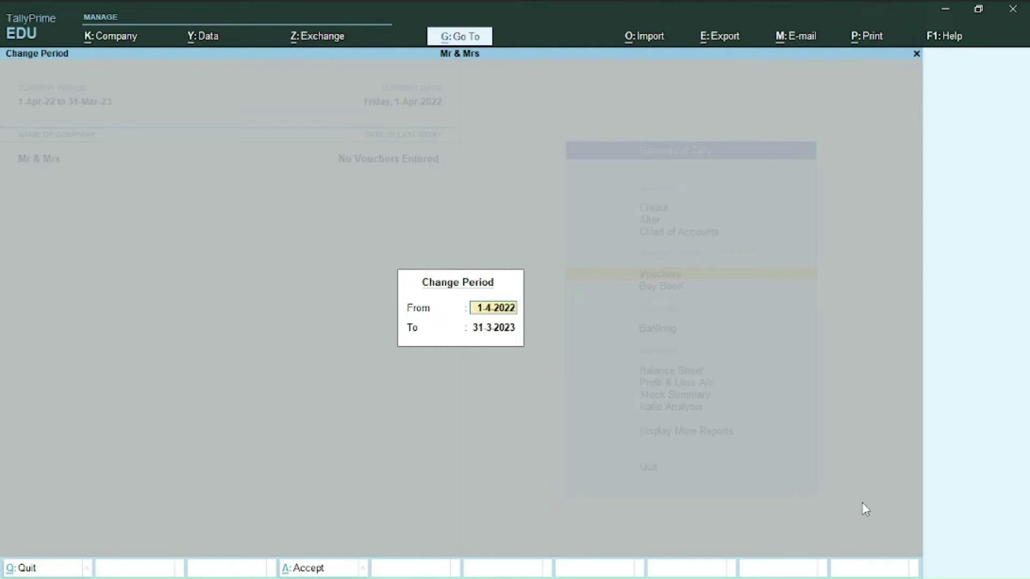
pyautogui.write('1-4-23')
pyautogui.press('Return')
pyautogui.write('31march')
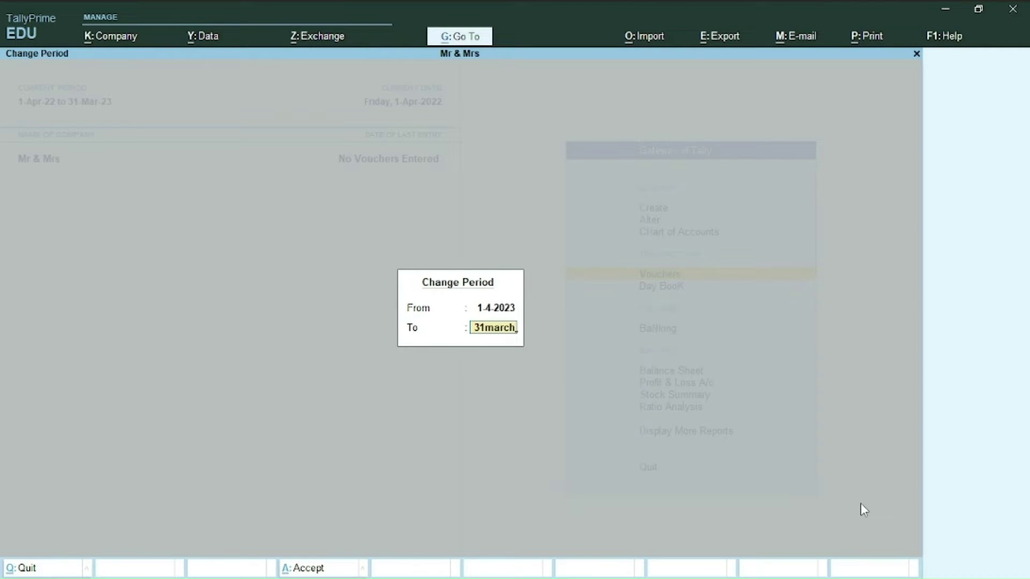
pyautogui.write('2024')
pyautogui.press('Return')
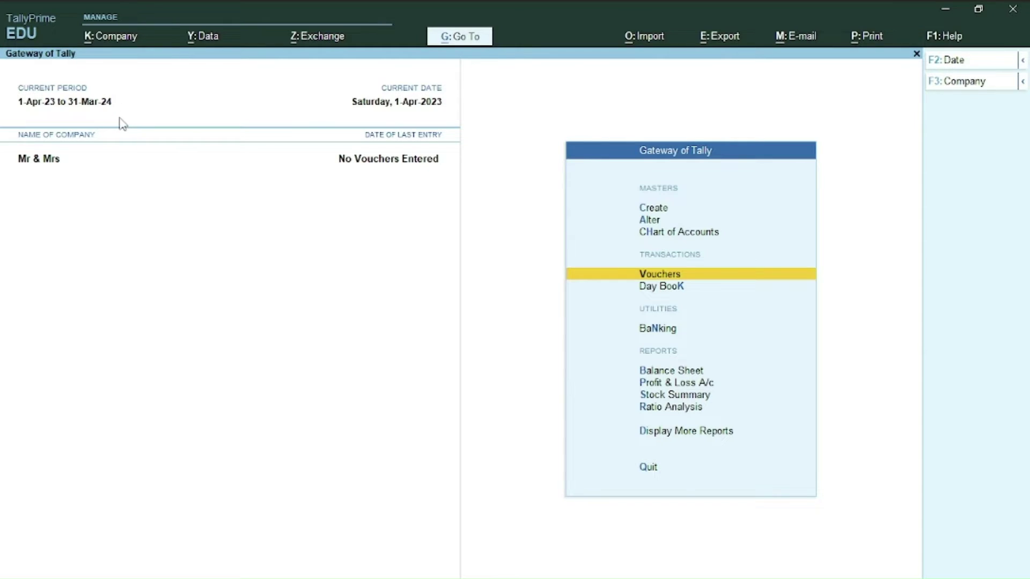
# Start a new Receipt voucher and check the first April 2023 transaction in the Word document.
pyautogui.press('Return')
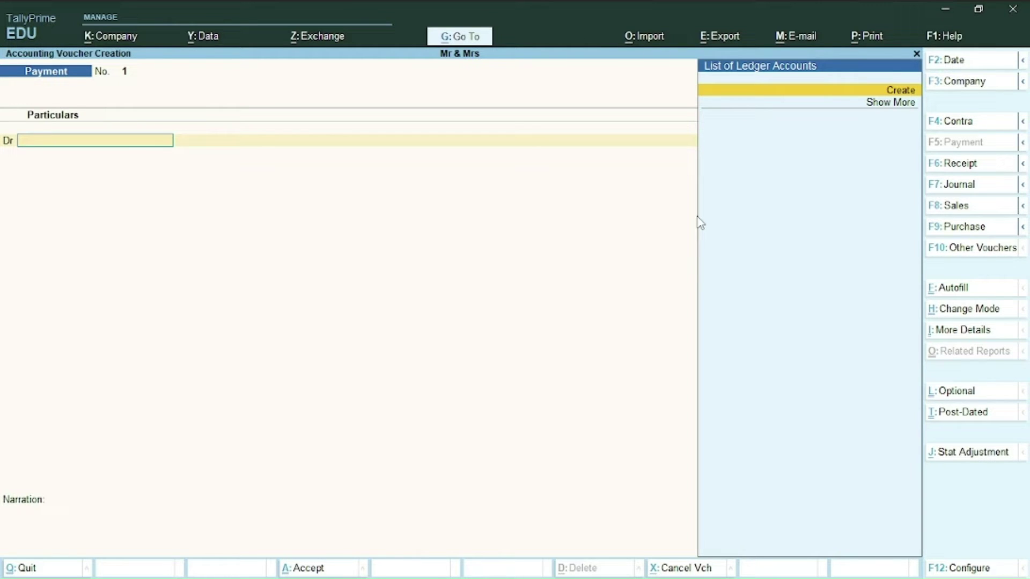
pyautogui.click(989, 161)
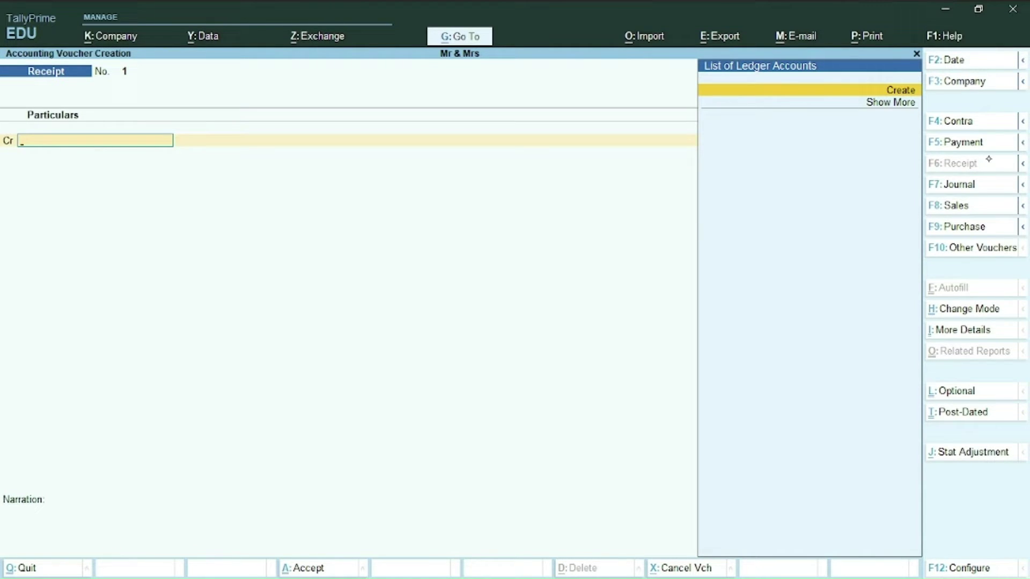
pyautogui.hotkey('alt', 'Tab')
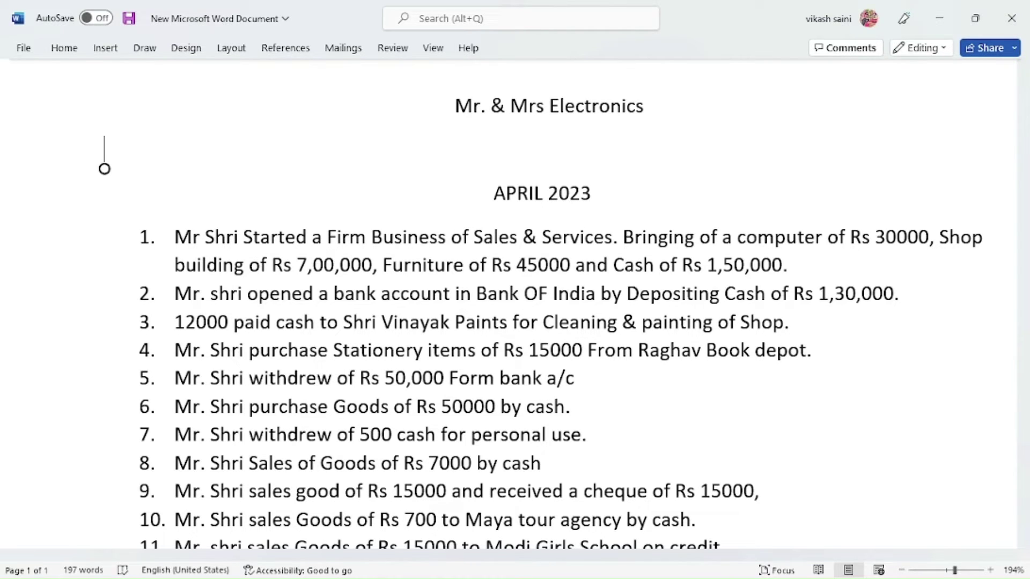
pyautogui.hotkey('alt', 'Tab')
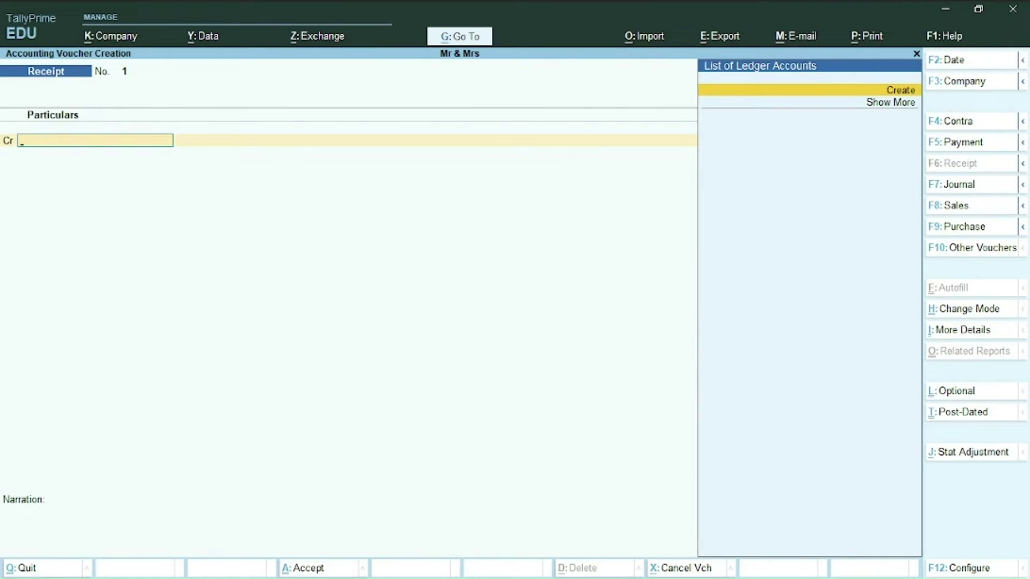
# Create a Capital ledger under the Capital Account group for the receipt voucher's credit line.
pyautogui.press('Return')
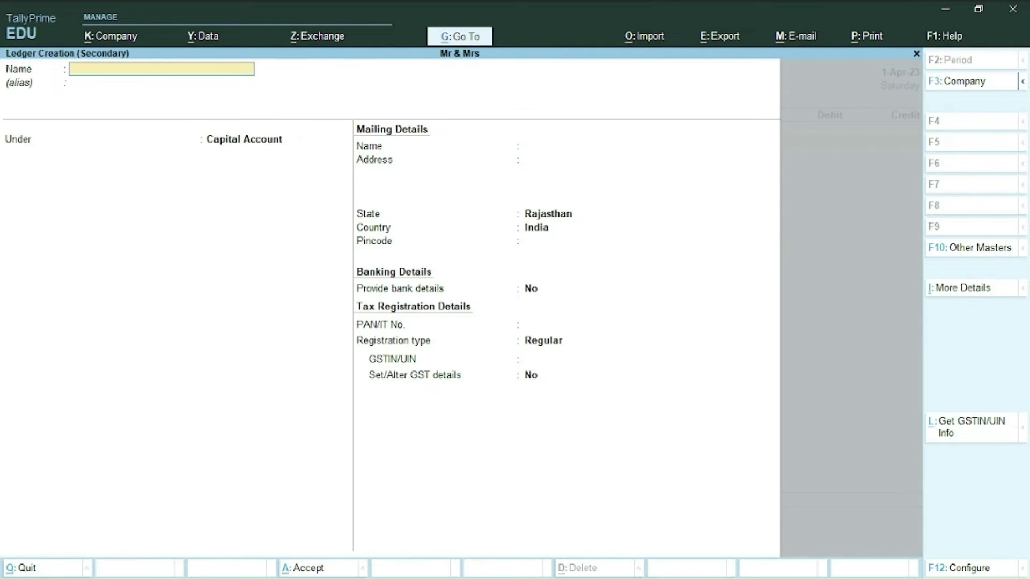
pyautogui.write('Capital')
pyautogui.press('Return')
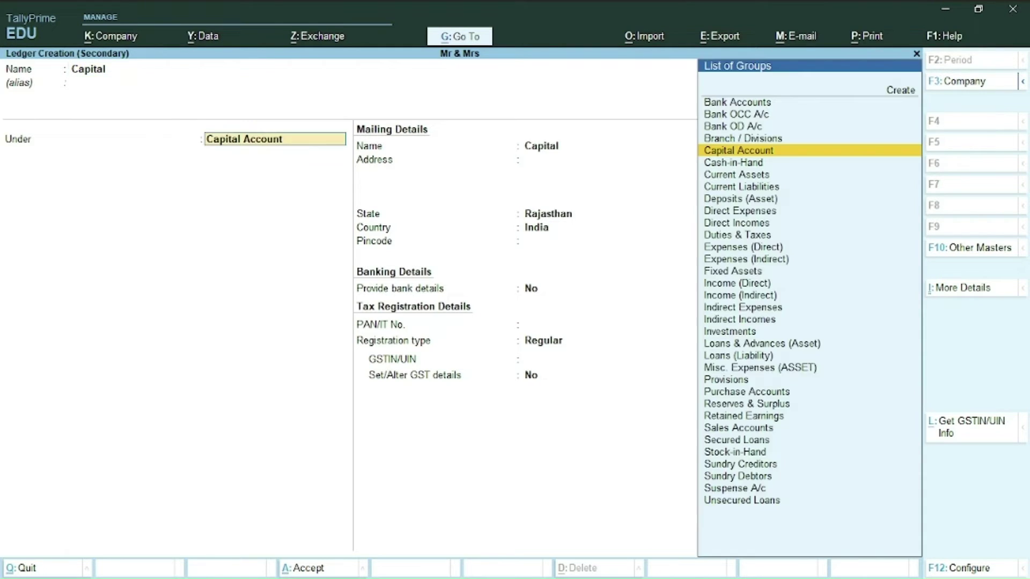
pyautogui.press('Return')
pyautogui.press('Return')
pyautogui.hotkey('ctrl', 'a')
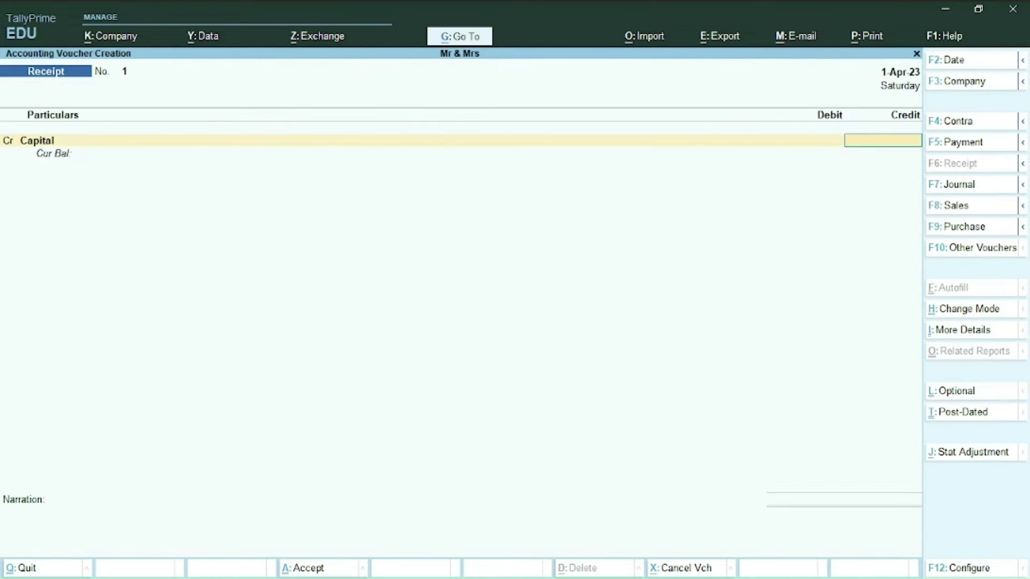
# Use the built-in calculator to credit Capital with the sum of 30000+700000+45000+150000, taken from the first transaction in the Word document.
pyautogui.hotkey('alt', 'Tab')
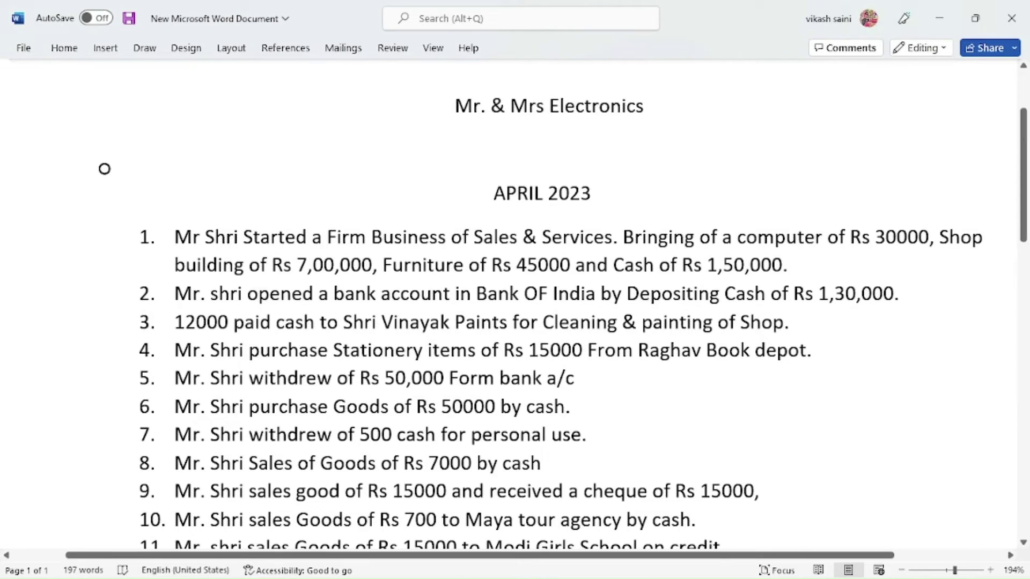
pyautogui.hotkey('alt', 'Tab')
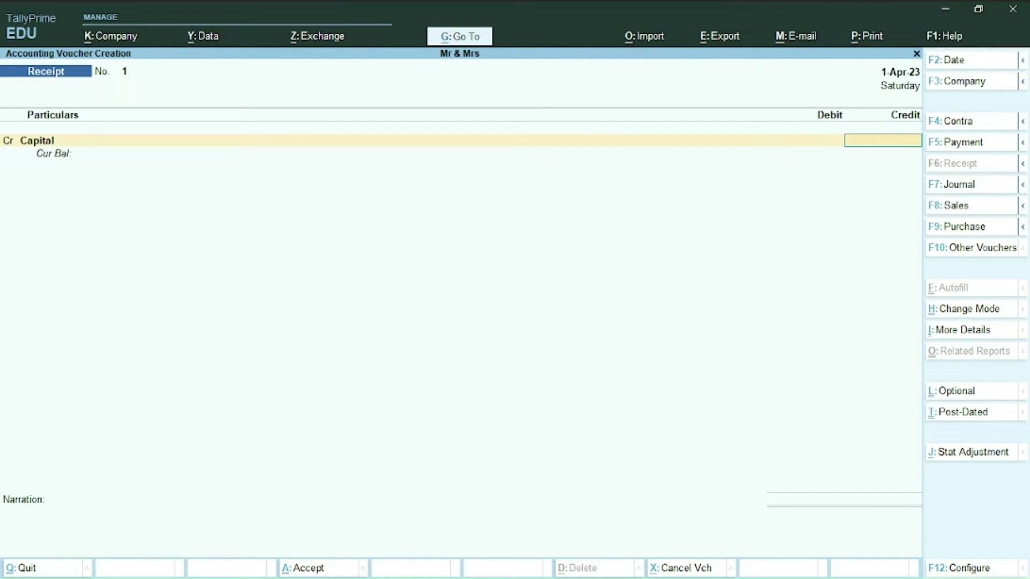
pyautogui.press('alt')
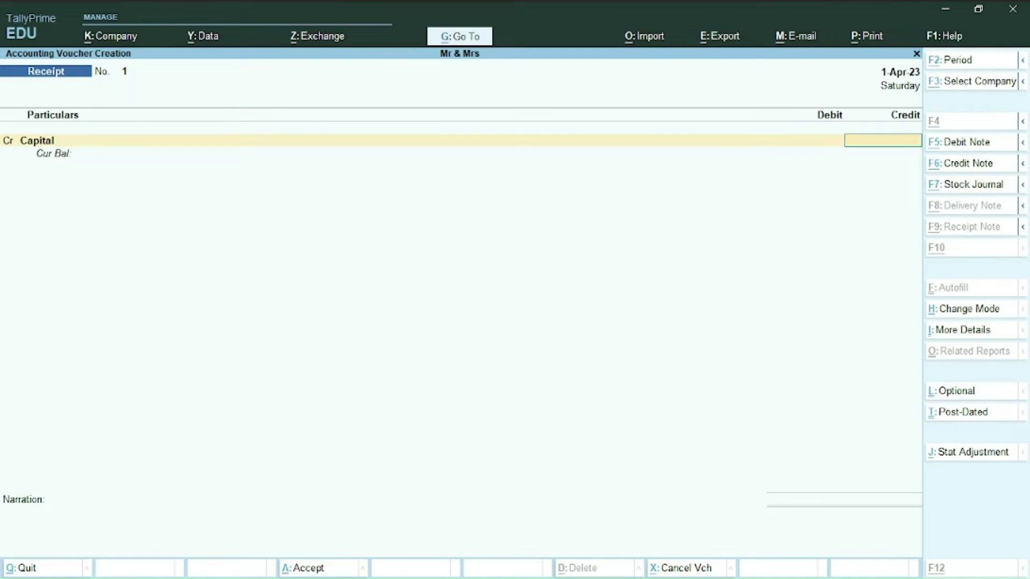
pyautogui.hotkey('ctrl', 'n')
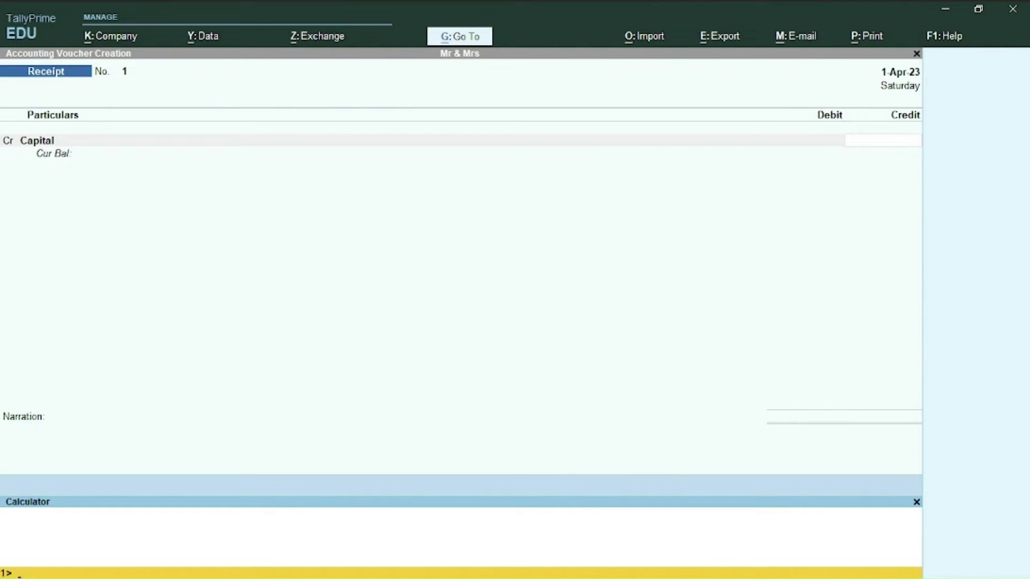
pyautogui.hotkey('alt', 'Tab')
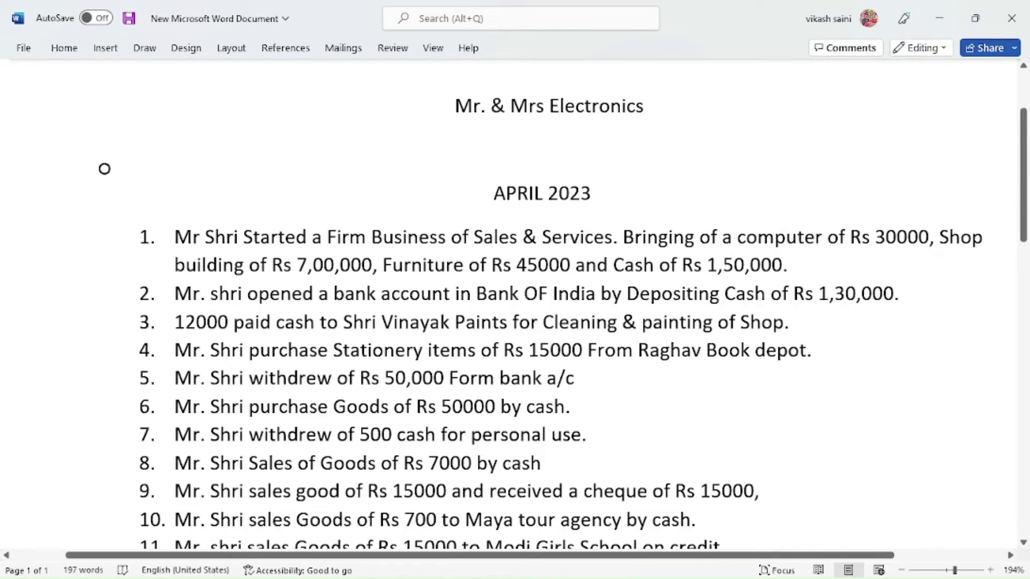
pyautogui.hotkey('alt', 'Tab')
pyautogui.write('3')
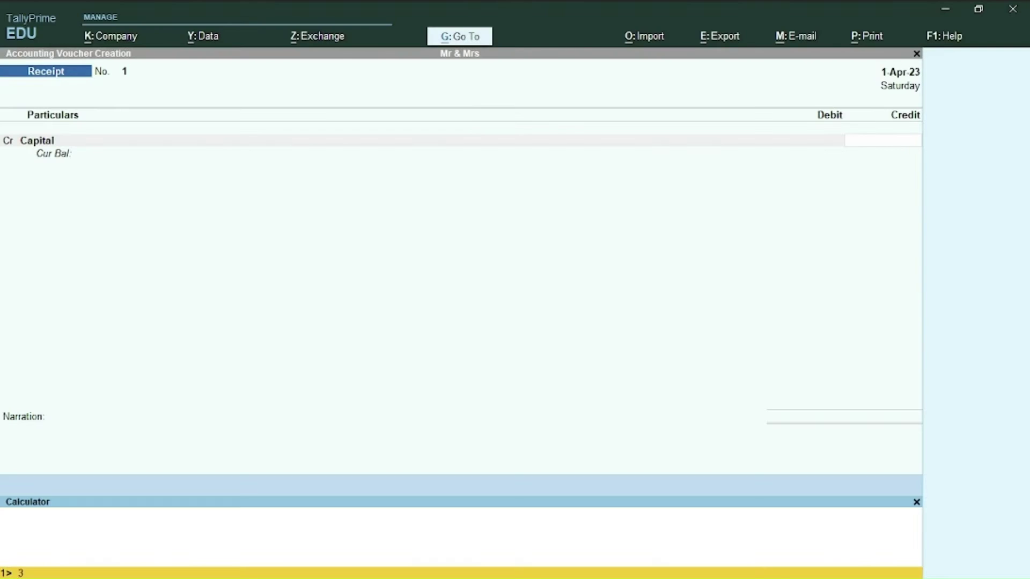
pyautogui.write('0000=+')
pyautogui.write('700000')
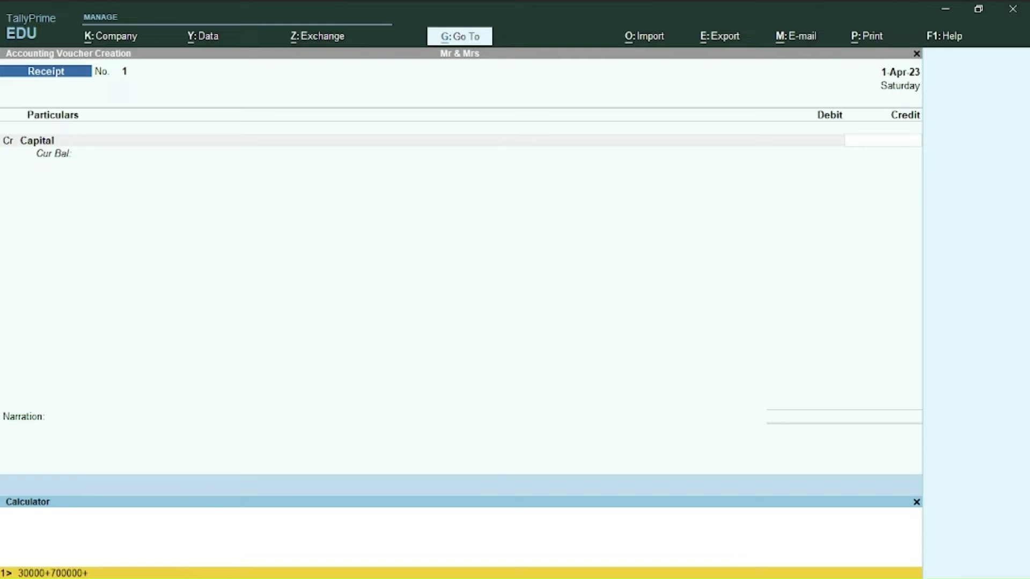
pyautogui.write('+45000')
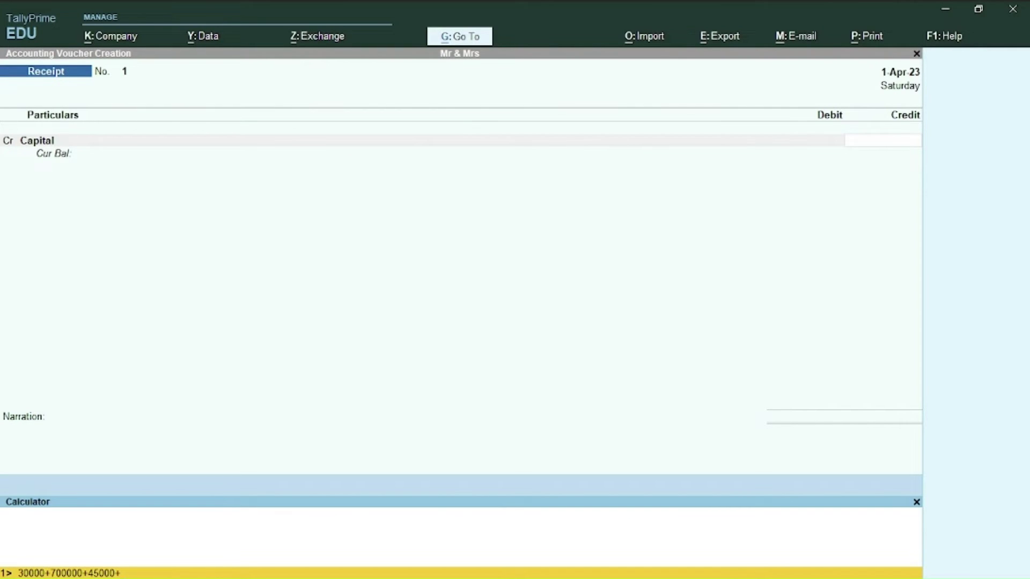
pyautogui.write('150000')
pyautogui.press('Return')
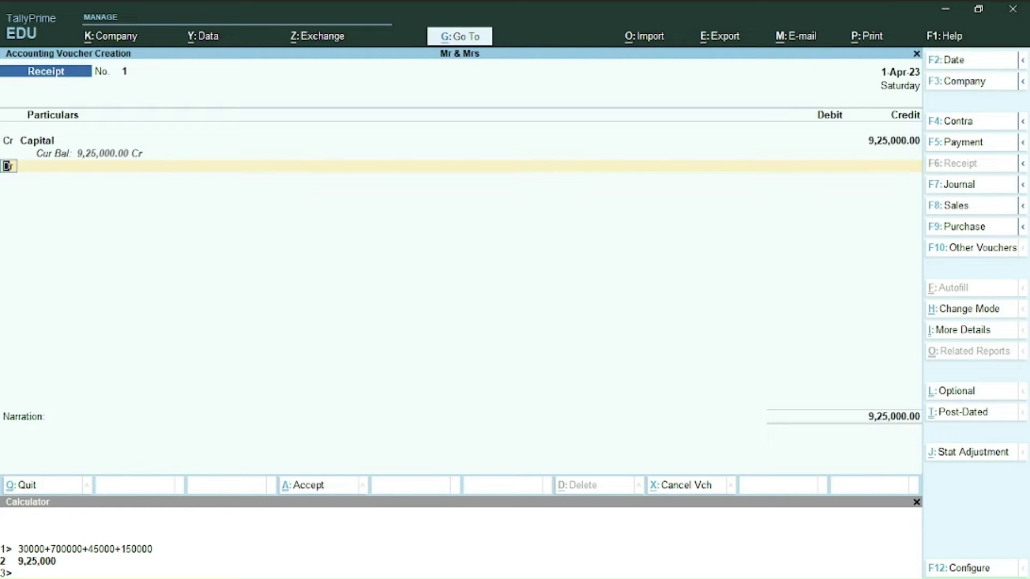
# Create a Computer ledger under the Fixed Assets group for the receipt voucher's first debit line.
pyautogui.press('Return')
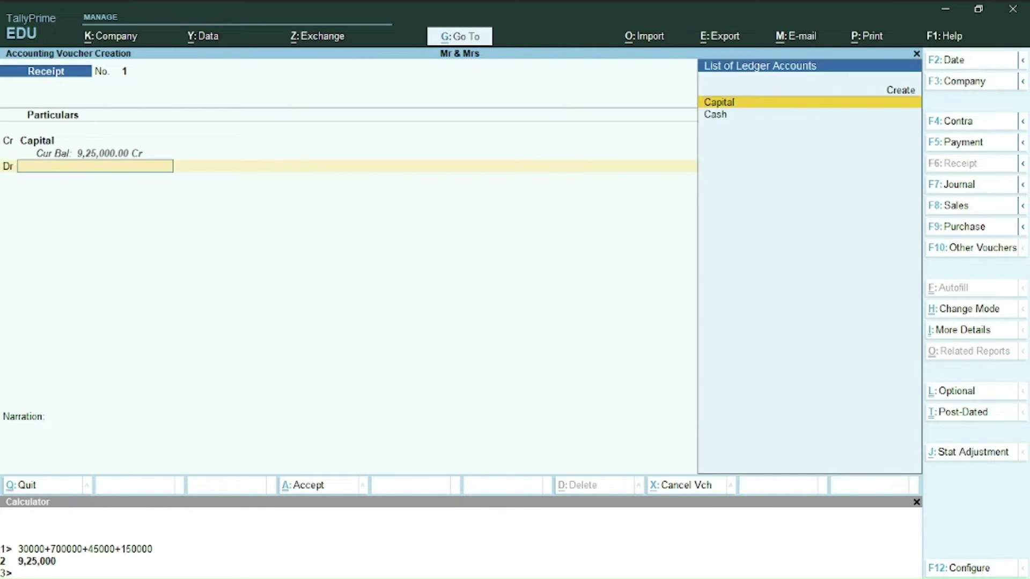
pyautogui.hotkey('alt', 'Tab')
pyautogui.hotkey('alt', 'Tab')
pyautogui.press('Return')
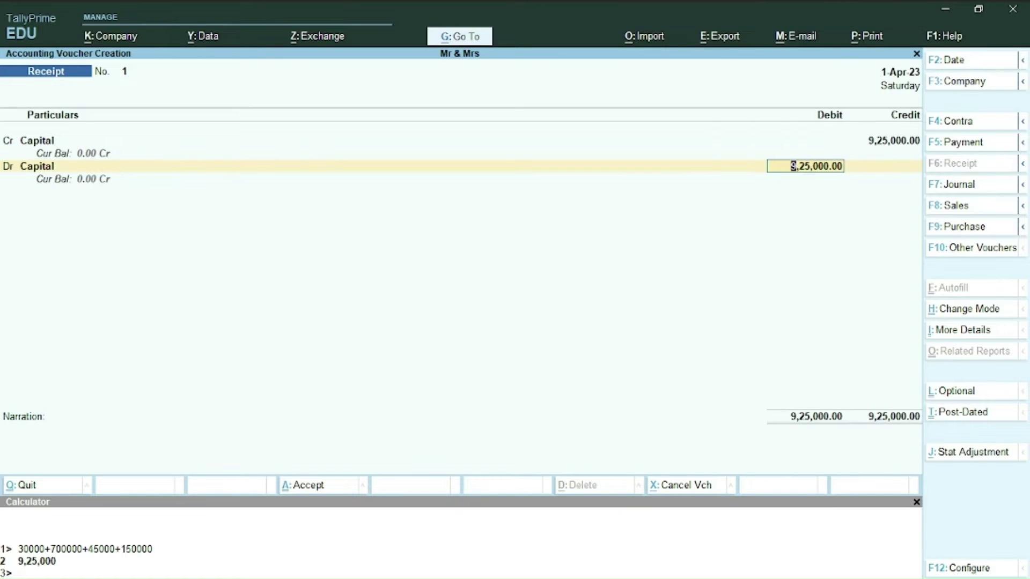
pyautogui.press('BackSpace')
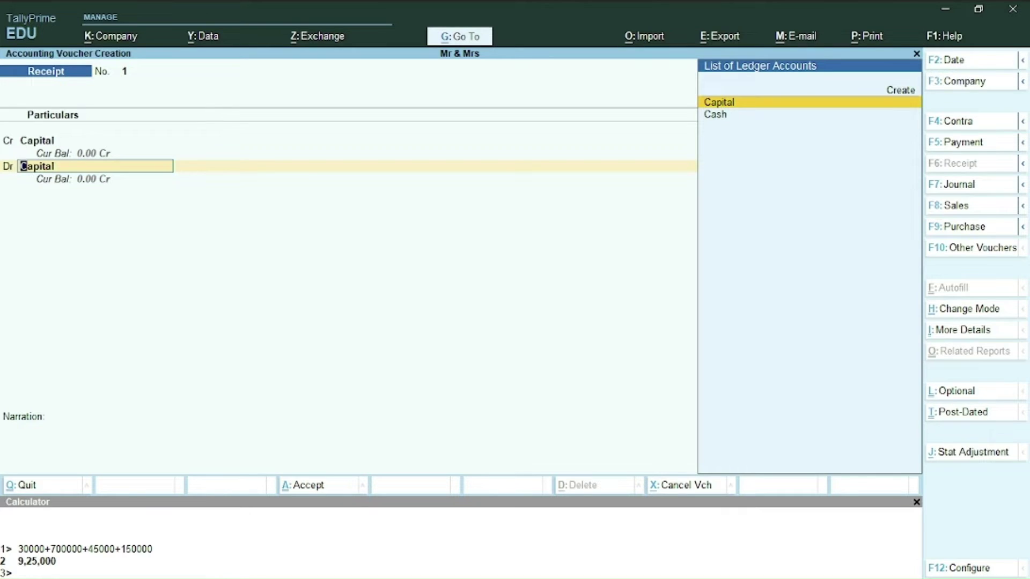
pyautogui.hotkey('alt', 'c')
pyautogui.write('Computer')
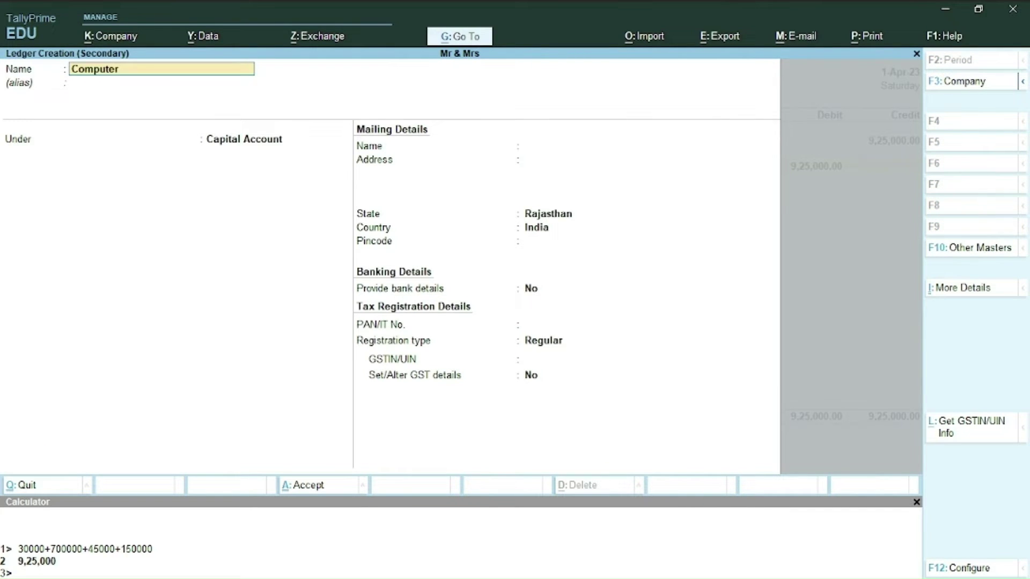
pyautogui.press('Return')
pyautogui.write('F')
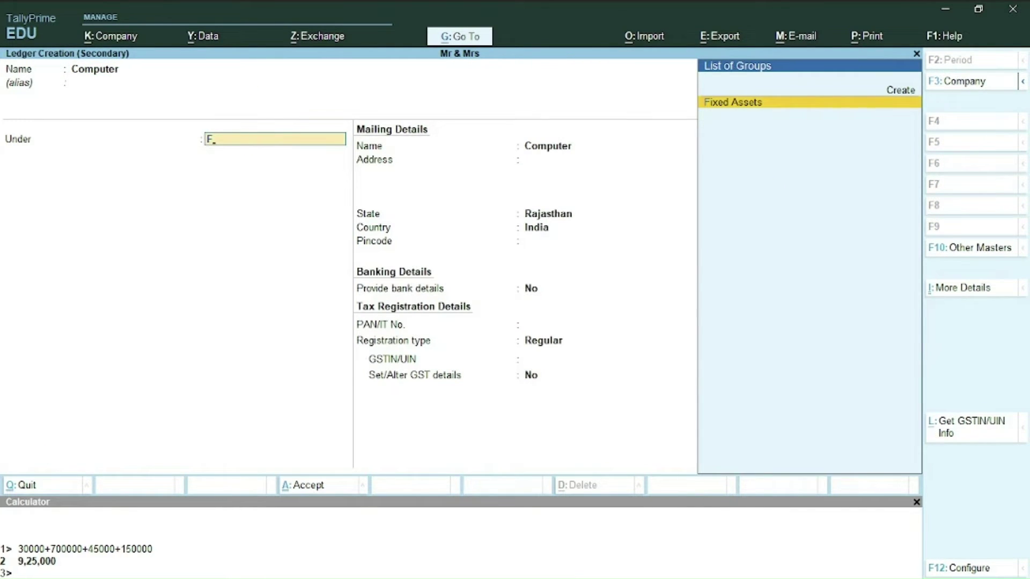
pyautogui.press('Return')
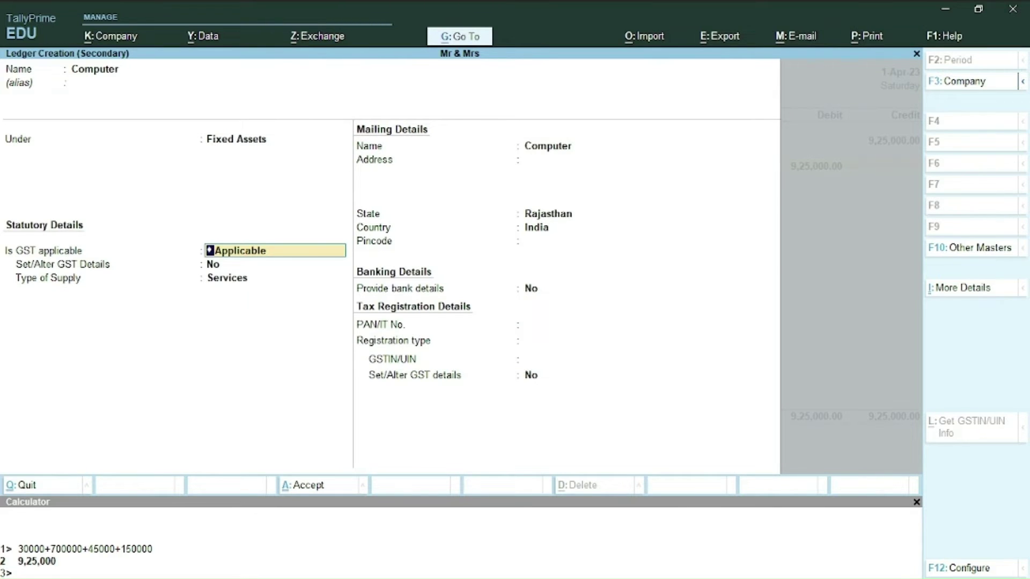
pyautogui.hotkey('ctrl', 'a')
pyautogui.press('Return')
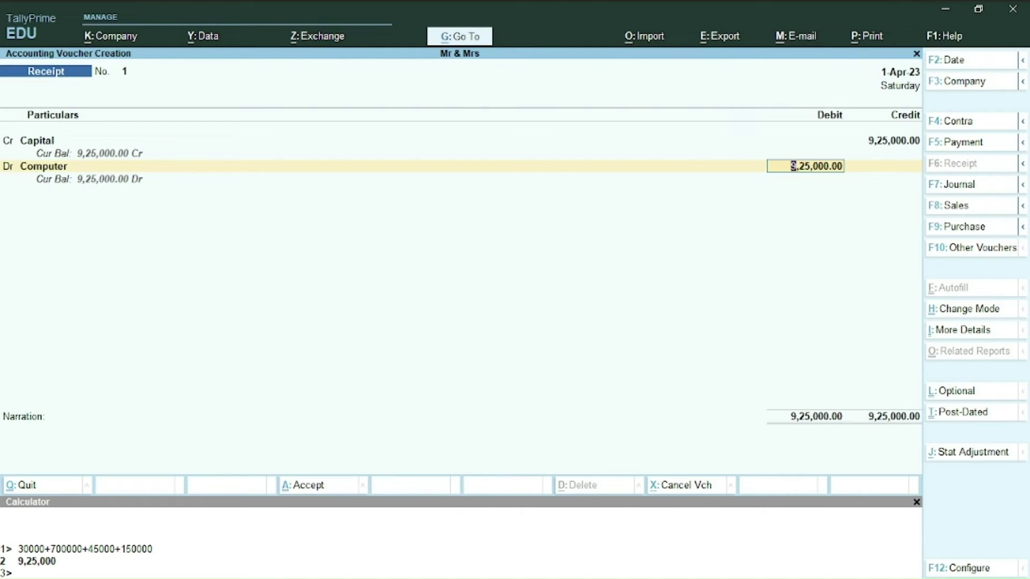
# Debit Computer with 30000, the amount given in the Word document's first transaction.
pyautogui.hotkey('alt', 'Tab')
pyautogui.hotkey('alt', 'Tab')
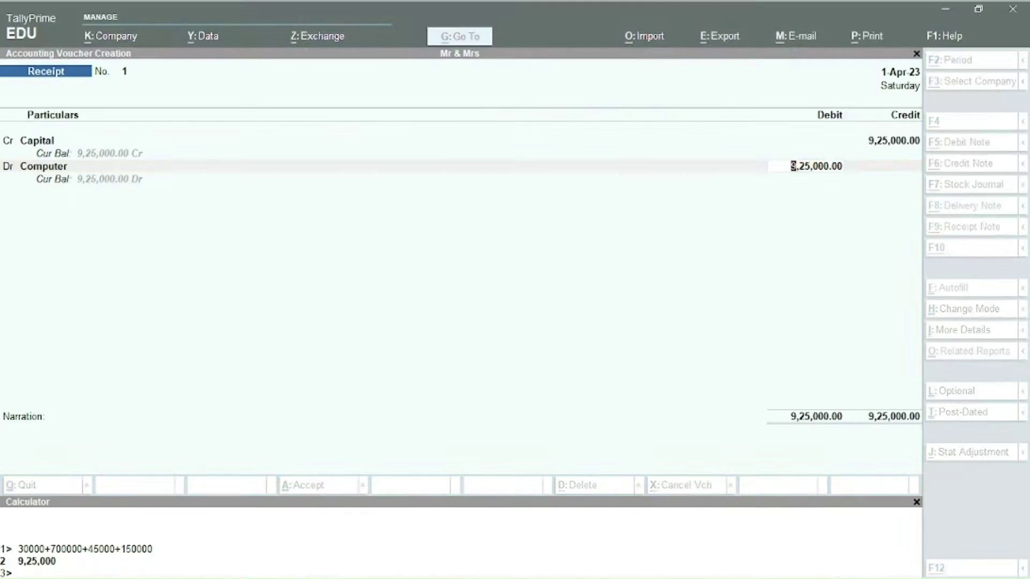
pyautogui.write('3')
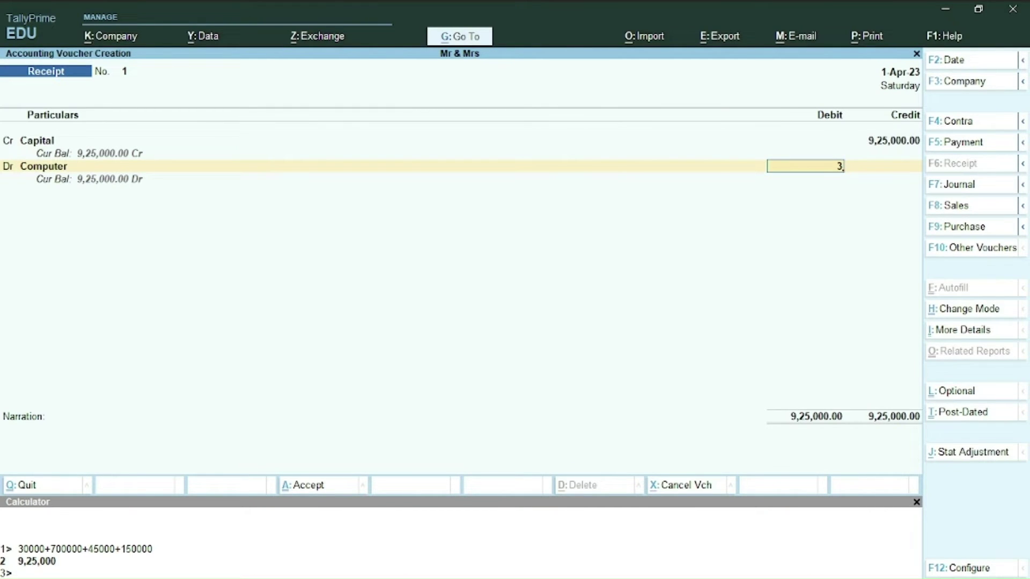
pyautogui.write('0000')
pyautogui.press('Return')
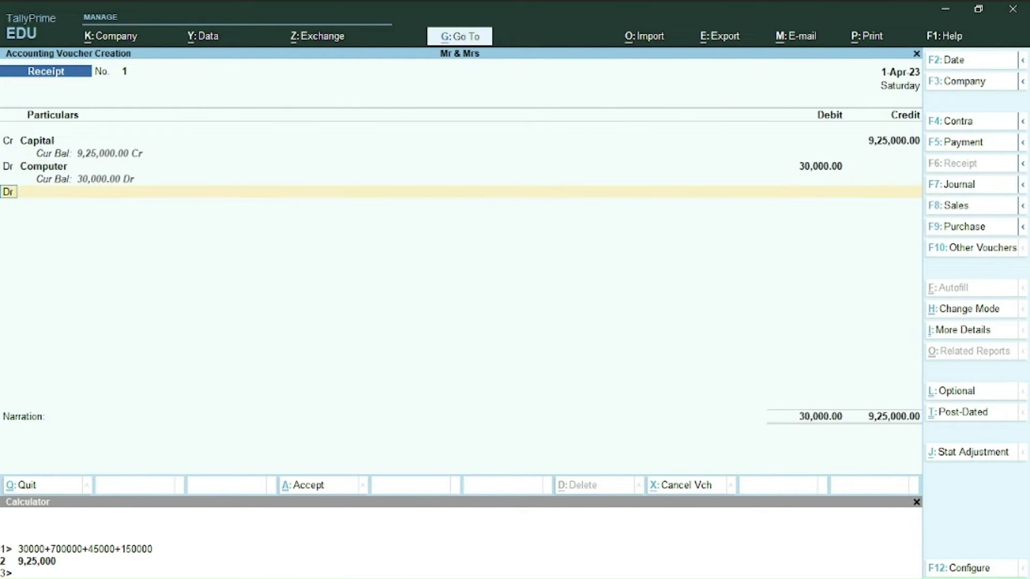
# Create a Building ledger under Fixed Assets for the second debit line of the receipt voucher.
pyautogui.press('Return')
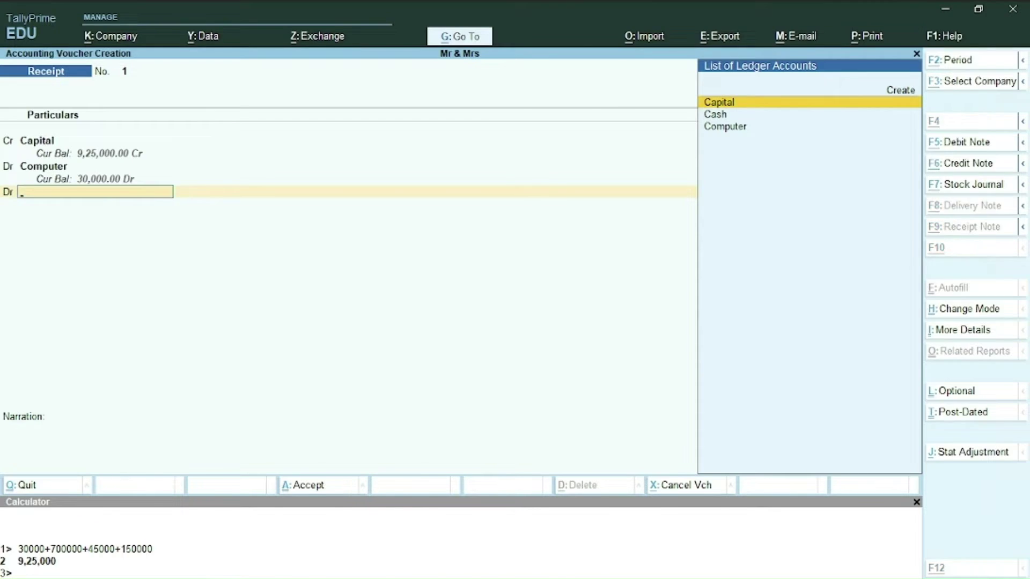
pyautogui.hotkey('alt', 'Tab')
pyautogui.hotkey('alt', 'Tab')
pyautogui.hotkey('alt', 'c')
pyautogui.write('Building')
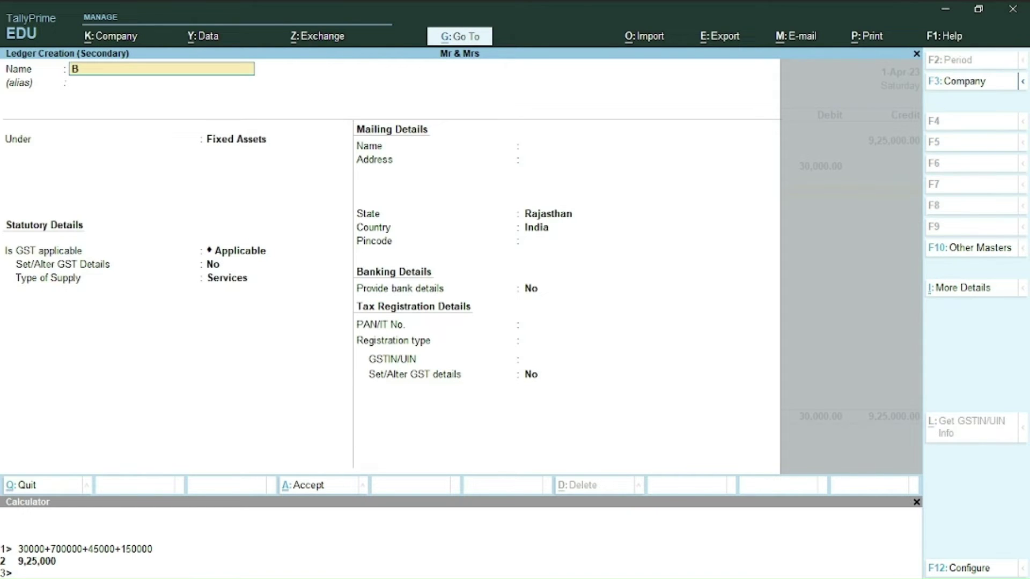
pyautogui.press('Return')
pyautogui.press('Return')
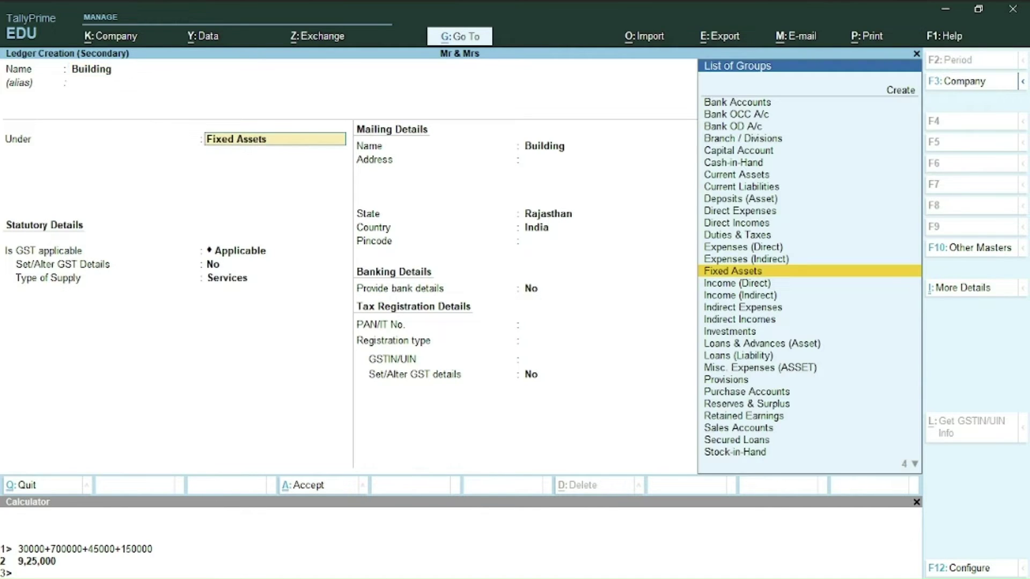
pyautogui.hotkey('ctrl', 'a')
pyautogui.press('Return')
# Check the shop building's value in the Word document and debit Building with 700000.
pyautogui.hotkey('alt', 'Tab')
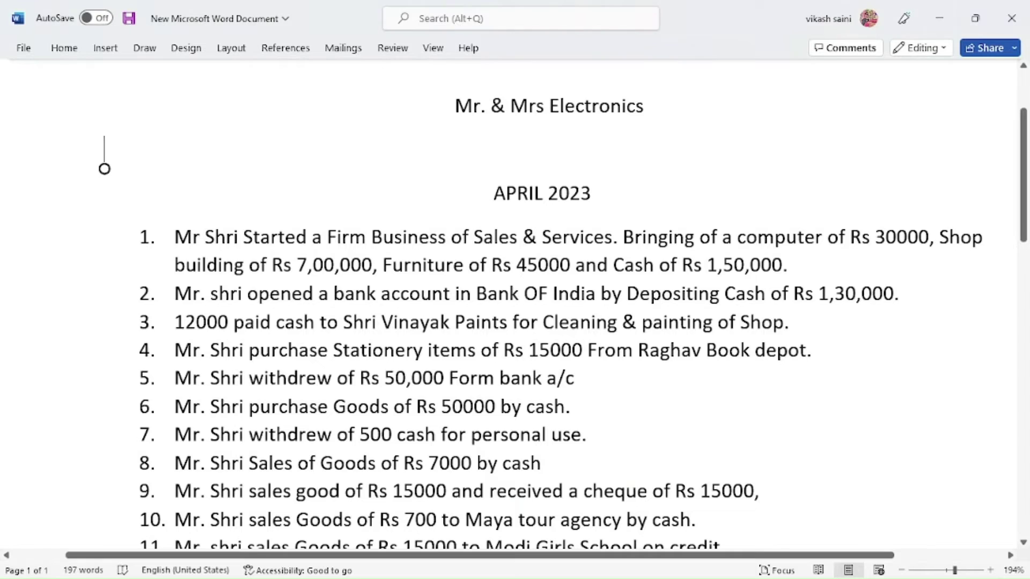
pyautogui.hotkey('alt', 'Tab')
pyautogui.write('7')
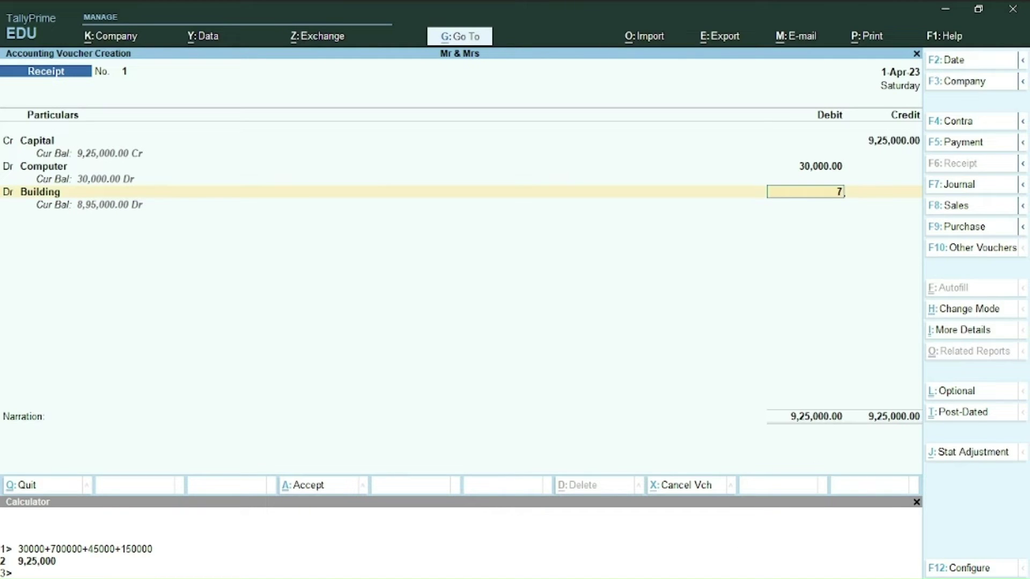
pyautogui.write('00000')
pyautogui.press('Return')
# Create a Furniture ledger under Fixed Assets for the third debit line of the receipt voucher.
pyautogui.press('Return')
pyautogui.hotkey('alt', 'Tab')
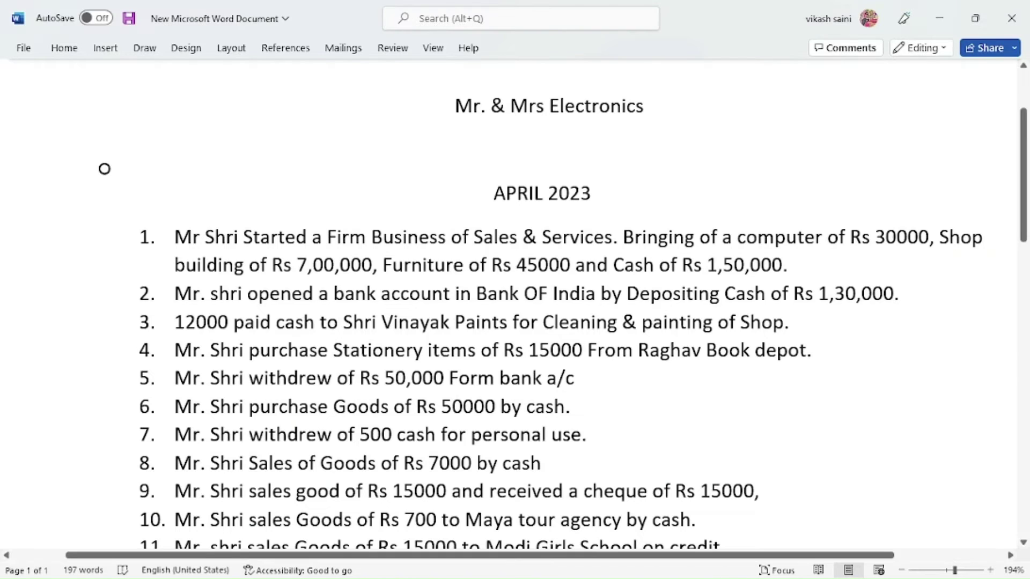
pyautogui.hotkey('alt', 'Tab')
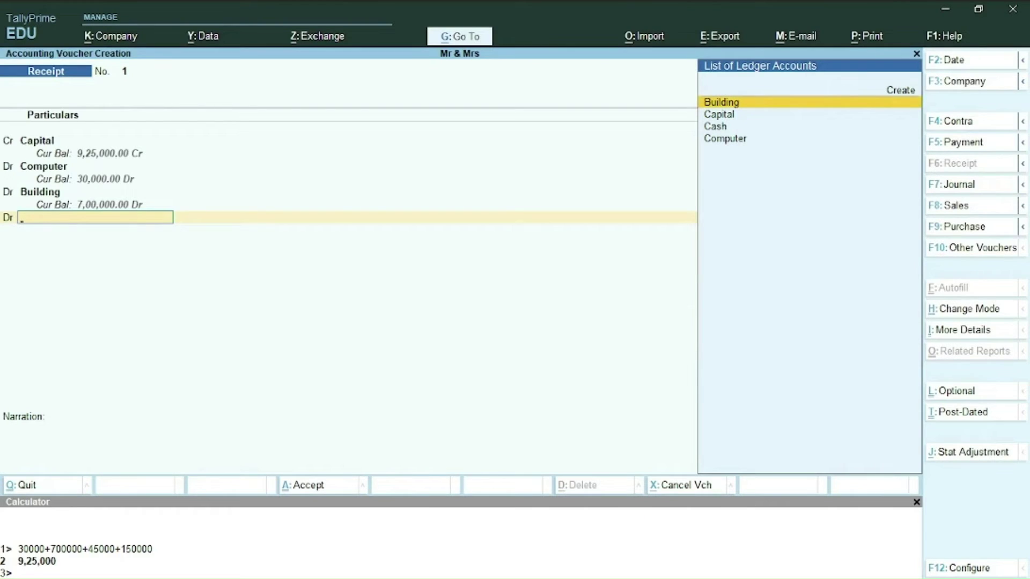
pyautogui.hotkey('alt', 'c')
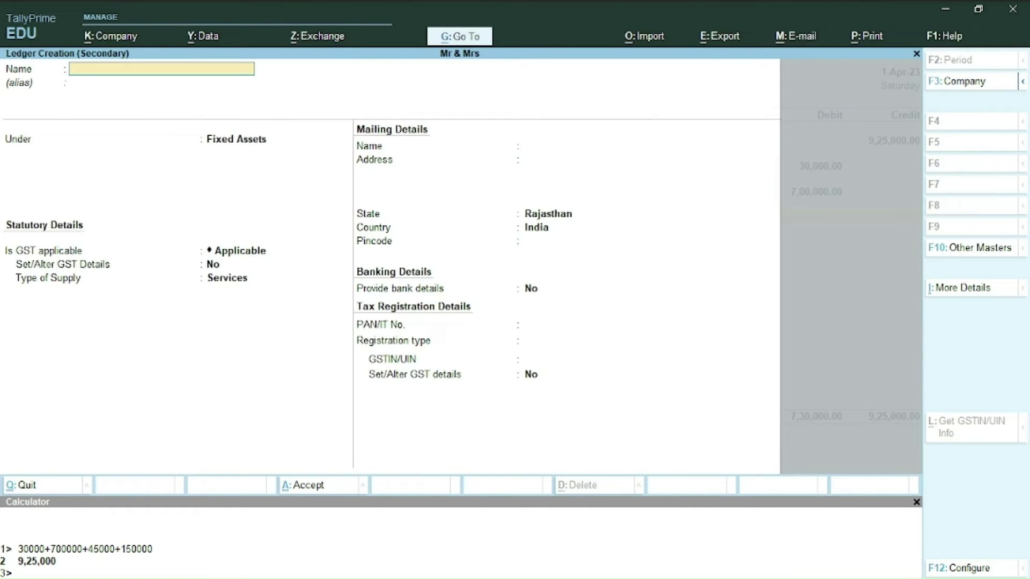
pyautogui.write('Furniture')
pyautogui.press('Return')
pyautogui.press('Return')
pyautogui.press('Return')
pyautogui.hotkey('ctrl', 'a')
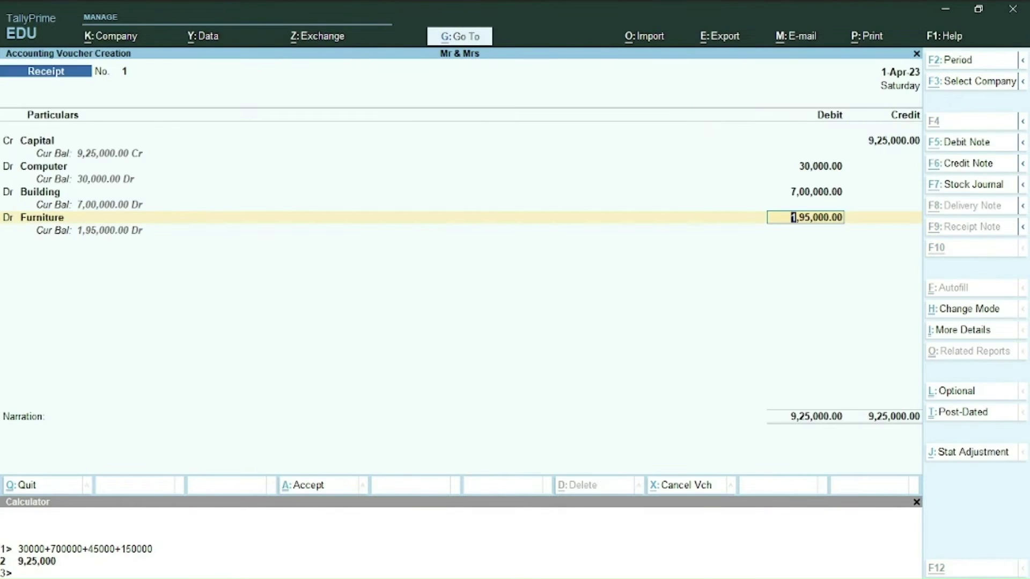
# Debit Furniture with 45000, as stated in the first transaction of the Word document.
pyautogui.hotkey('alt', 'Tab')
pyautogui.hotkey('alt', 'Tab')
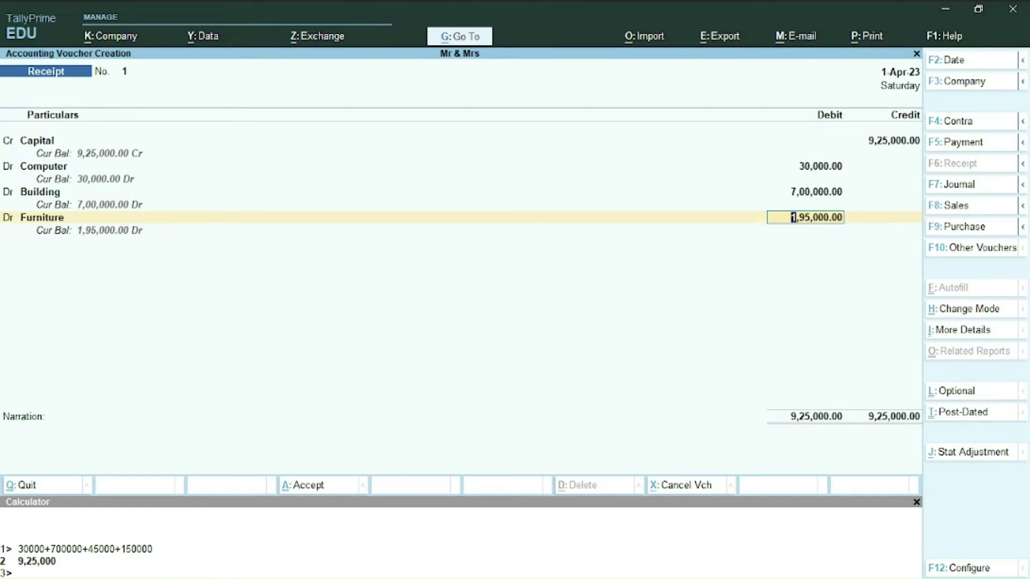
pyautogui.write('5')
pyautogui.press('BackSpace')
pyautogui.write('45000')
pyautogui.press('Return')
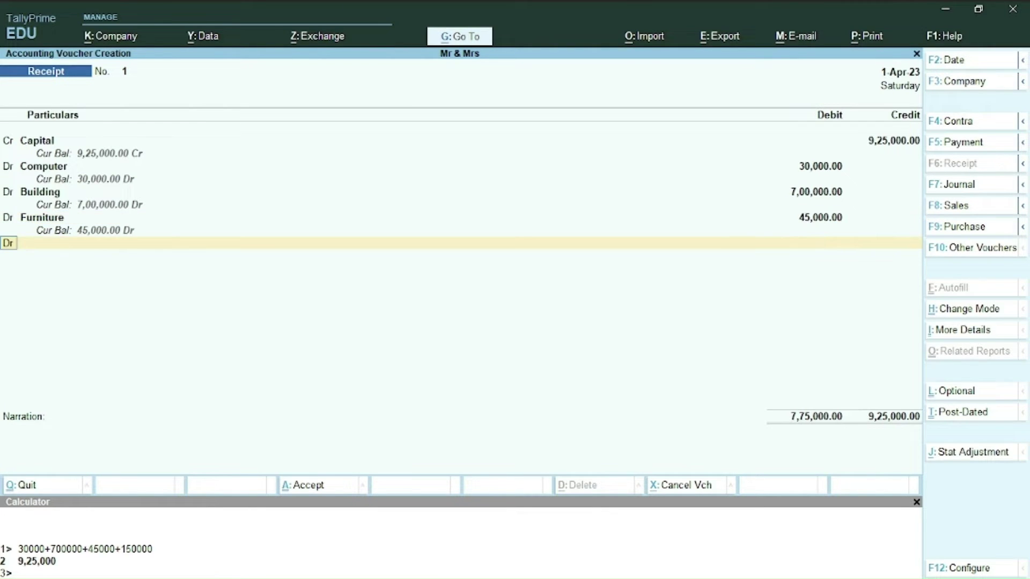
# Debit Cash with 1,50,000 per the first transaction in the Word document and save the receipt voucher.
pyautogui.press('Return')
pyautogui.hotkey('alt', 'Tab')
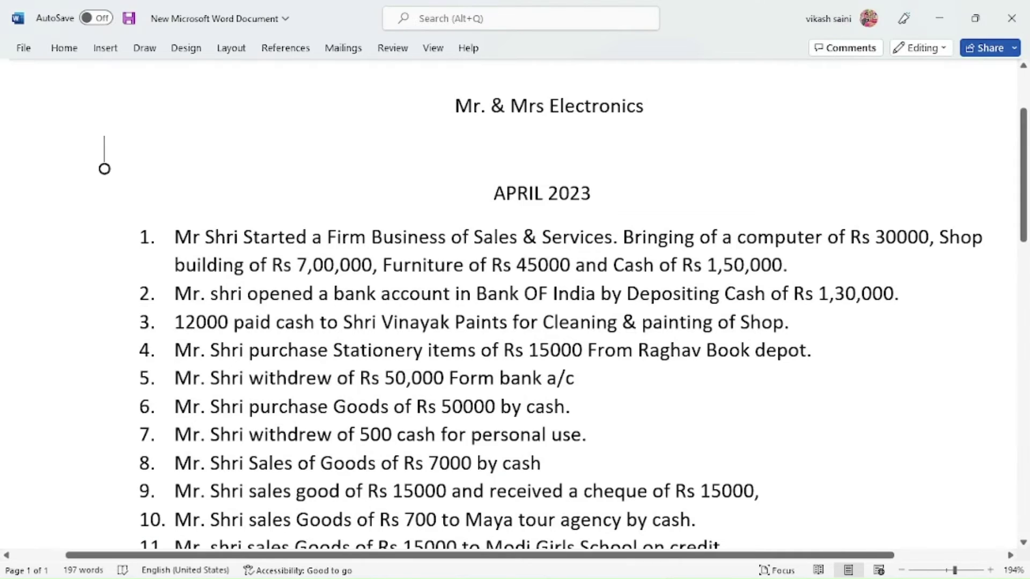
pyautogui.hotkey('alt', 'Tab')
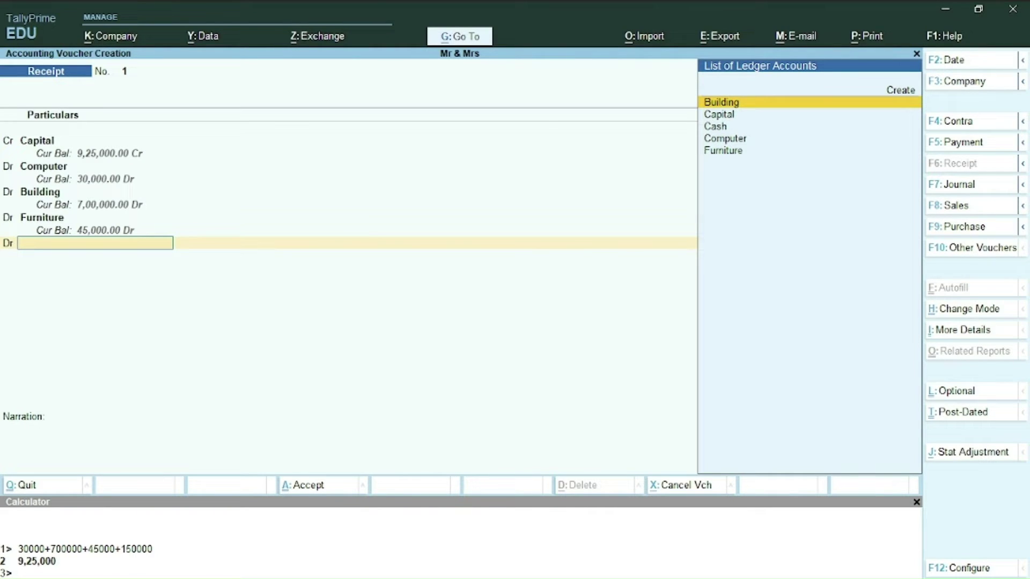
pyautogui.write('Cash')
pyautogui.press('Return')
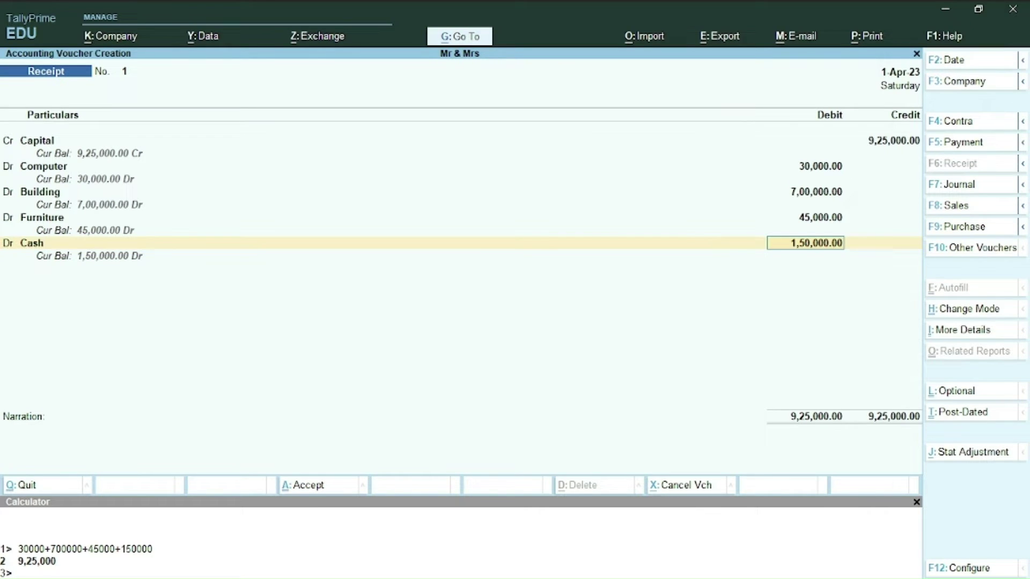
pyautogui.press('ctrl')
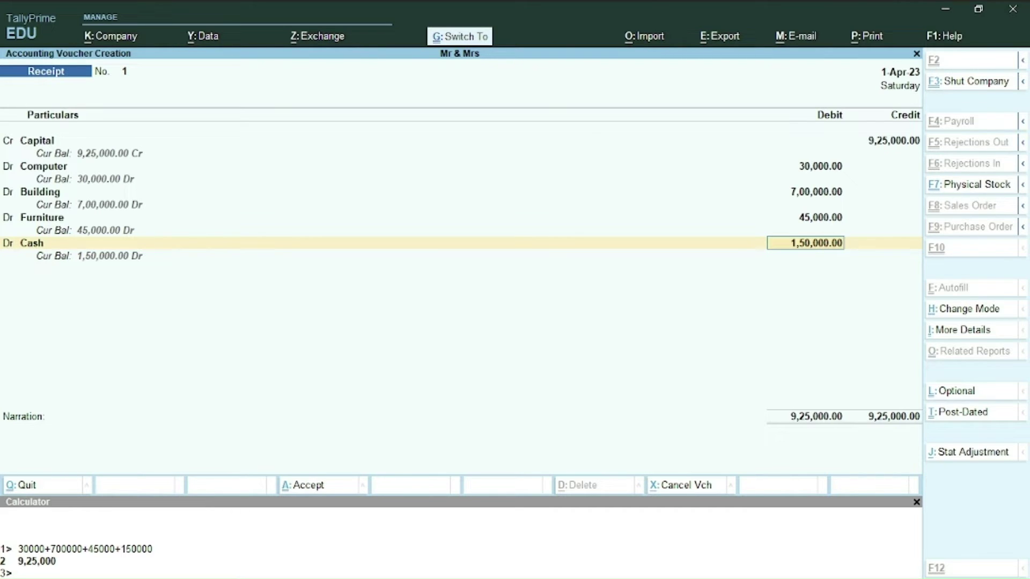
pyautogui.hotkey('ctrl', 'a')
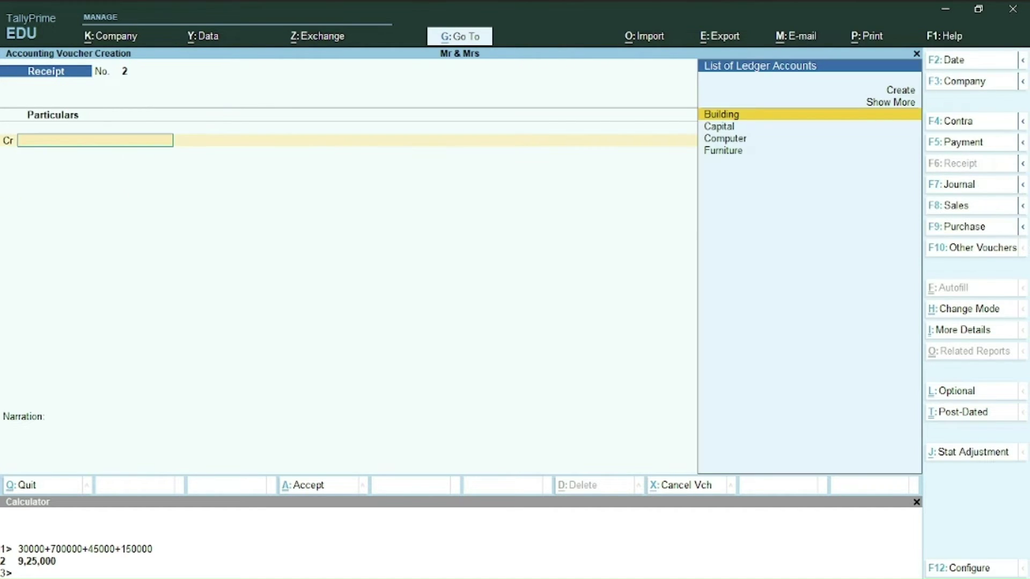
# Check the second transaction in the Word document and start a Contra voucher crediting Cash with 1,30,000.
pyautogui.hotkey('alt', 'Tab')
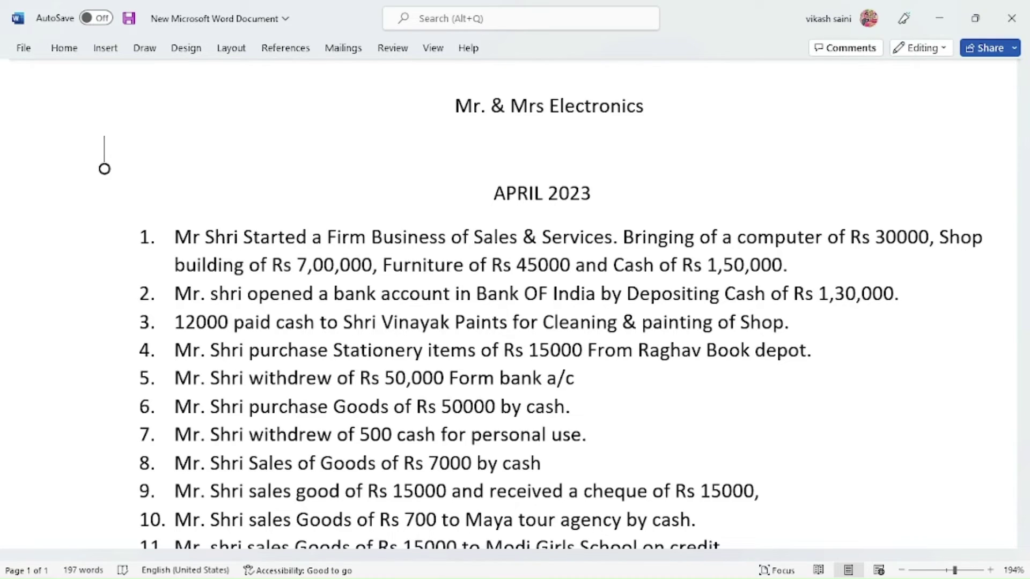
pyautogui.hotkey('alt', 'Tab')
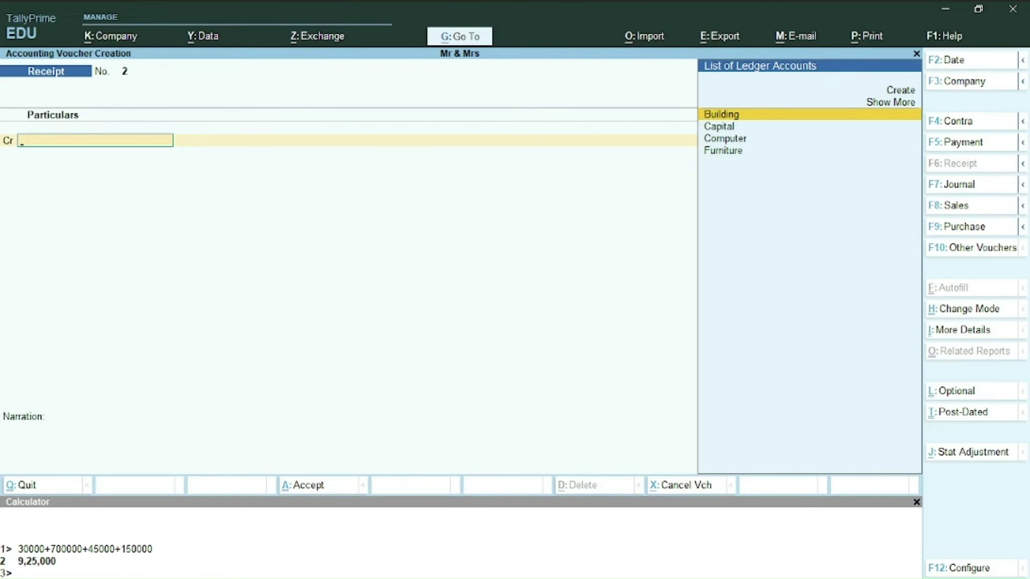
pyautogui.press('F4')
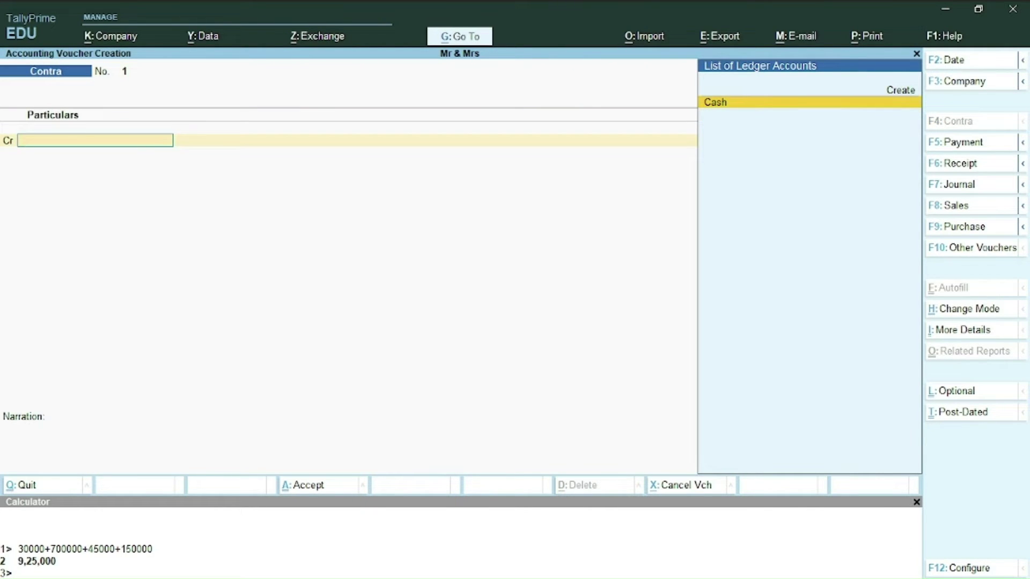
pyautogui.press('Return')
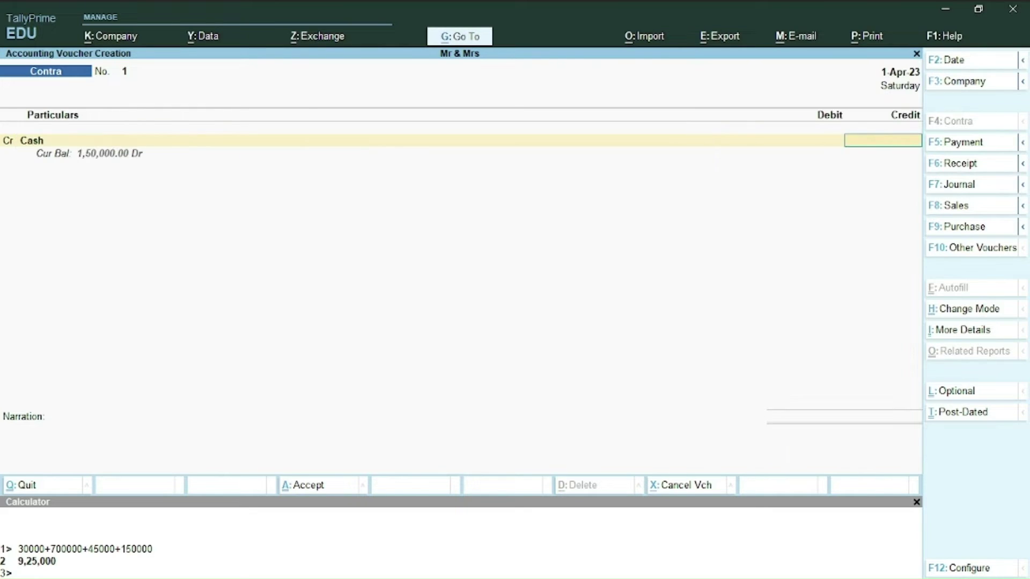
pyautogui.write('1,30,00')
pyautogui.write('0000')
pyautogui.press('Return')
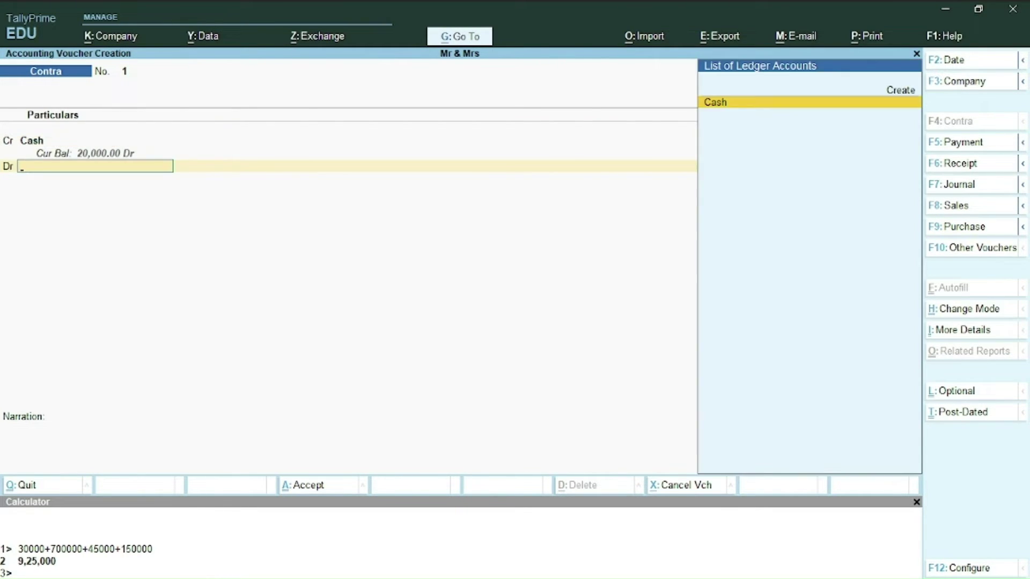
# Create a Bank of India ledger under Bank Accounts for the debit line of the contra voucher.
pyautogui.hotkey('alt', 'c')
pyautogui.write('B')
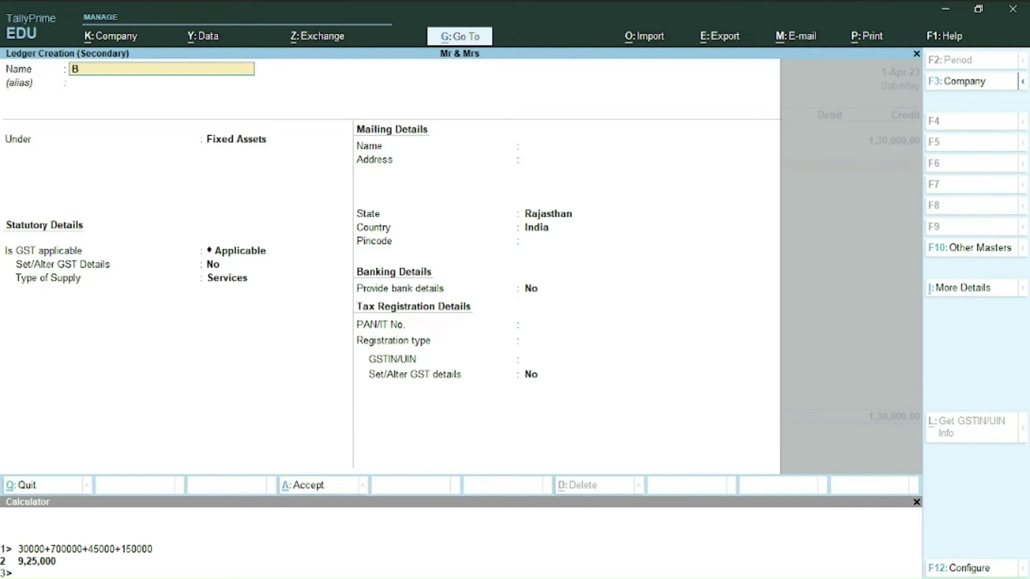
pyautogui.write('ank of India')
pyautogui.press('Return')
pyautogui.write('Ba')
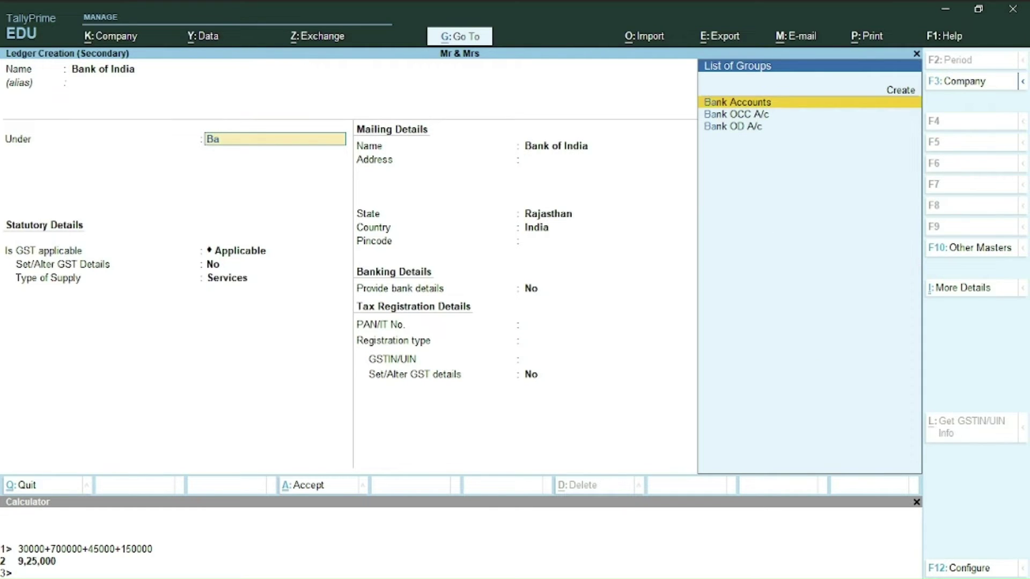
pyautogui.press('Return')
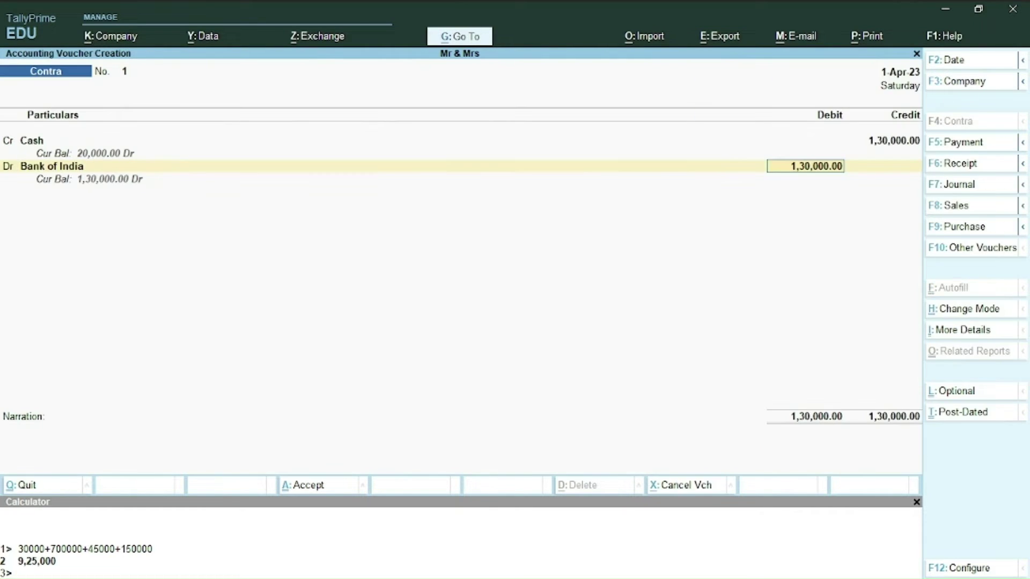
# Debit Bank of India with 1,30,000, accept its bank allocation as Cash, and save the contra voucher.
pyautogui.press('Return')
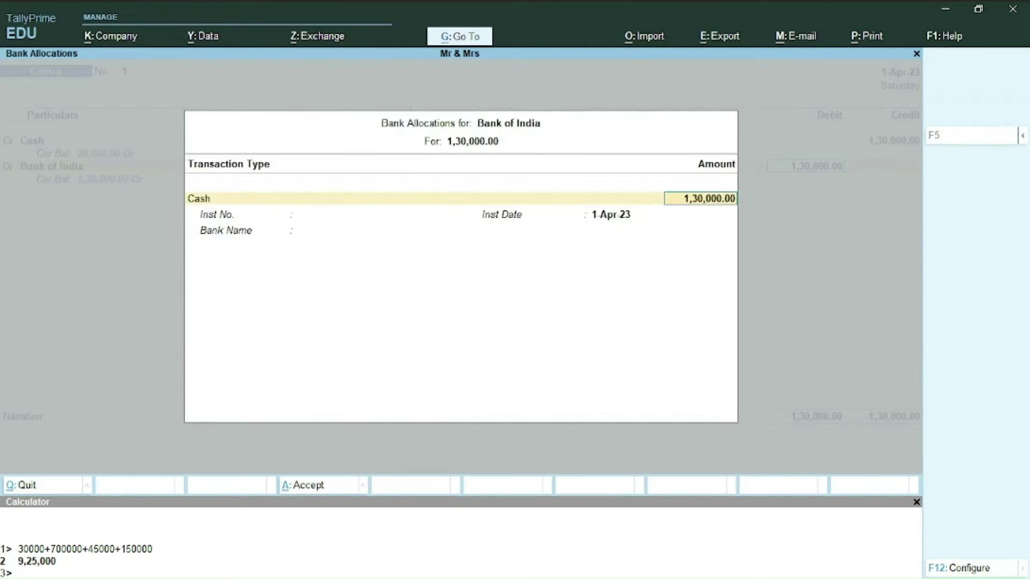
pyautogui.press('Return')
pyautogui.hotkey('ctrl', 'a')
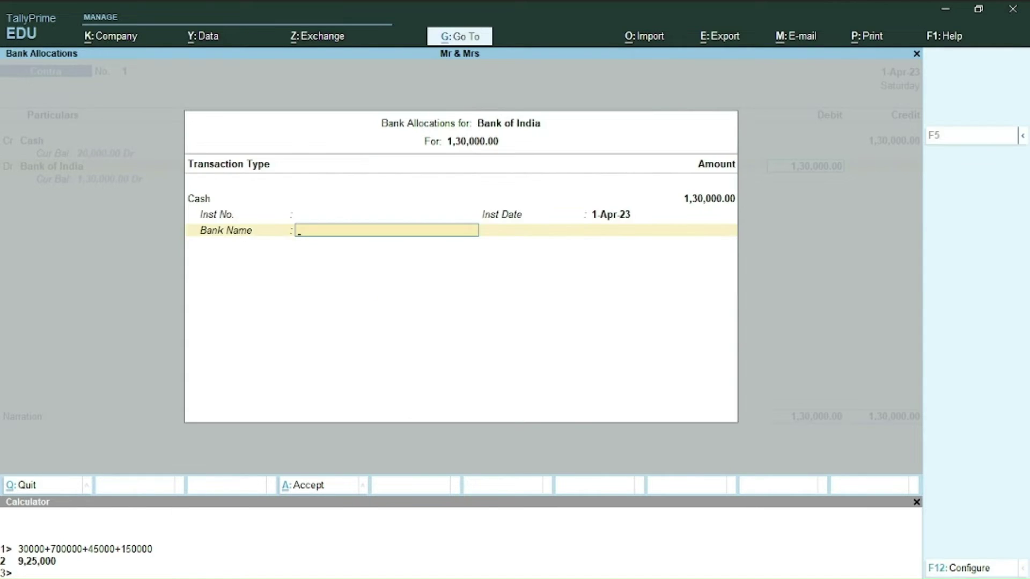
pyautogui.press('Return')
pyautogui.hotkey('ctrl', 'a')
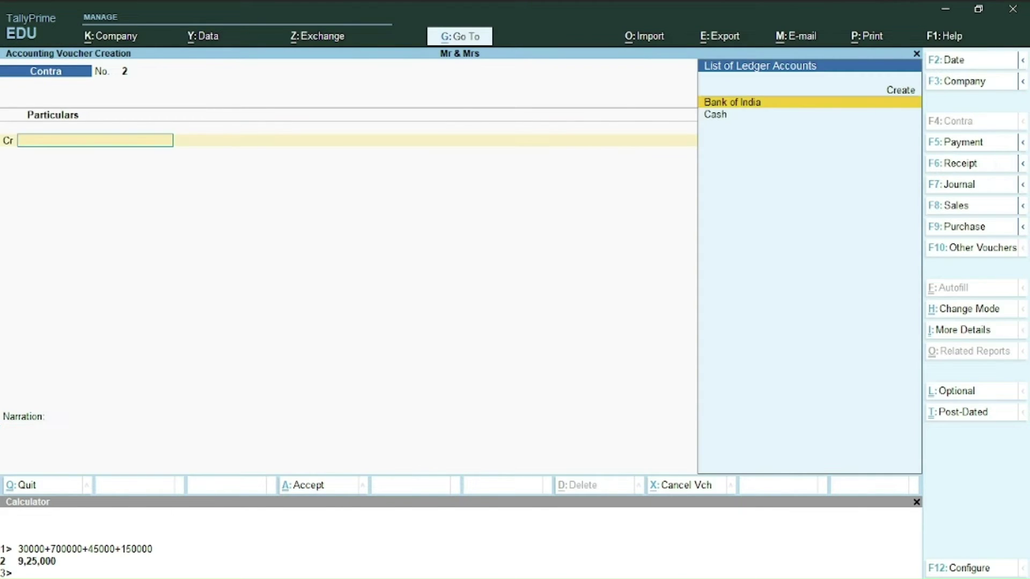
# Start a Payment voucher for the third transaction in the Word document, creating a Cleaning & Paints ledger under Indirect Expenses for its debit line.
pyautogui.hotkey('alt', 'Tab')
pyautogui.press('F5')
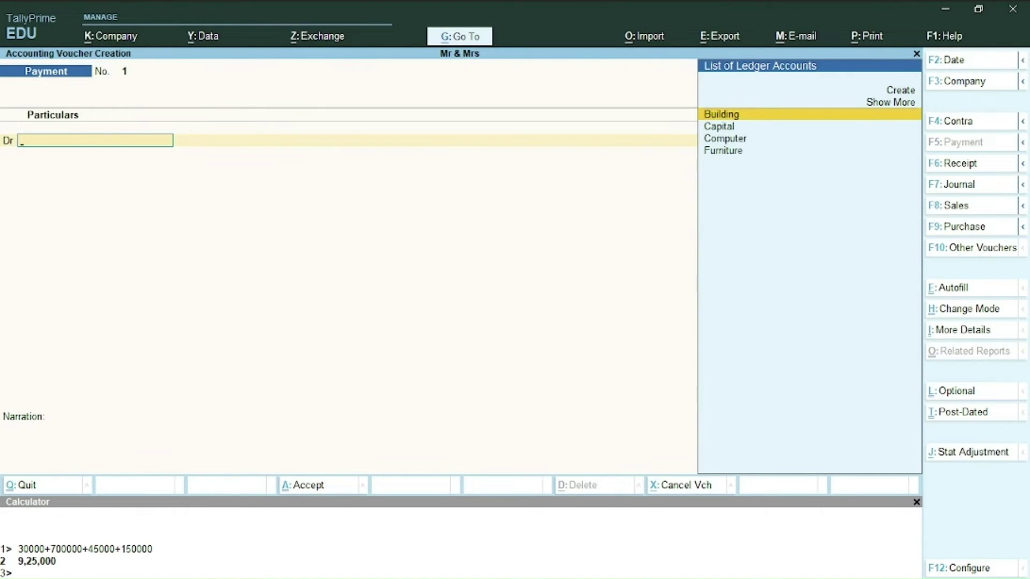
pyautogui.hotkey('alt', 'c')
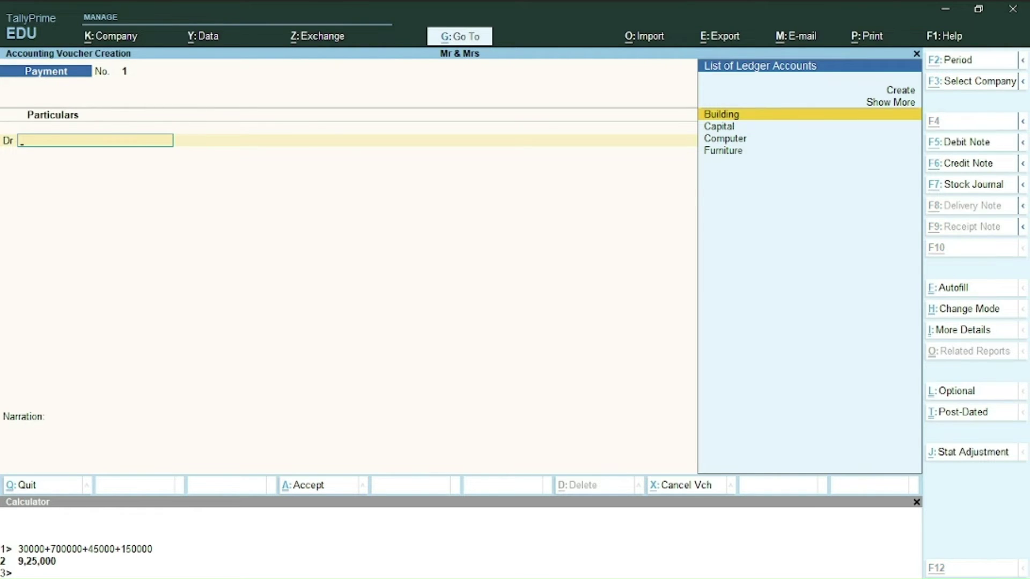
pyautogui.write('C')
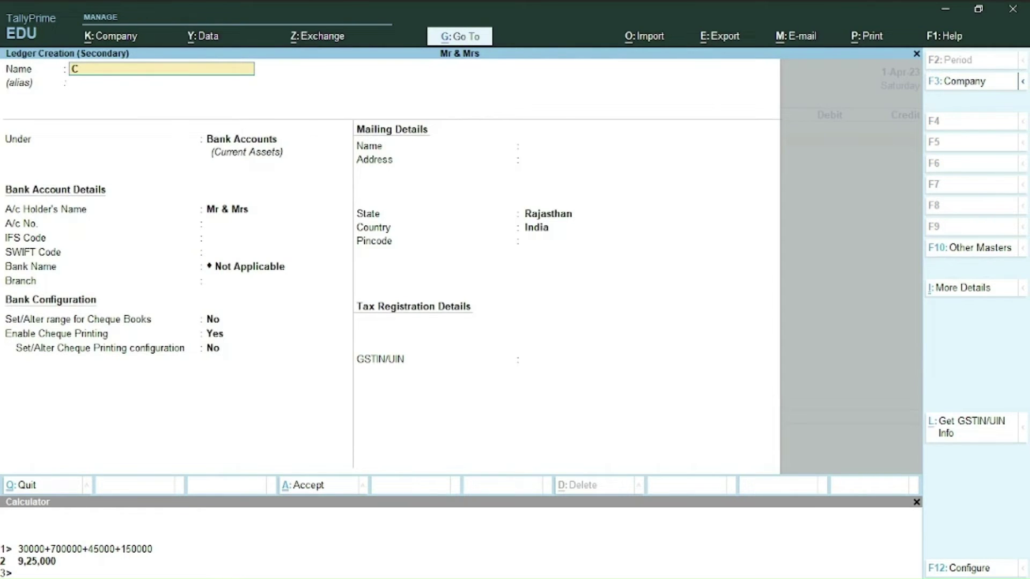
pyautogui.write('leaning & Paints')
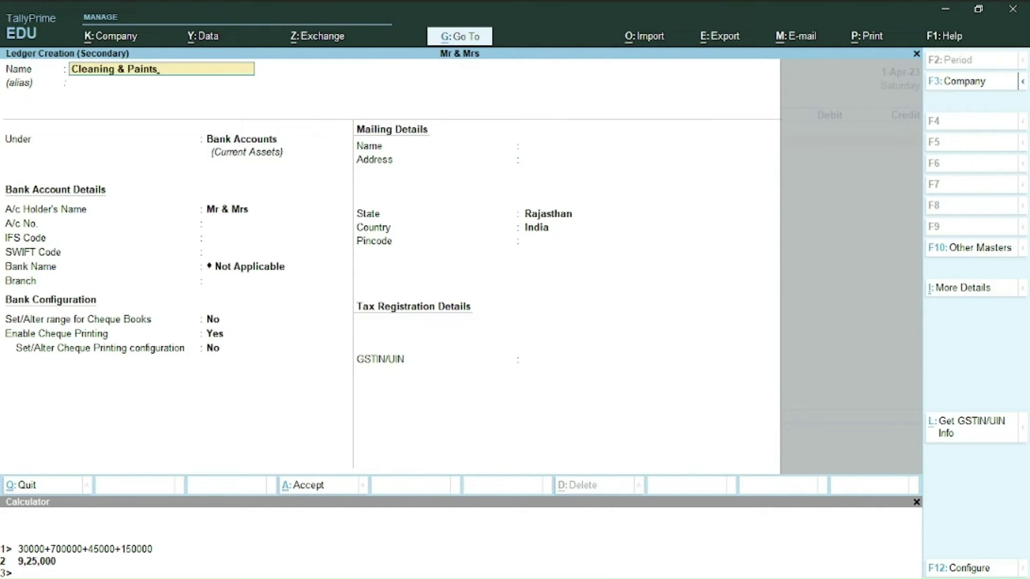
pyautogui.press('Return')
pyautogui.press('Return')
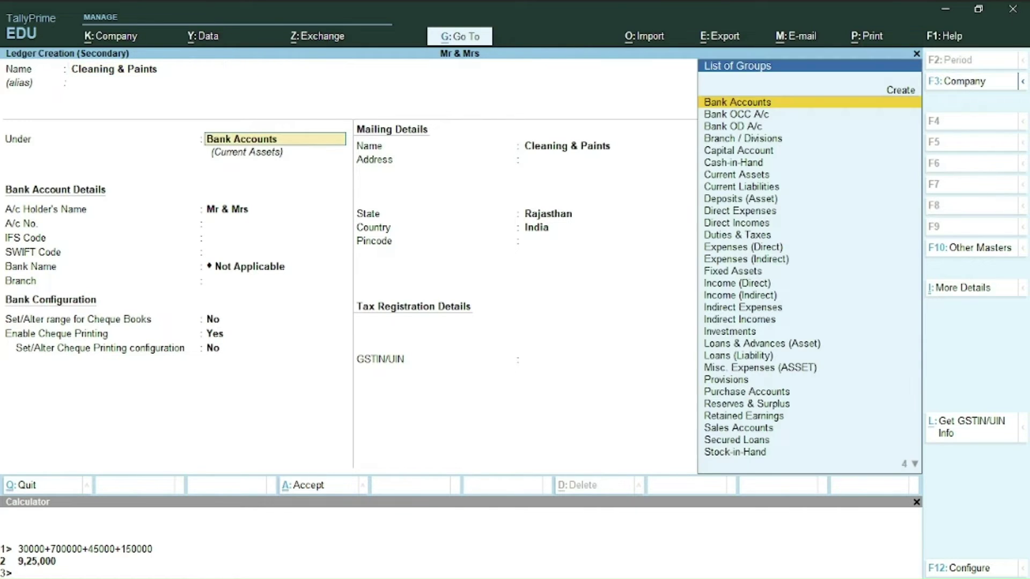
pyautogui.write('Ind')
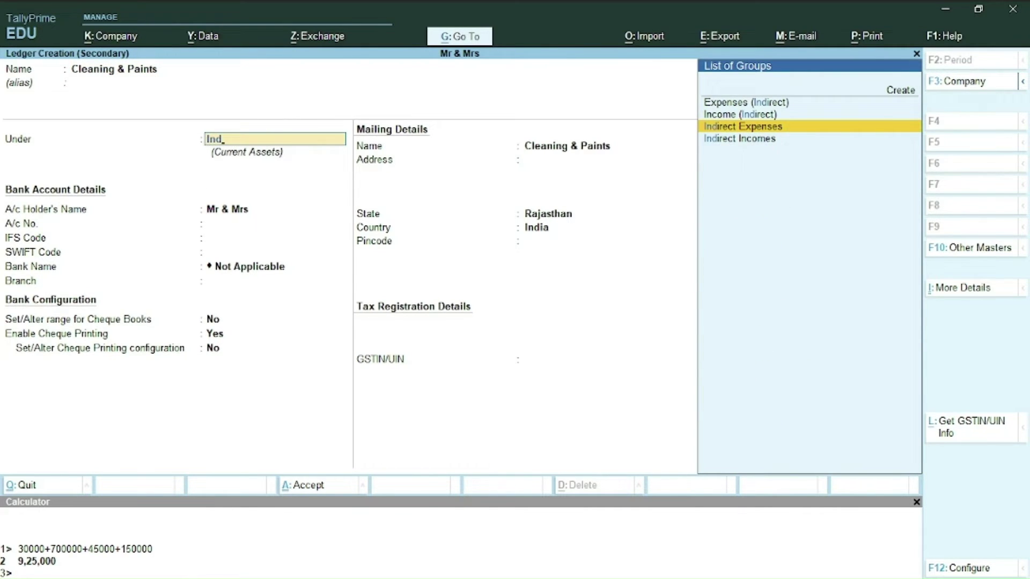
pyautogui.press('Return')
pyautogui.hotkey('ctrl', 'a')
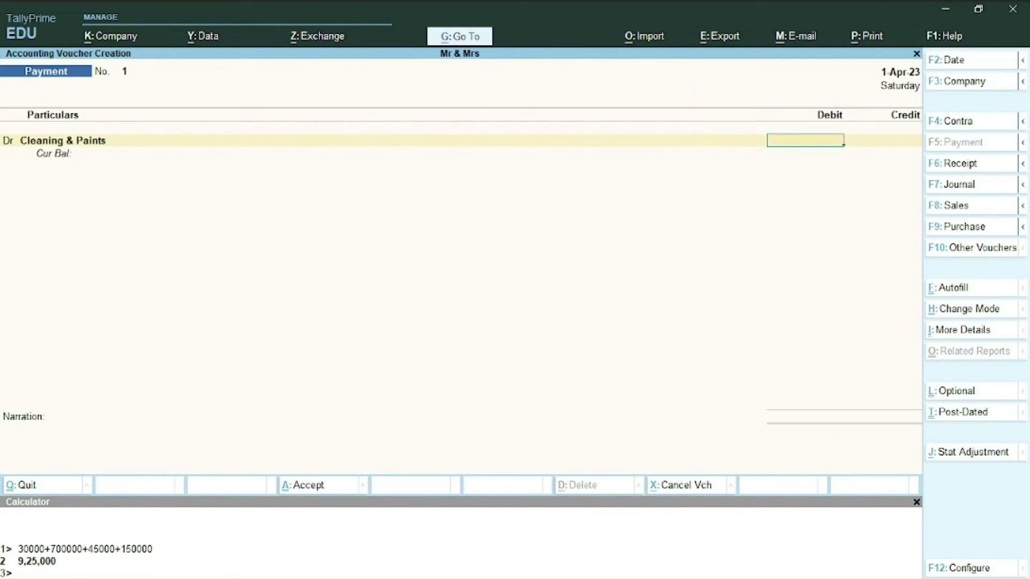
# Debit Cleaning & Paints with 12,000, credit Cash with the same amount, and save the payment voucher.
pyautogui.write('12,')
pyautogui.write('000')
pyautogui.press('Return')
pyautogui.press('Return')
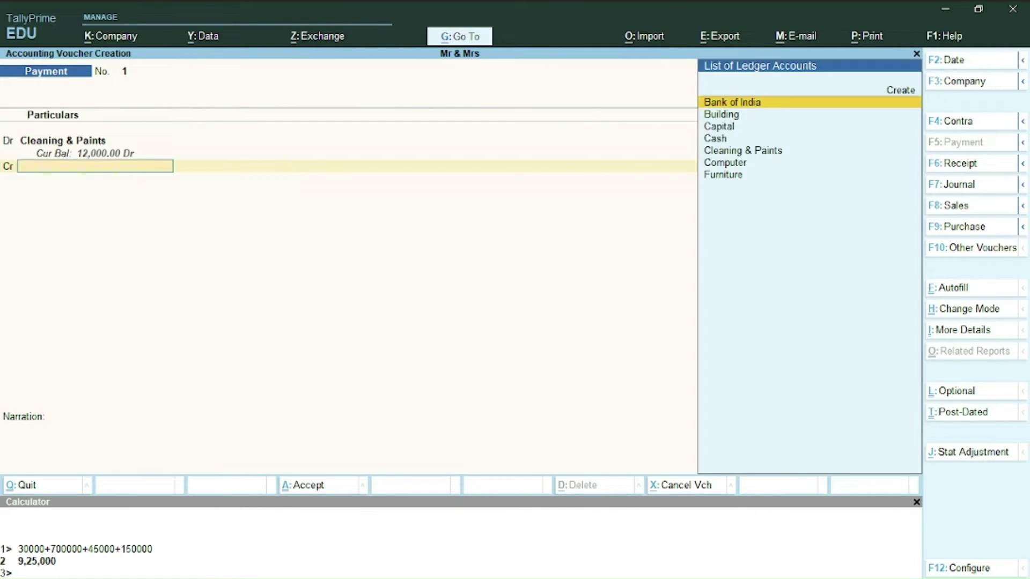
pyautogui.write('Ca')
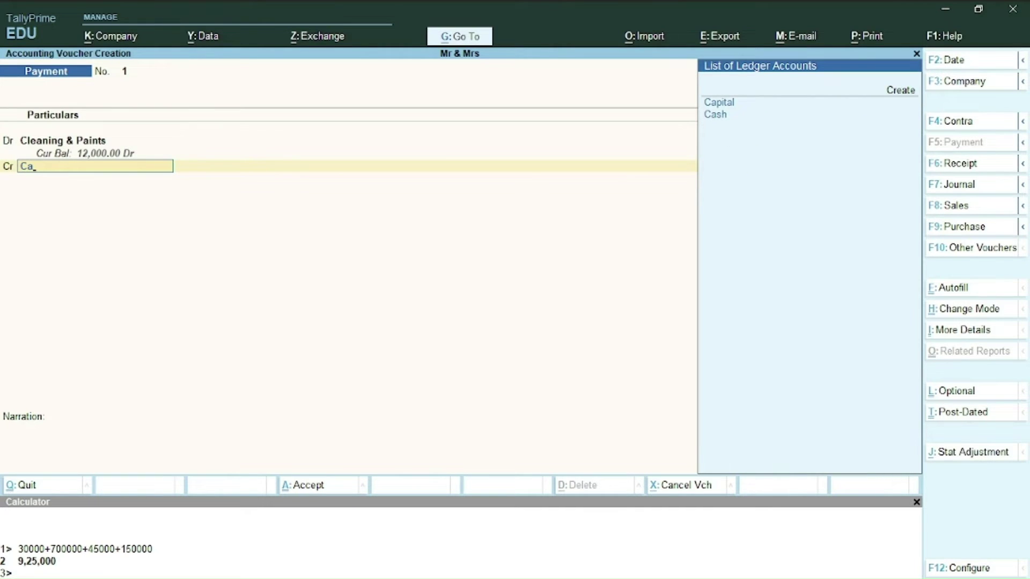
pyautogui.press('Down')
pyautogui.press('Return')
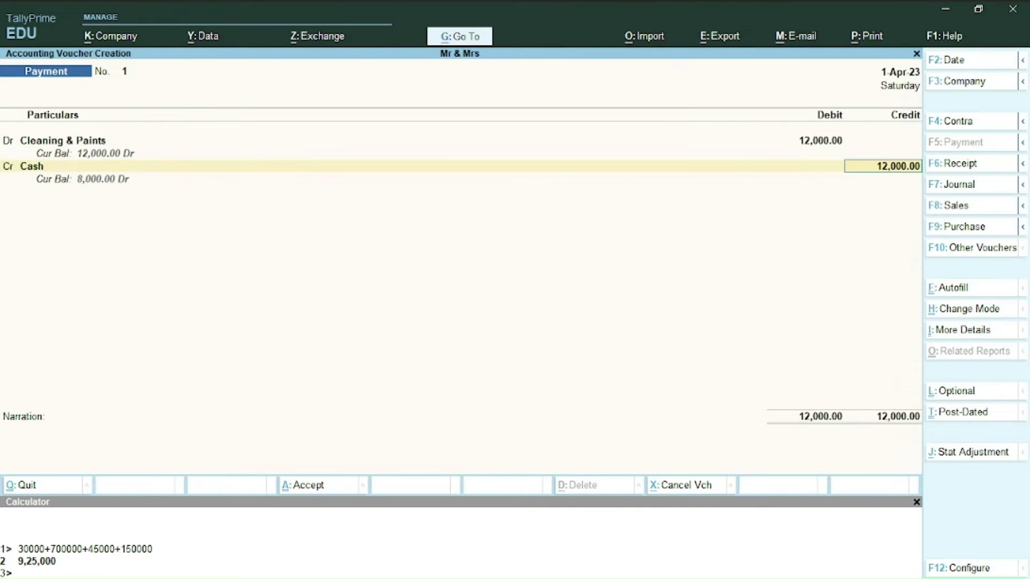
pyautogui.press('Return')
pyautogui.hotkey('ctrl', 'a')
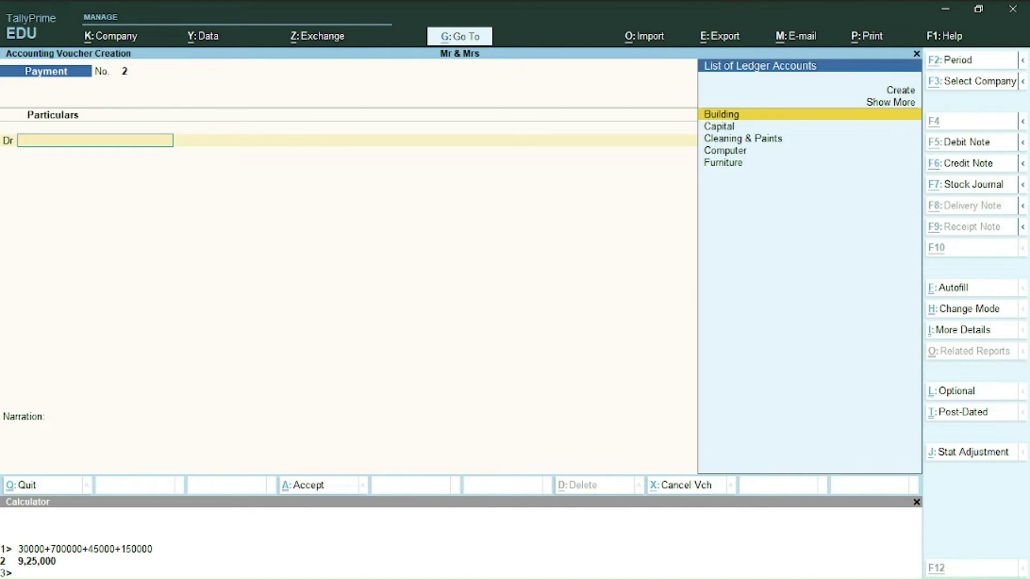
# Read the fourth transaction in the Word document, the stationery purchase, and compare it with the open Payment voucher in TallyPrime.
pyautogui.hotkey('alt', 'Tab')
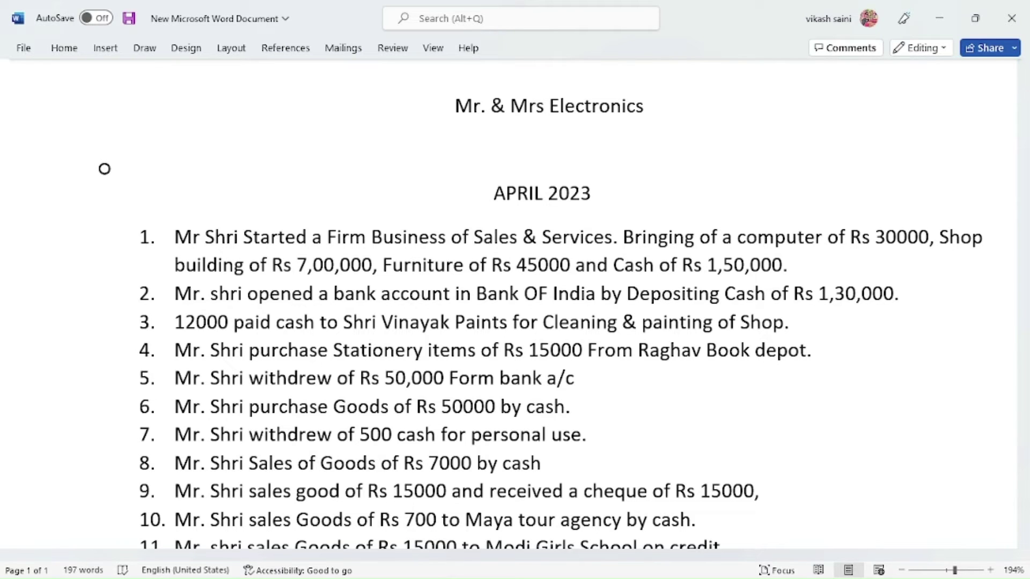
pyautogui.hotkey('alt', 'Tab')
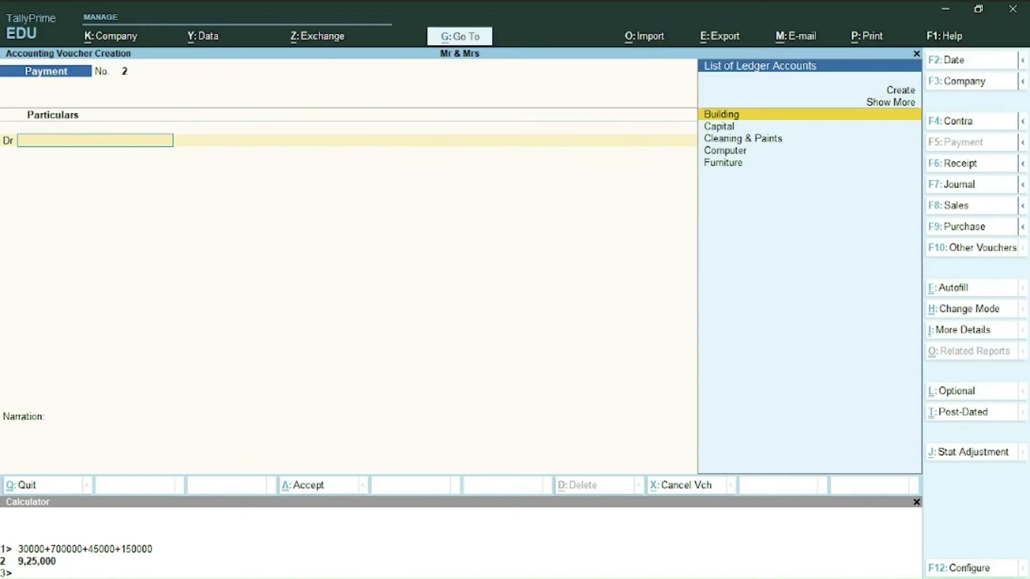
pyautogui.hotkey('alt', 'Tab')
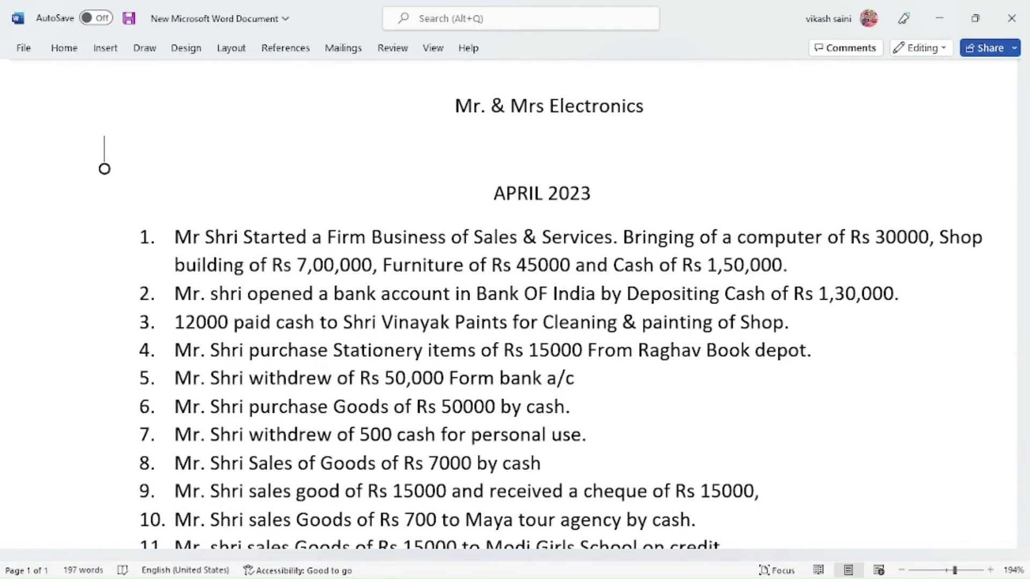
pyautogui.hotkey('alt', 'Tab')
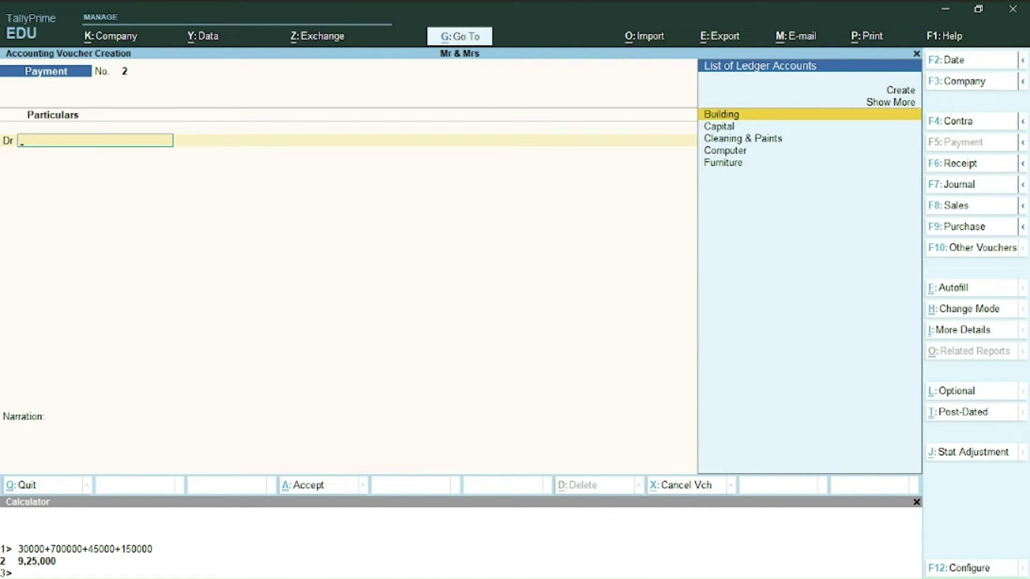
pyautogui.hotkey('alt', 'Tab')
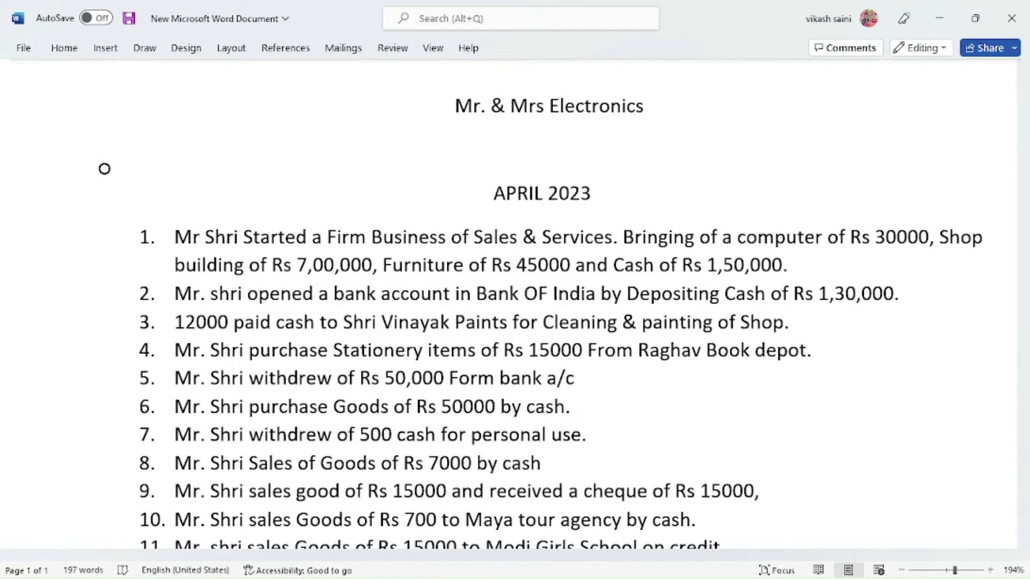
pyautogui.hotkey('alt', 'Tab')
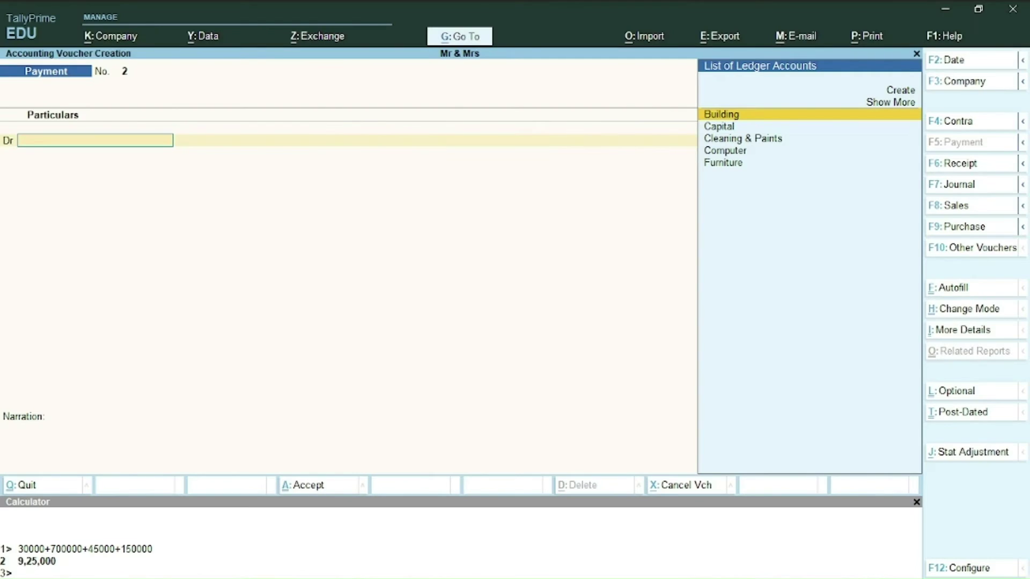
pyautogui.hotkey('alt', 'Tab')
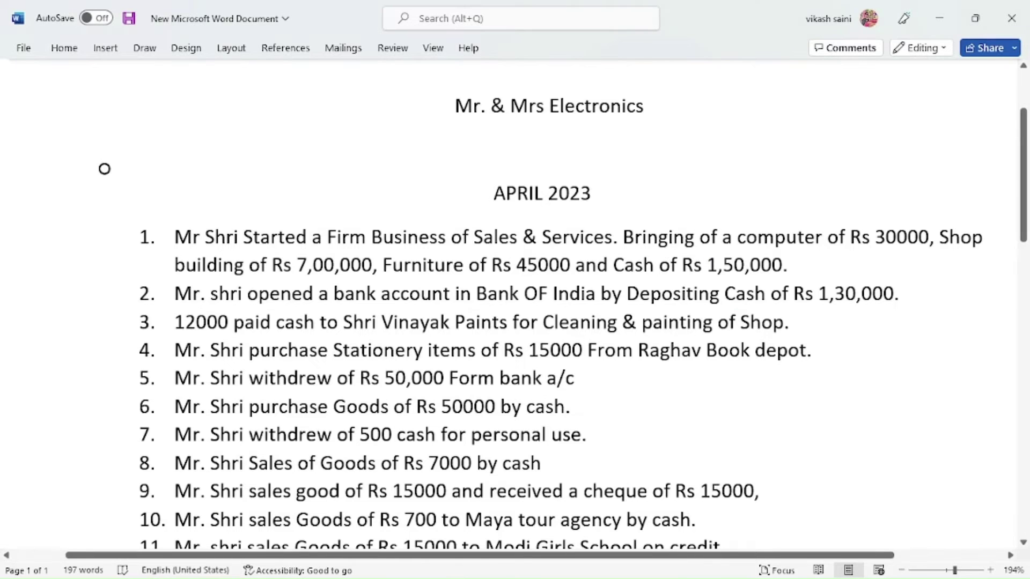
pyautogui.hotkey('alt', 'Tab')
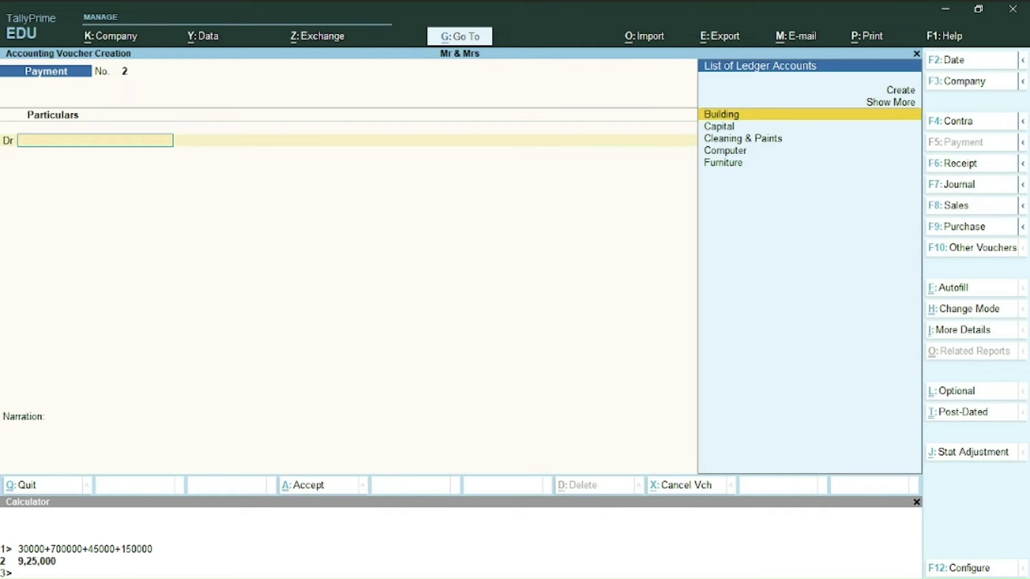
# Create a Stationery ledger under Indirect Expenses for the debit line of the voucher.
pyautogui.hotkey('alt', 'c')
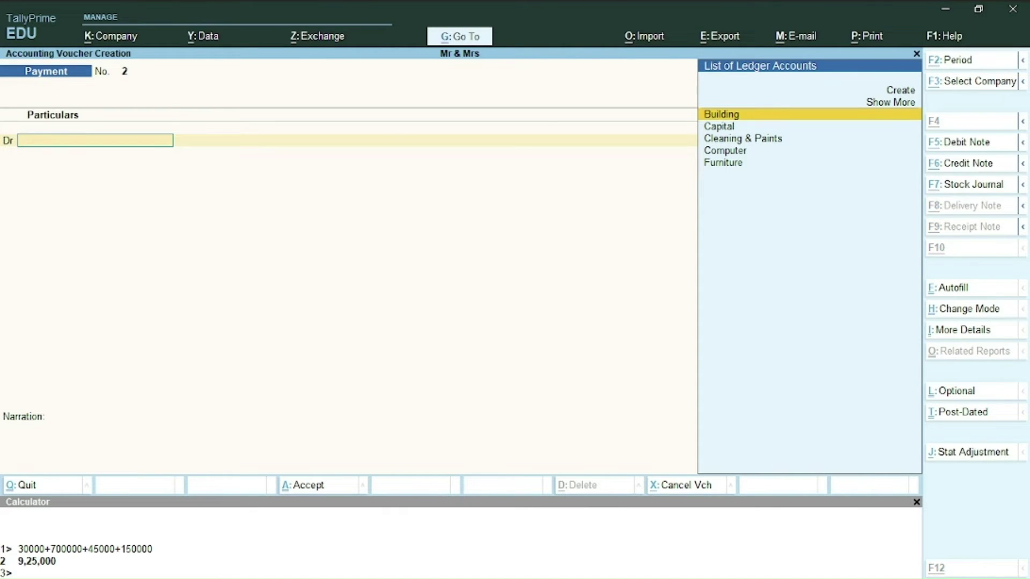
pyautogui.write('Sta')
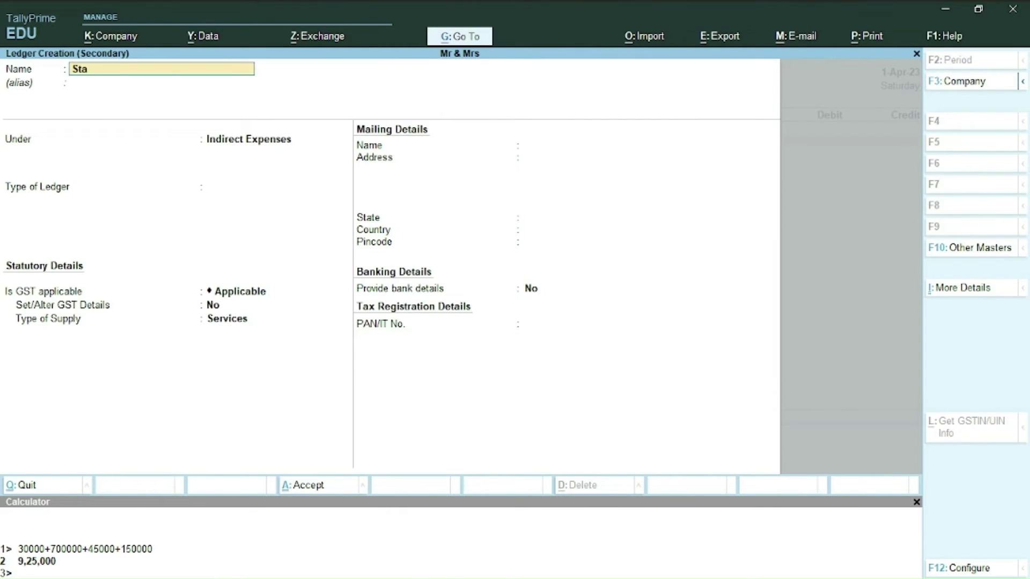
pyautogui.write('r')
pyautogui.press('BackSpace')
pyautogui.write('tionery')
pyautogui.press('Return')
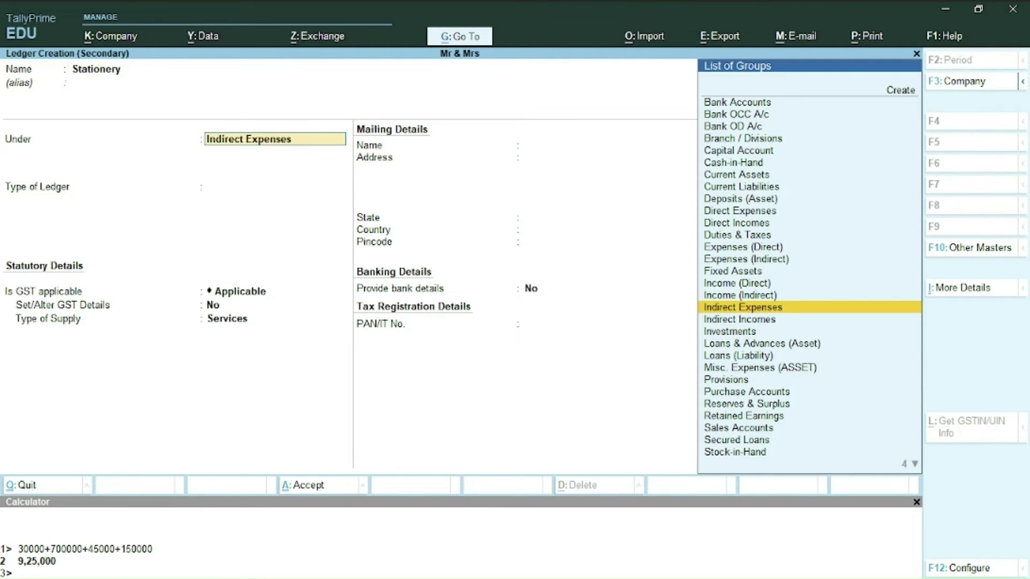
pyautogui.hotkey('ctrl', 'a')
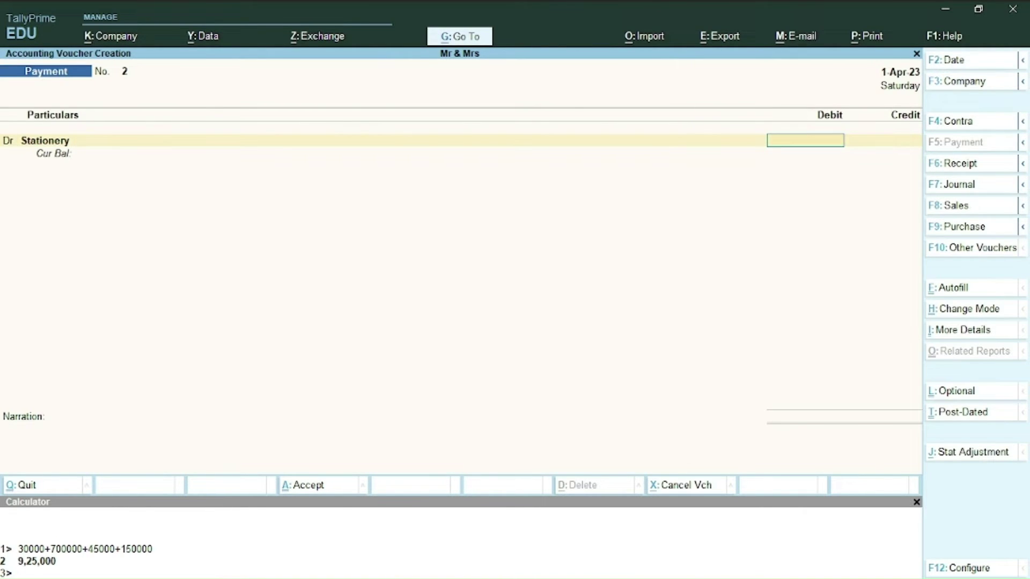
# Debit Stationery with 15000, as stated in the fourth transaction of the Word document.
pyautogui.hotkey('alt', 'Tab')
pyautogui.hotkey('alt', 'Tab')
pyautogui.write('15000')
pyautogui.press('Return')
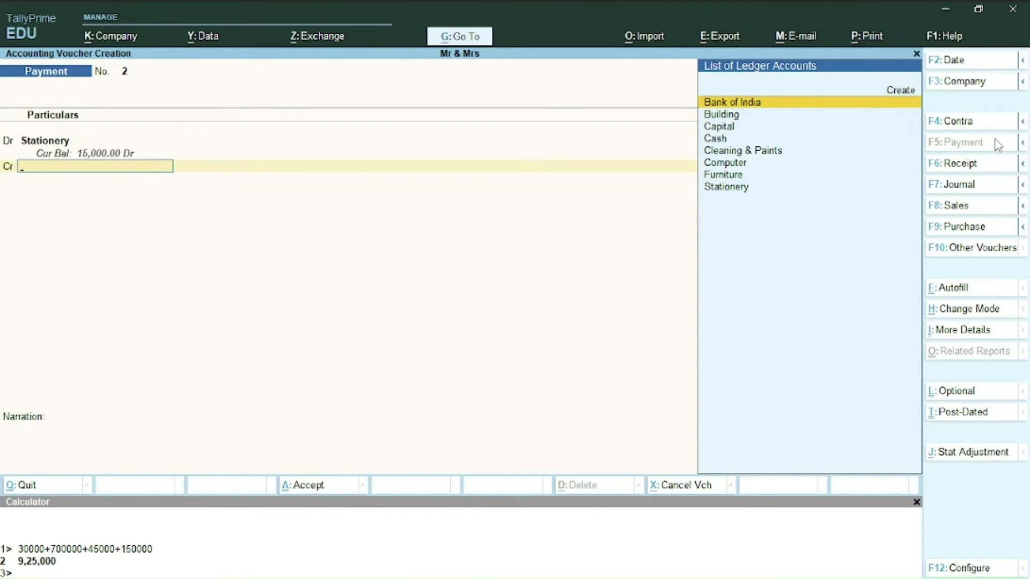
# Change the voucher type to Journal, keep the Stationery debit of 15,000, and go on to the credit line.
pyautogui.click(969, 187)
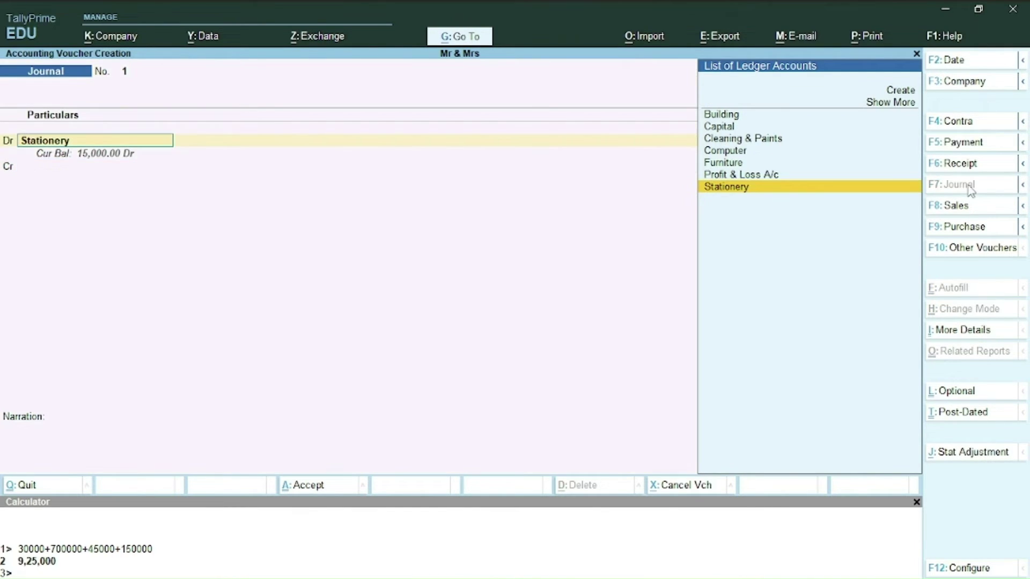
pyautogui.press('Return')
pyautogui.press('Return')
pyautogui.press('Return')
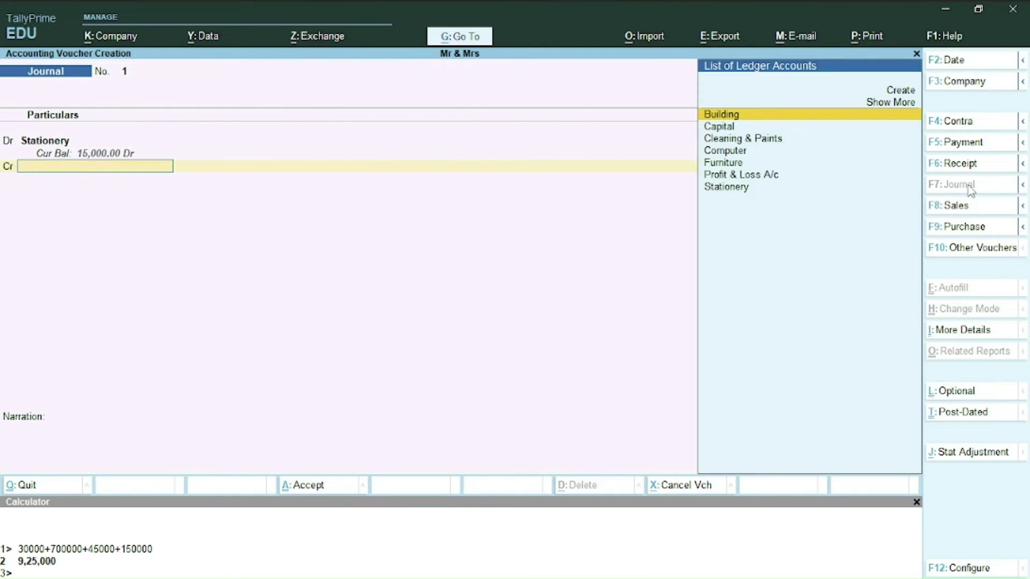
# Create a Raghav Book Depot ledger under Sundry Creditors for the credit line of the journal voucher.
pyautogui.hotkey('alt', 'c')
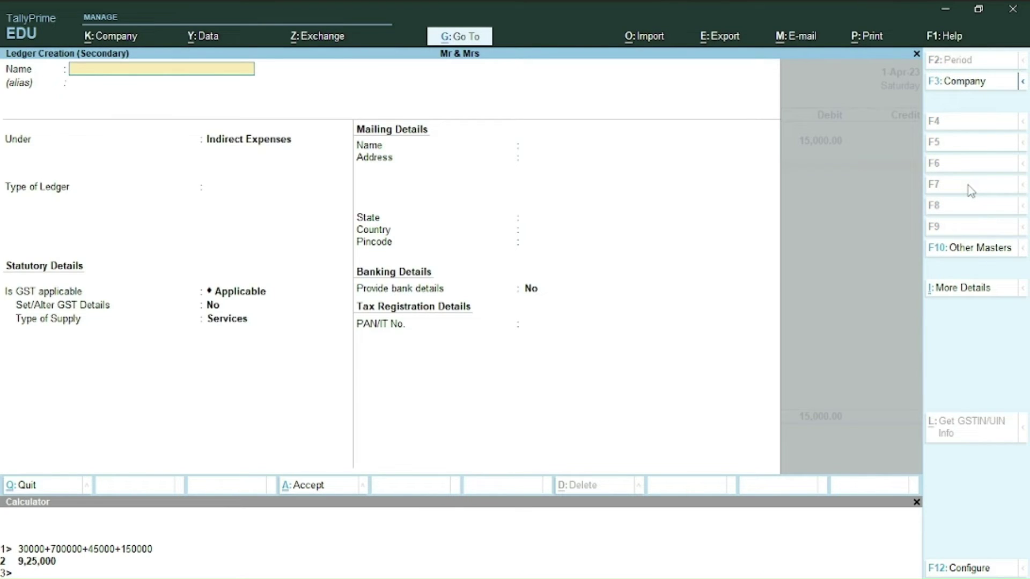
pyautogui.write('Raghav book Depo')
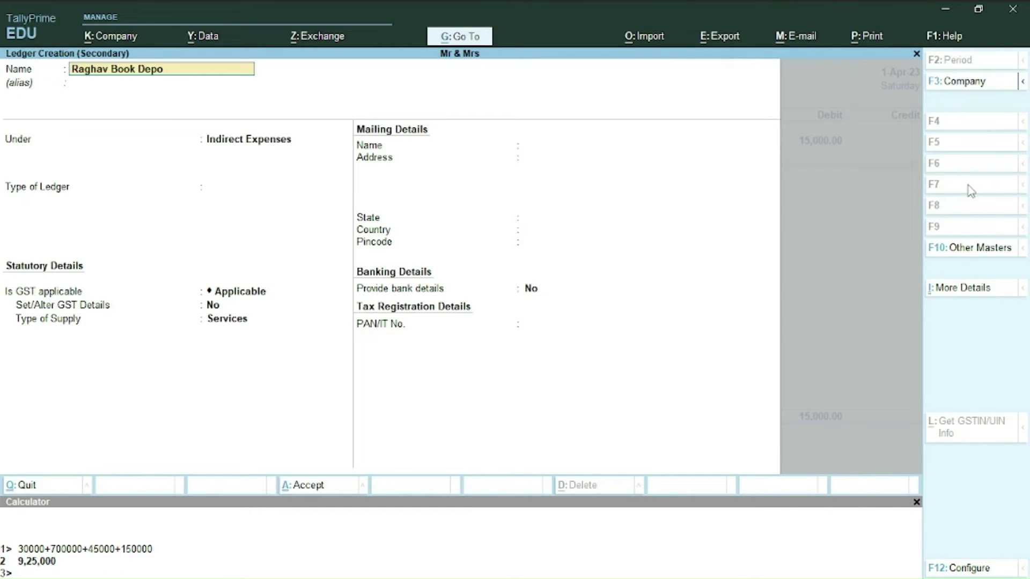
pyautogui.write('t')
pyautogui.press('Return')
pyautogui.press('Return')
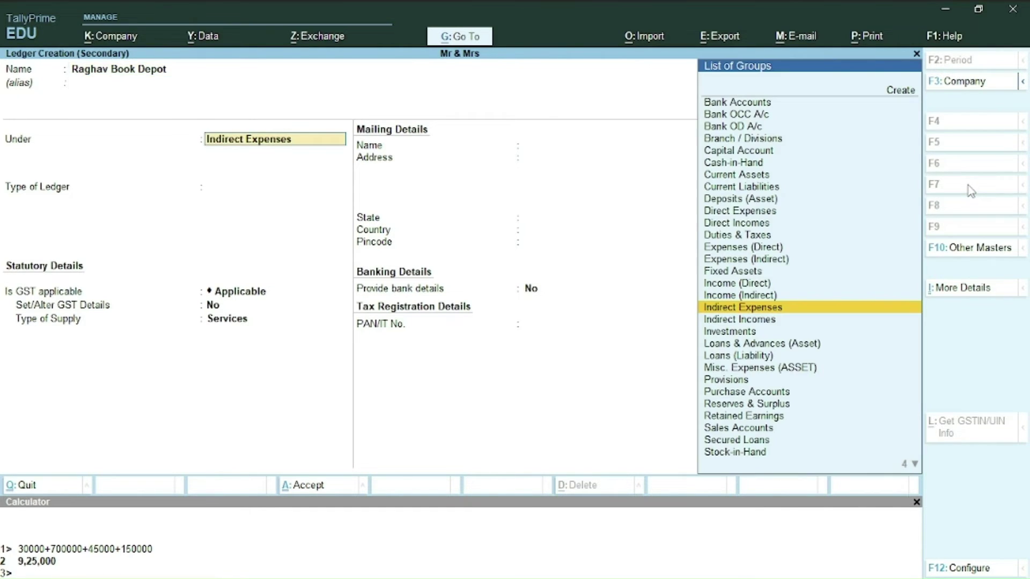
pyautogui.write('Su')
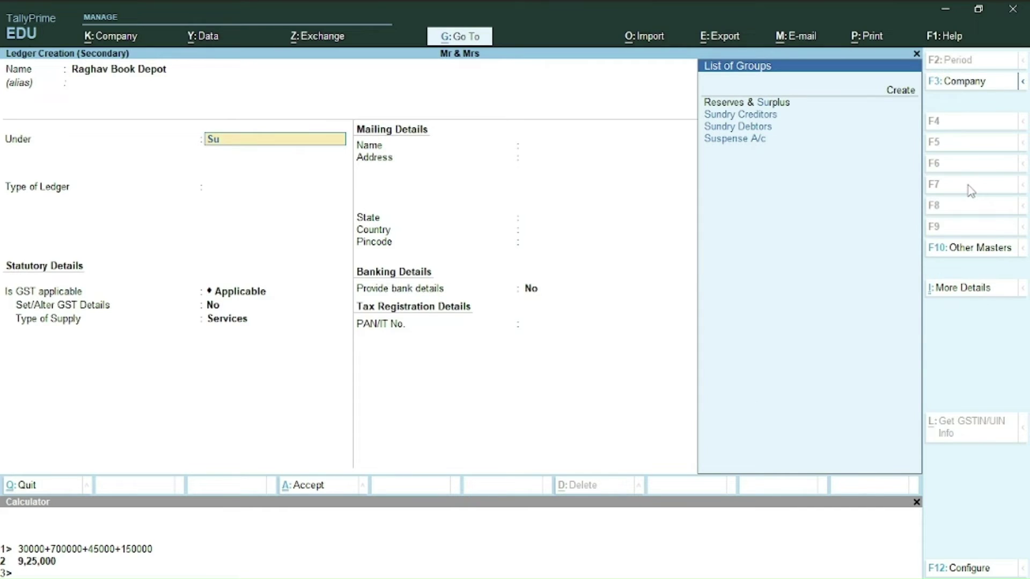
pyautogui.press('Down')
pyautogui.press('Down')
pyautogui.press('Up')
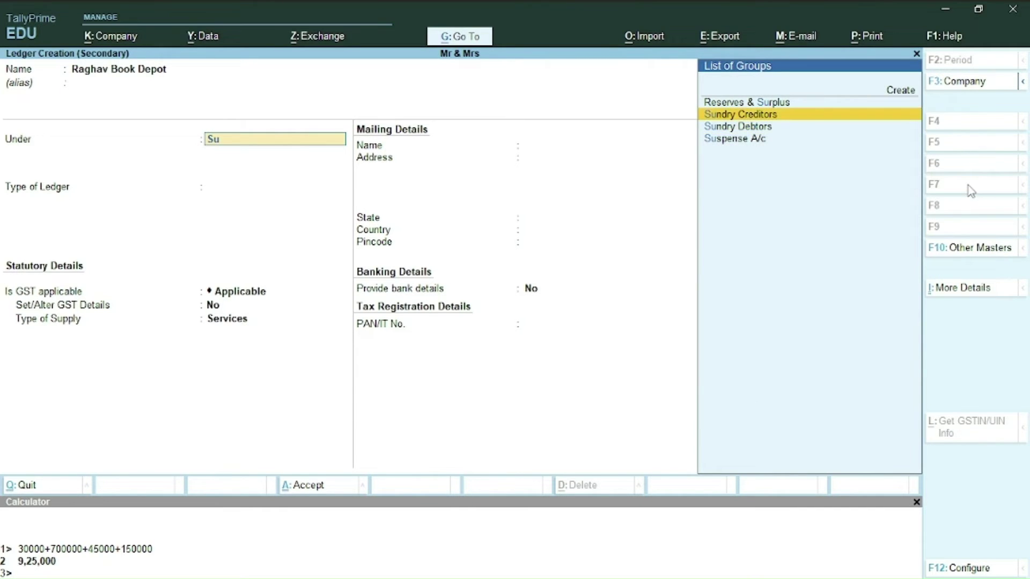
pyautogui.press('Return')
pyautogui.press('Return')
pyautogui.press('Return')
pyautogui.press('Return')
pyautogui.press('Return')
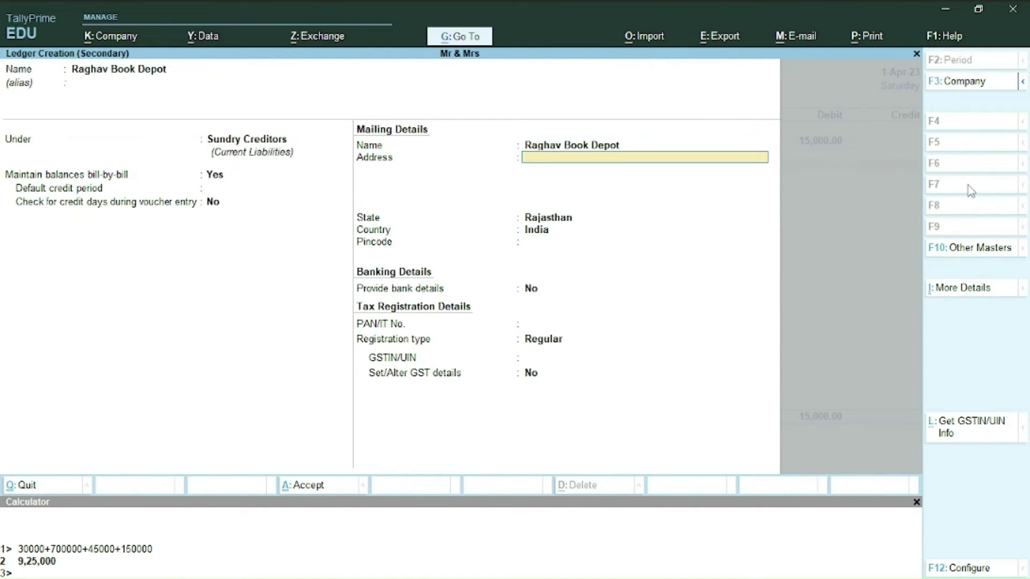
pyautogui.hotkey('ctrl', 'a')
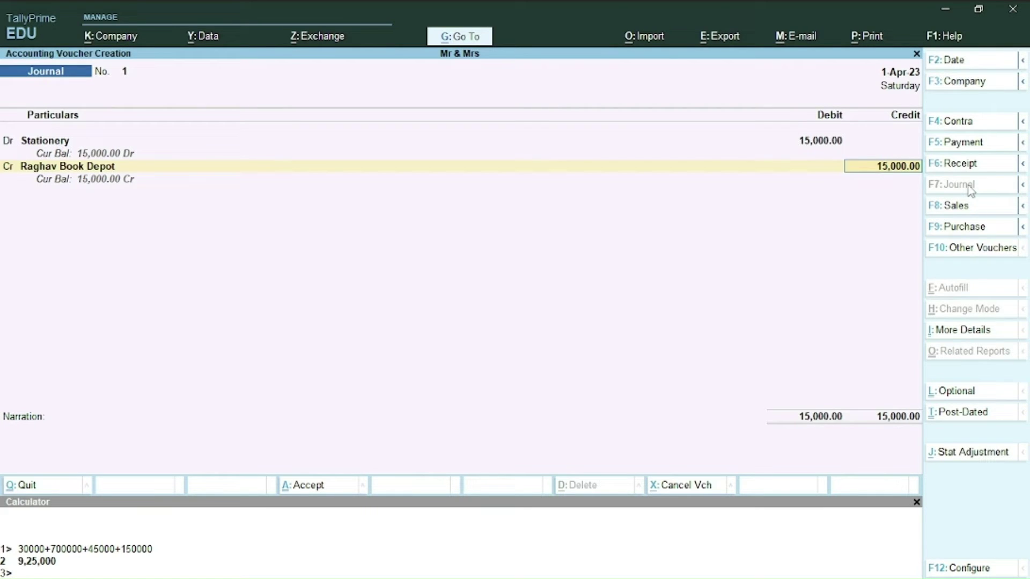
# Save the journal voucher with Raghav Book Depot credited 15,000, and read the fifth transaction in the Word document.
pyautogui.press('ctrl')
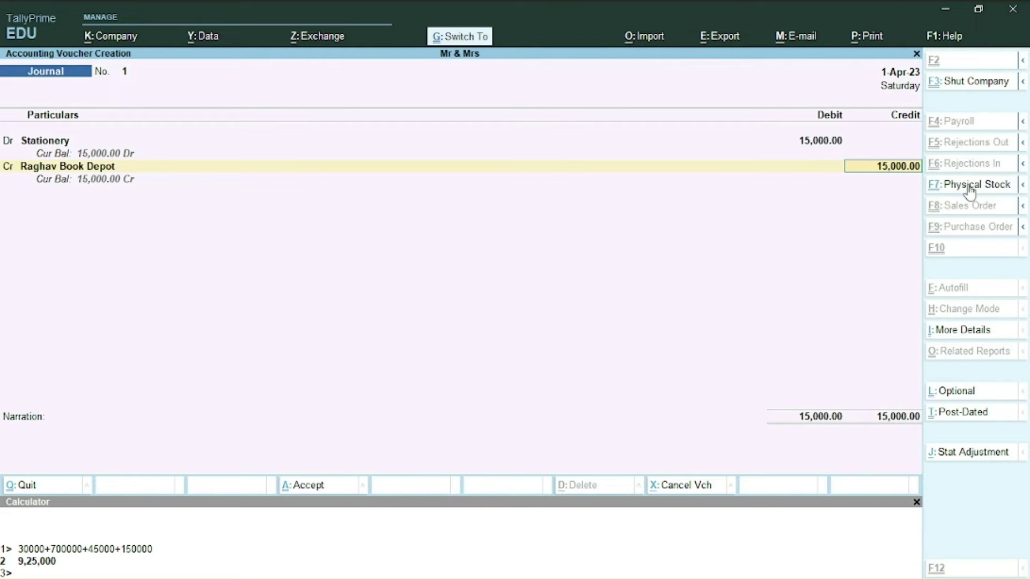
pyautogui.hotkey('ctrl', 'a')
pyautogui.hotkey('alt', 'Tab')
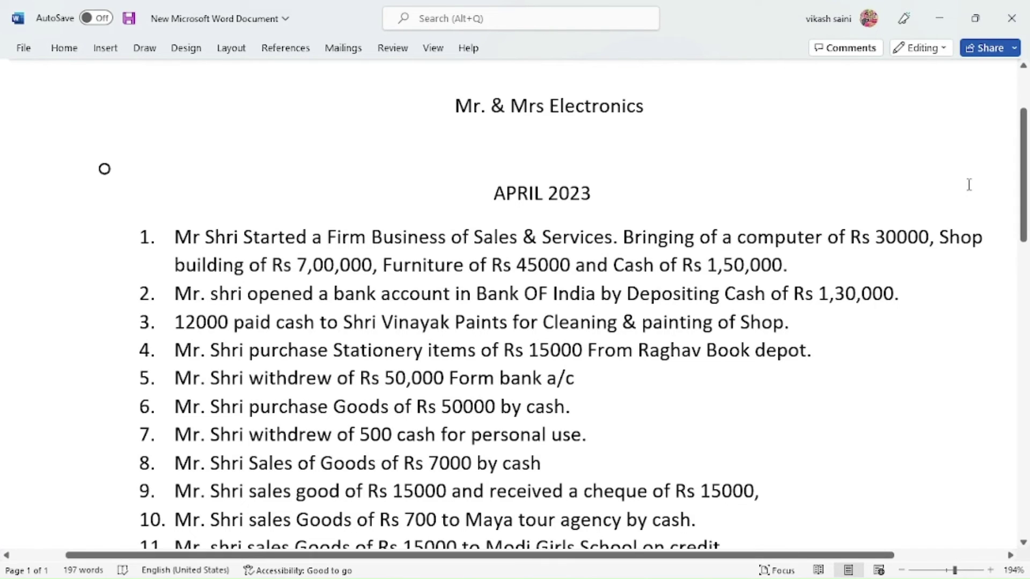
pyautogui.scroll(-3, 969, 184)
pyautogui.scroll(-1, 968, 184)
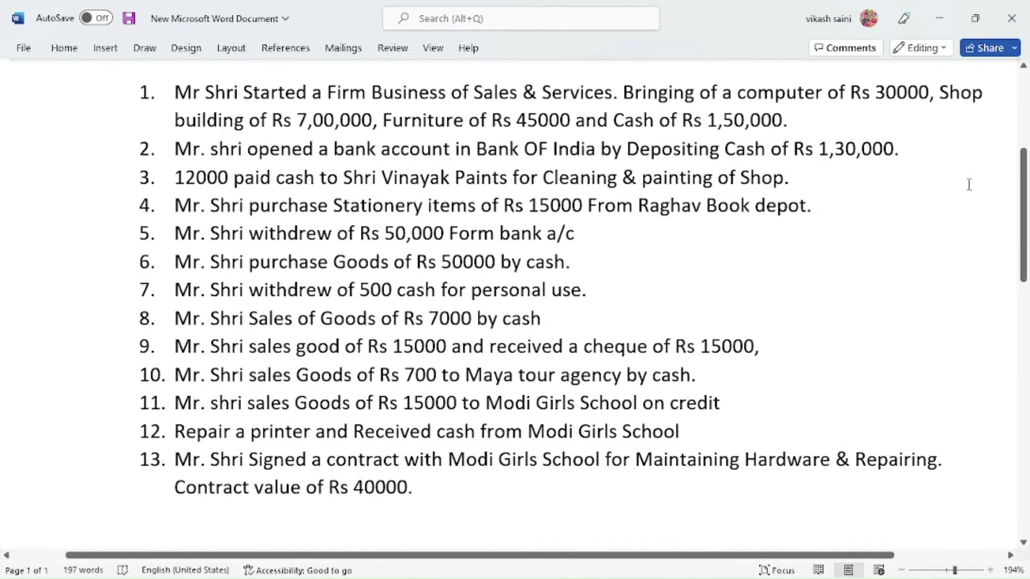
# Return to TallyPrime, change the voucher type to Contra and credit Bank of India with 50000.
pyautogui.hotkey('alt', 'Tab')
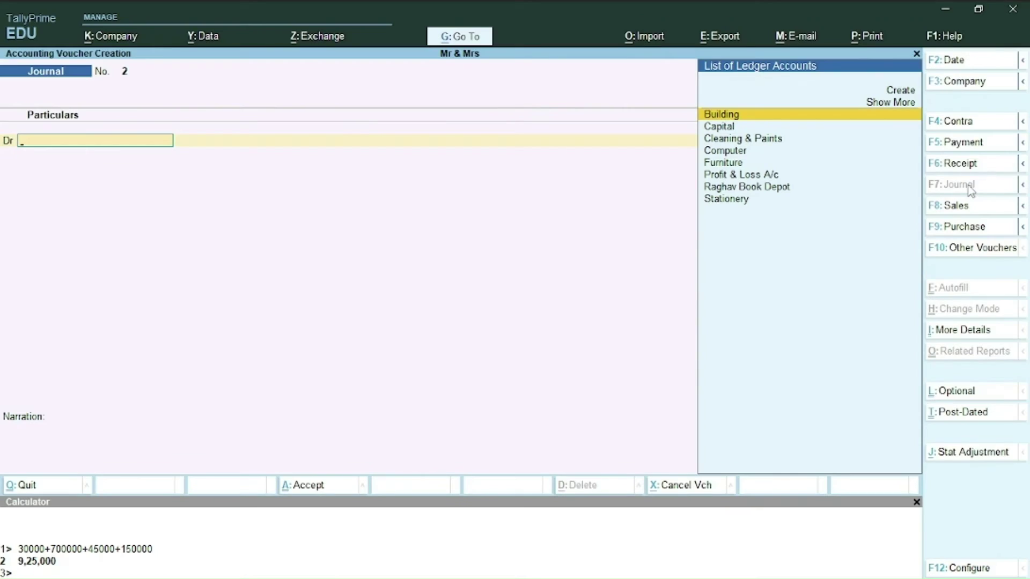
pyautogui.press('F4')
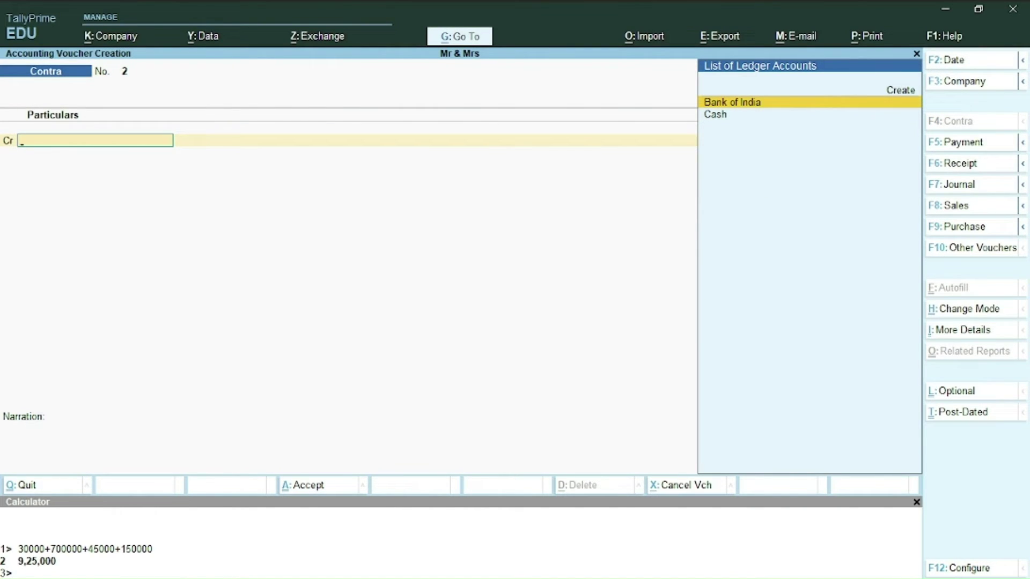
pyautogui.press('Return')
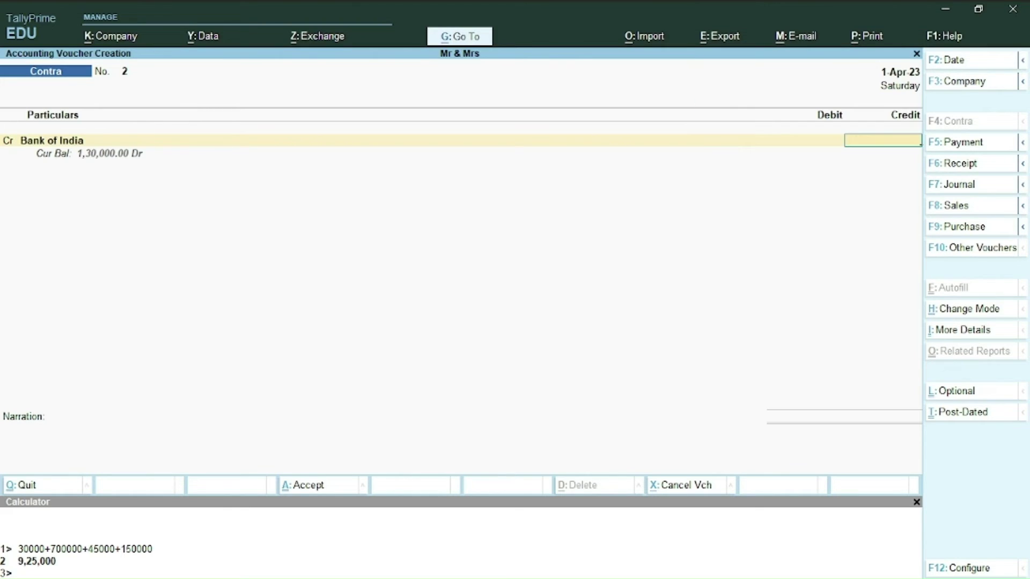
pyautogui.write('50000')
pyautogui.press('Return')
pyautogui.press('Return')
pyautogui.press('Return')
pyautogui.press('Return')
pyautogui.press('Return')
pyautogui.press('Return')
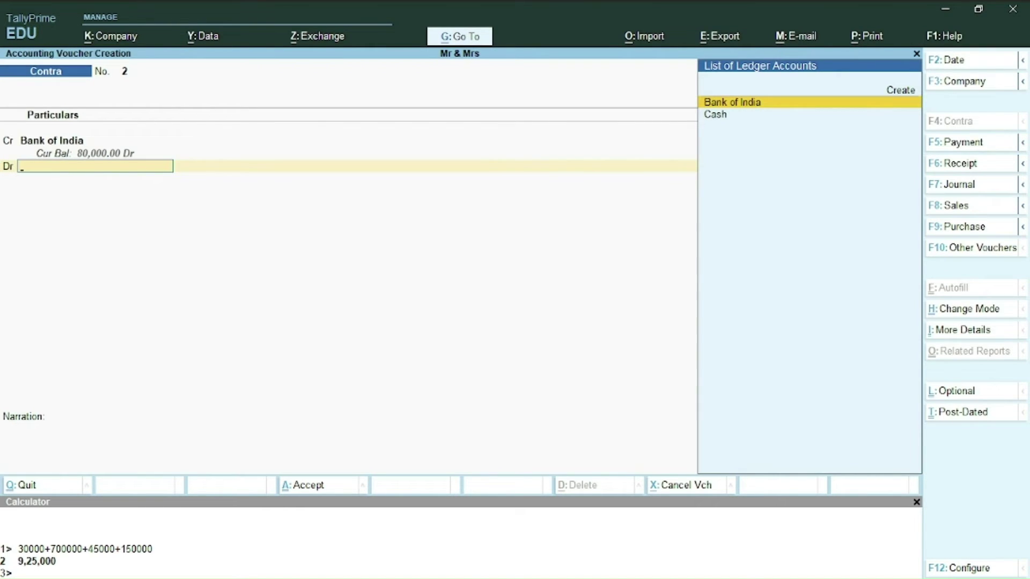
# Debit Cash with 50,000 and save the contra voucher without a narration.
pyautogui.press('Down')
pyautogui.press('Return')
pyautogui.press('Return')
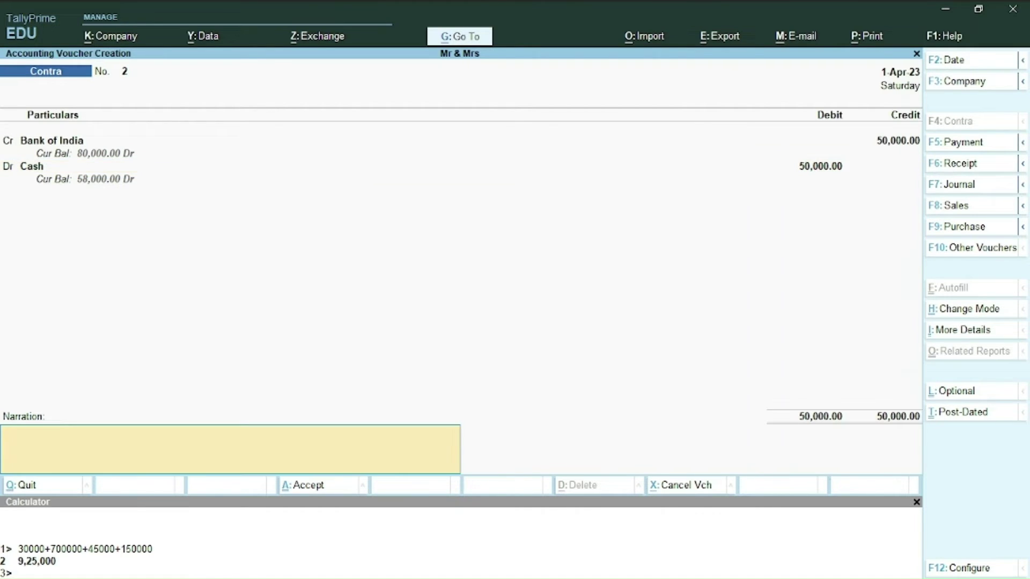
pyautogui.press('Return')
pyautogui.press('Return')
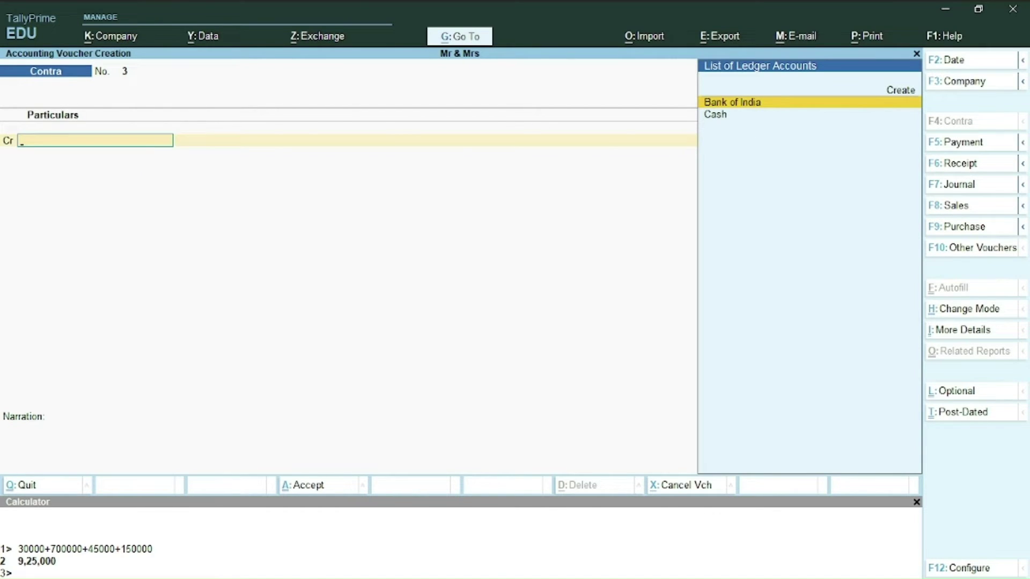
# Check the sixth transaction in the Word document and change the voucher type in TallyPrime to Payment.
pyautogui.hotkey('alt', 'Tab')
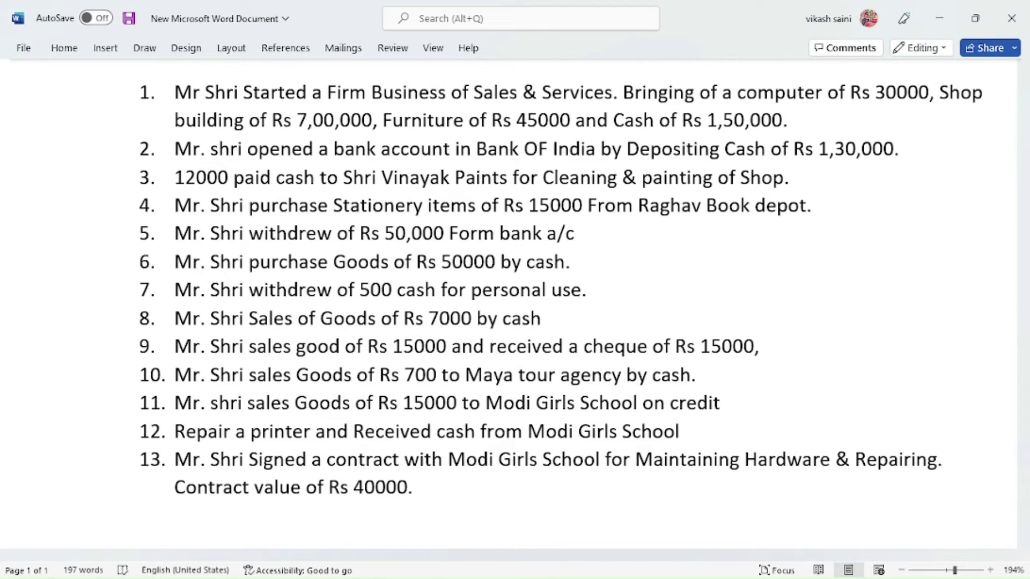
pyautogui.hotkey('alt', 'Tab')
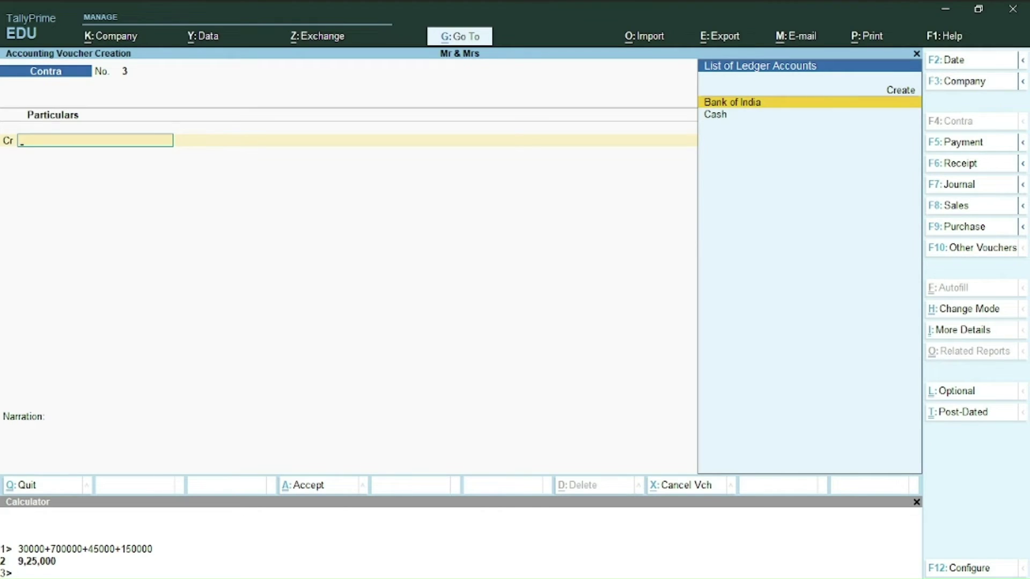
pyautogui.hotkey('alt', 'Tab')
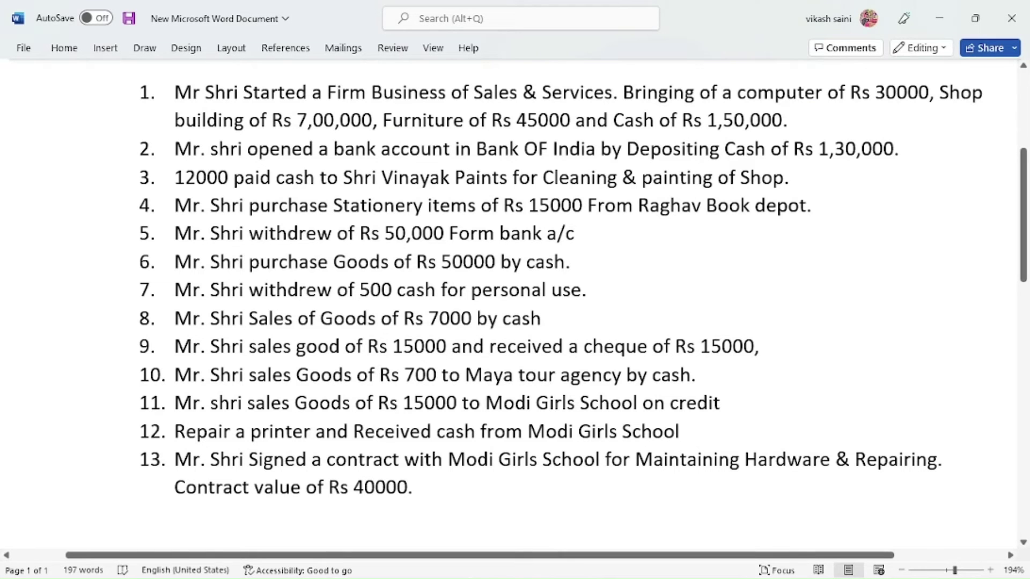
pyautogui.hotkey('alt', 'Tab')
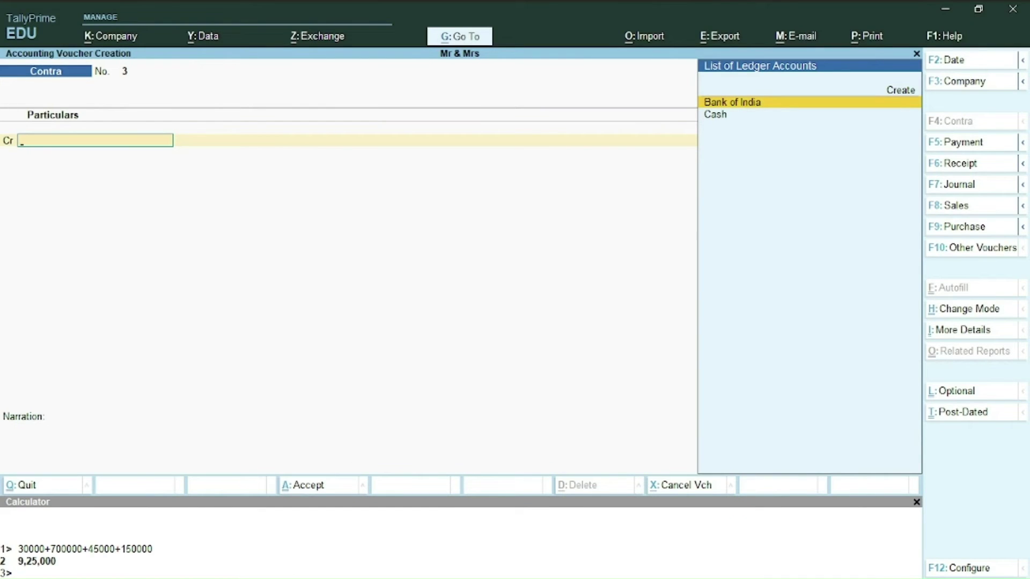
pyautogui.press('F5')
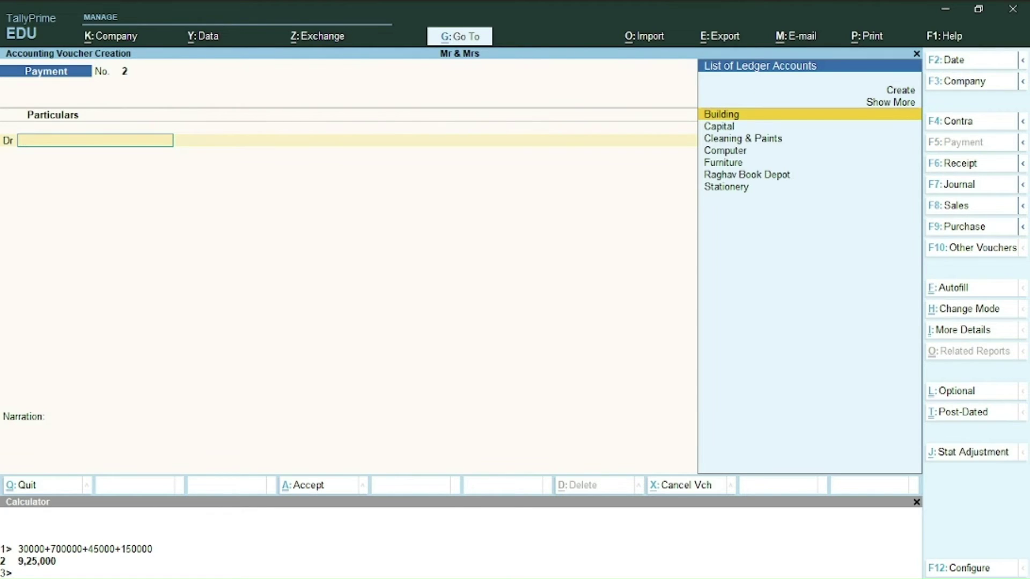
# Create a Purchase ledger under Purchase Accounts for the debit line of the payment voucher.
pyautogui.hotkey('alt', 'c')
pyautogui.write('P')
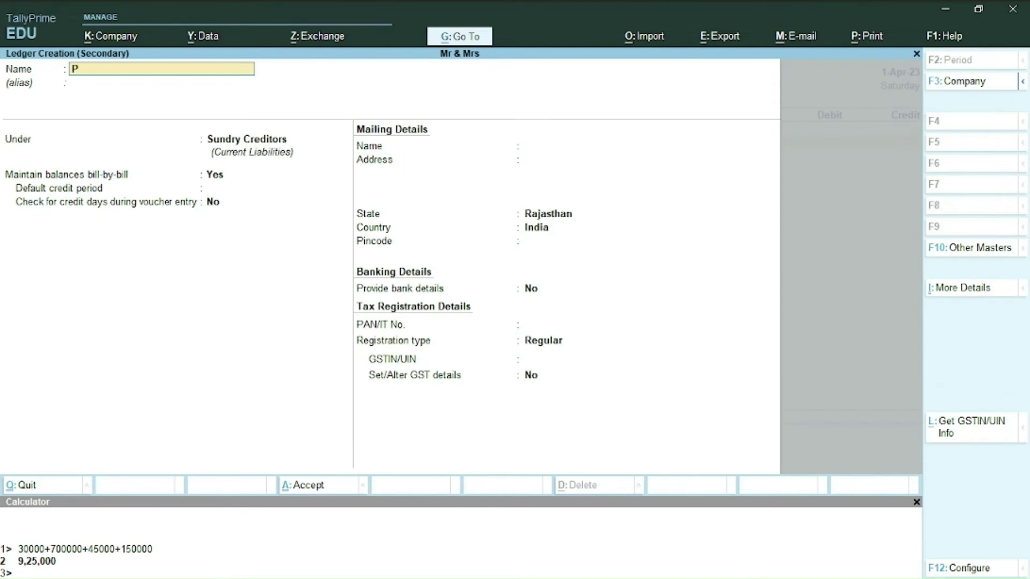
pyautogui.write('urchase')
pyautogui.press('Return')
pyautogui.write('Pu')
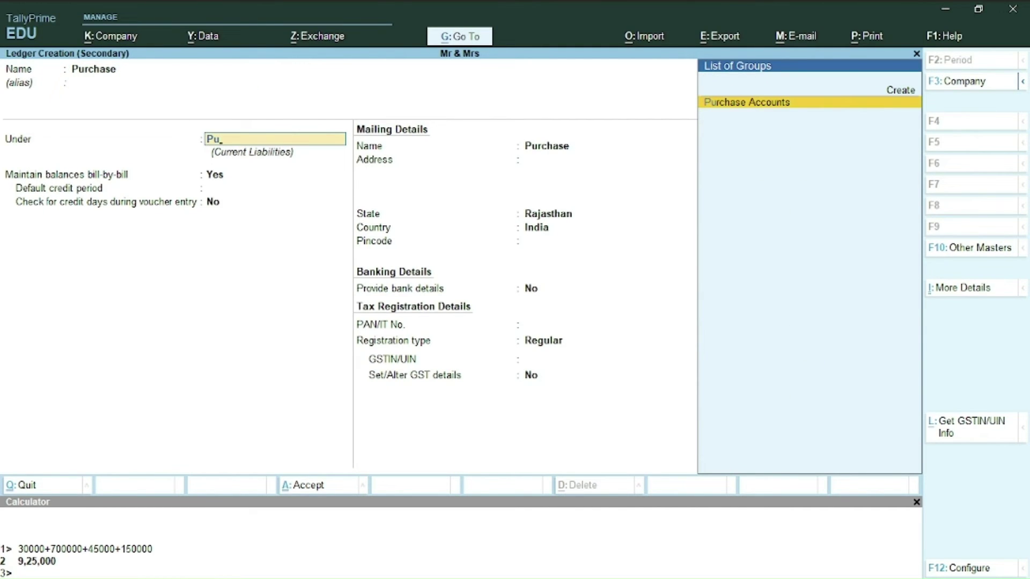
pyautogui.press('Return')
pyautogui.press('Return')
pyautogui.press('Return')
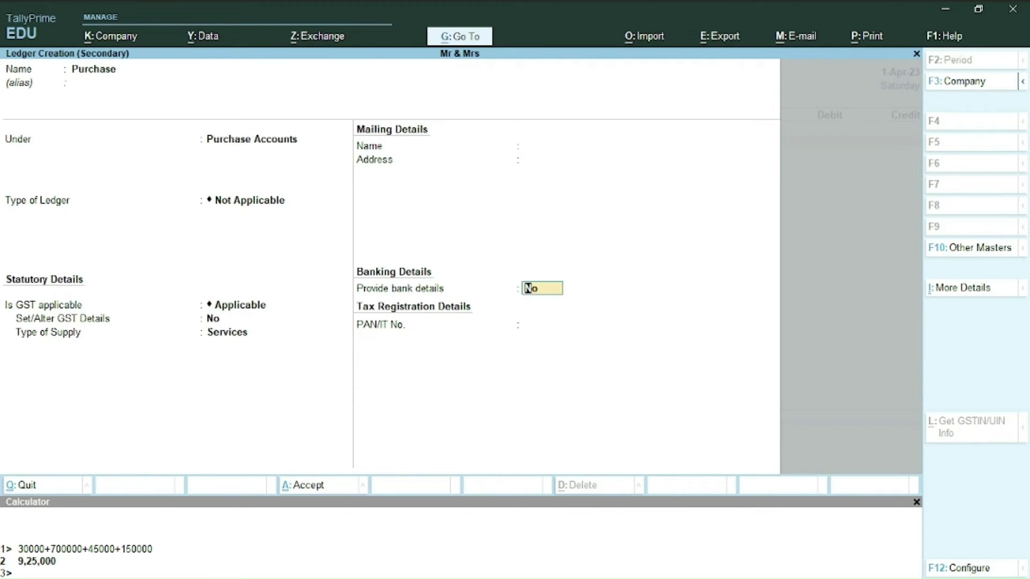
pyautogui.press('Return')
pyautogui.press('Return')
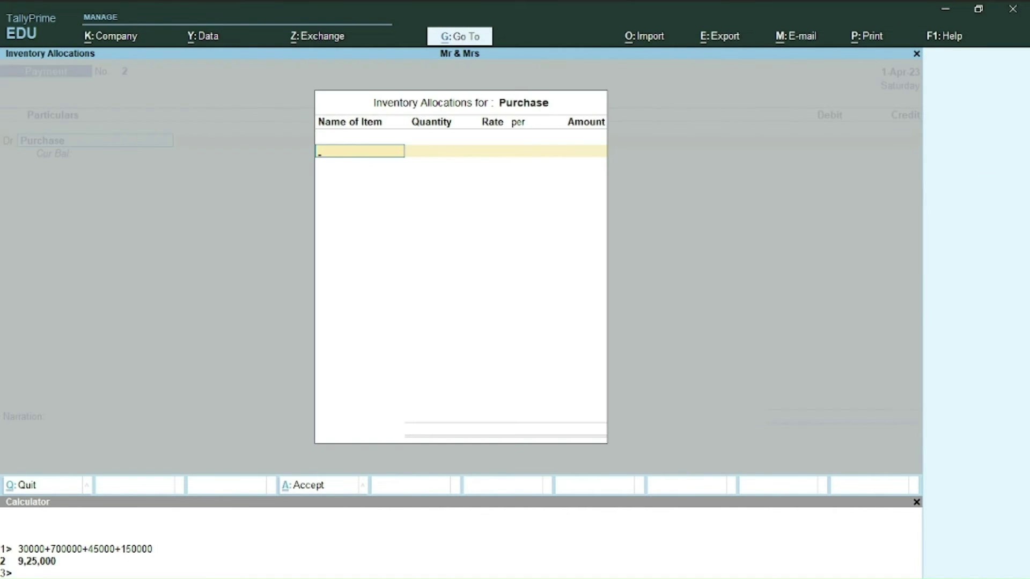
# Skip the inventory allocations and debit Purchase with 50000, as stated in the sixth transaction of the Word document.
pyautogui.press('Escape')
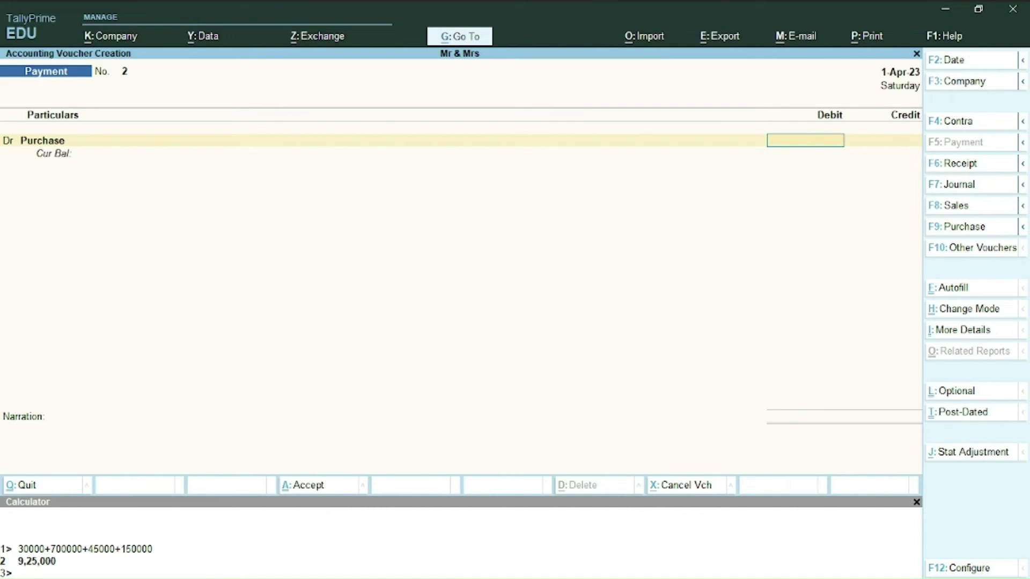
pyautogui.hotkey('alt', 'Tab')
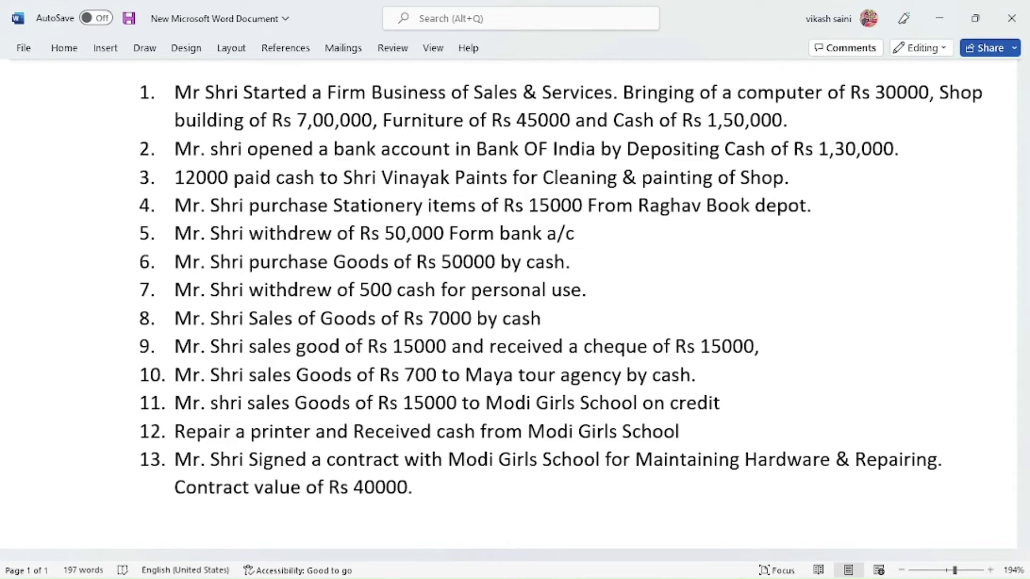
pyautogui.hotkey('alt', 'Tab')
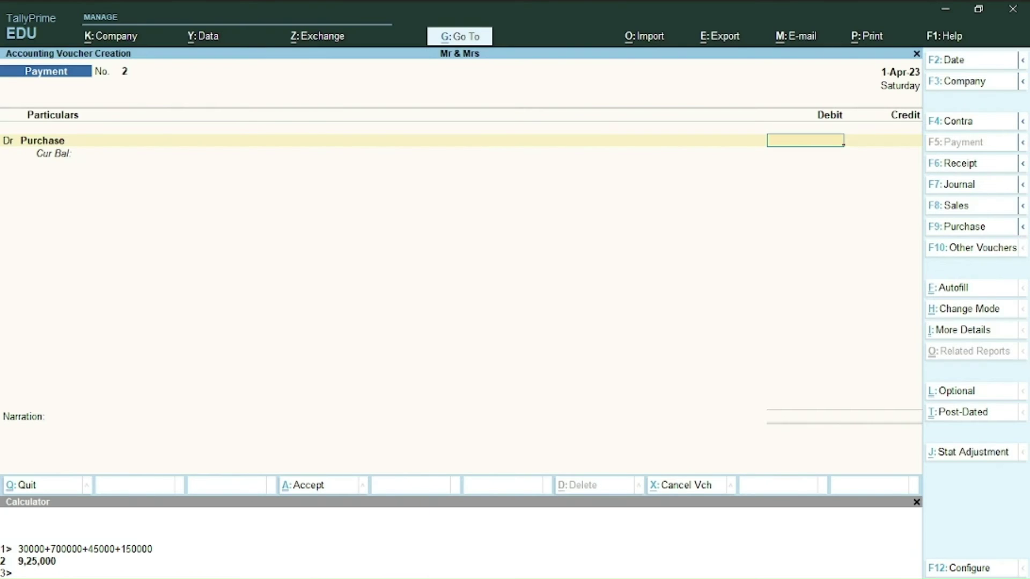
pyautogui.write('50000')
pyautogui.press('Return')
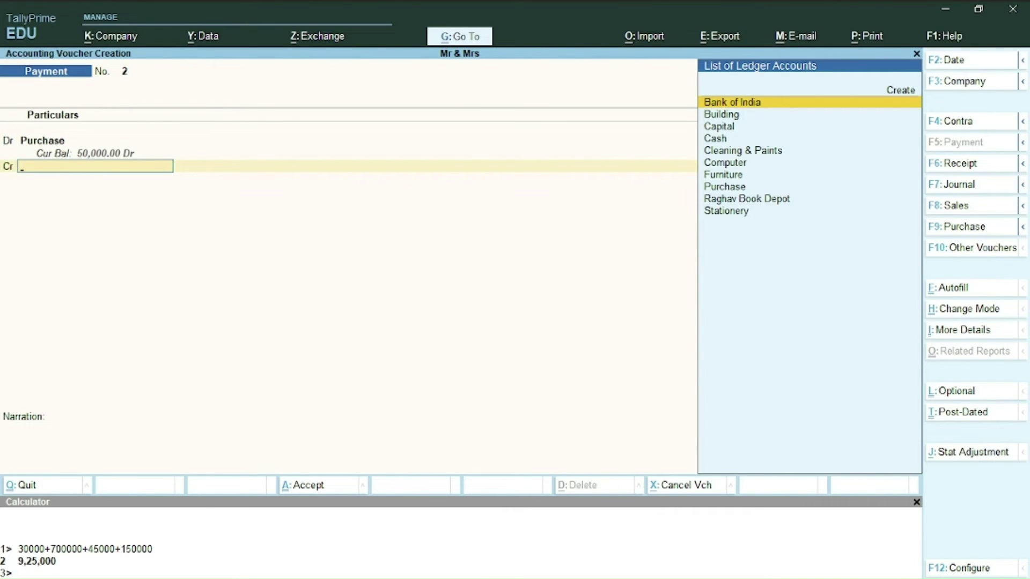
# Credit Cash with 50,000 and save the payment voucher without a narration.
pyautogui.write('Cash')
pyautogui.press('Return')
pyautogui.press('Return')
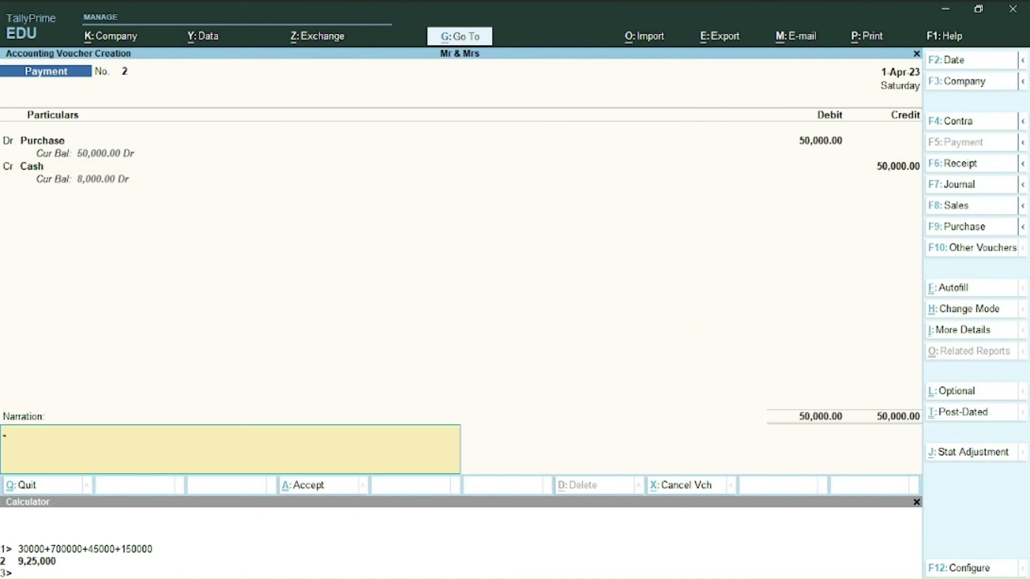
pyautogui.press('Return')
pyautogui.press('Return')
# Check the seventh transaction in the Word document and create a Drawings ledger under Capital Account from the payment voucher in TallyPrime.
pyautogui.hotkey('alt', 'Tab')
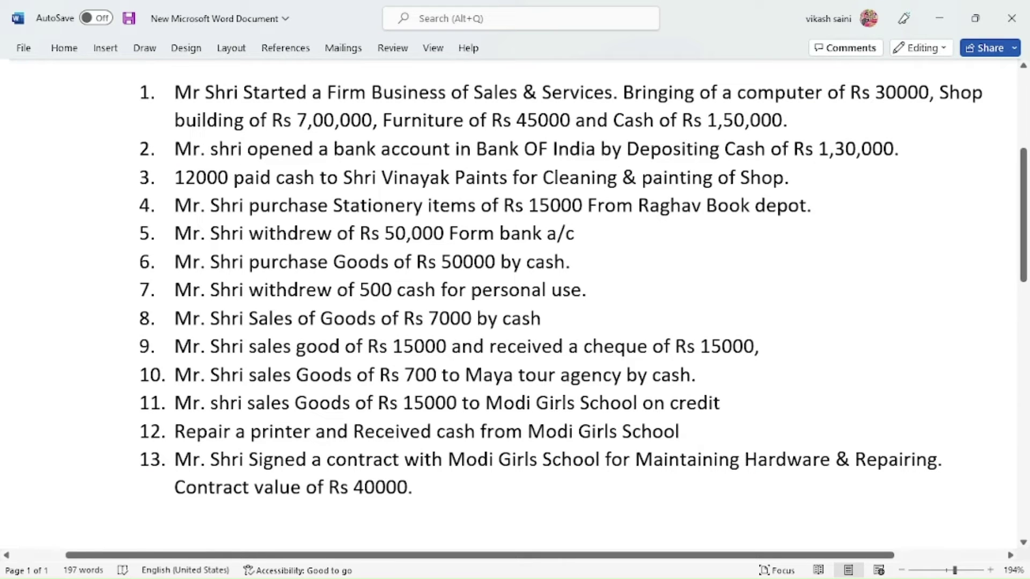
pyautogui.hotkey('alt', 'Tab')
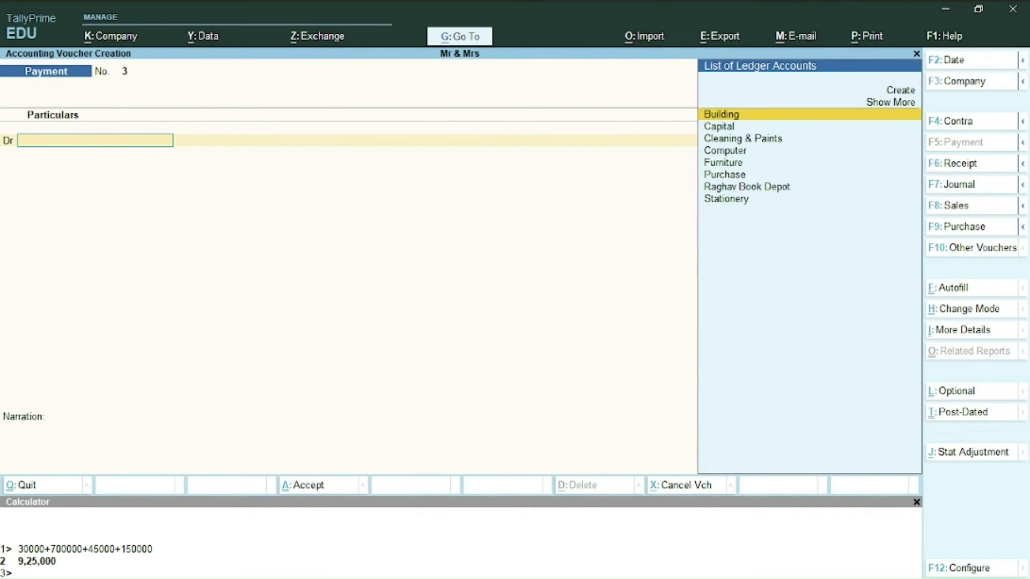
pyautogui.hotkey('alt', 'c')
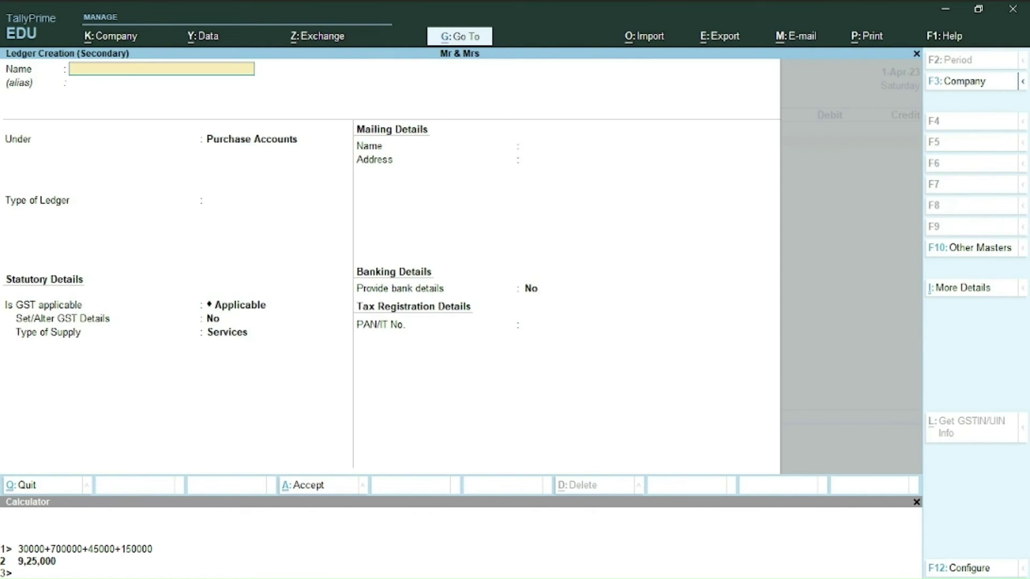
pyautogui.write('Drawings')
pyautogui.press('Return')
pyautogui.write('Cap')
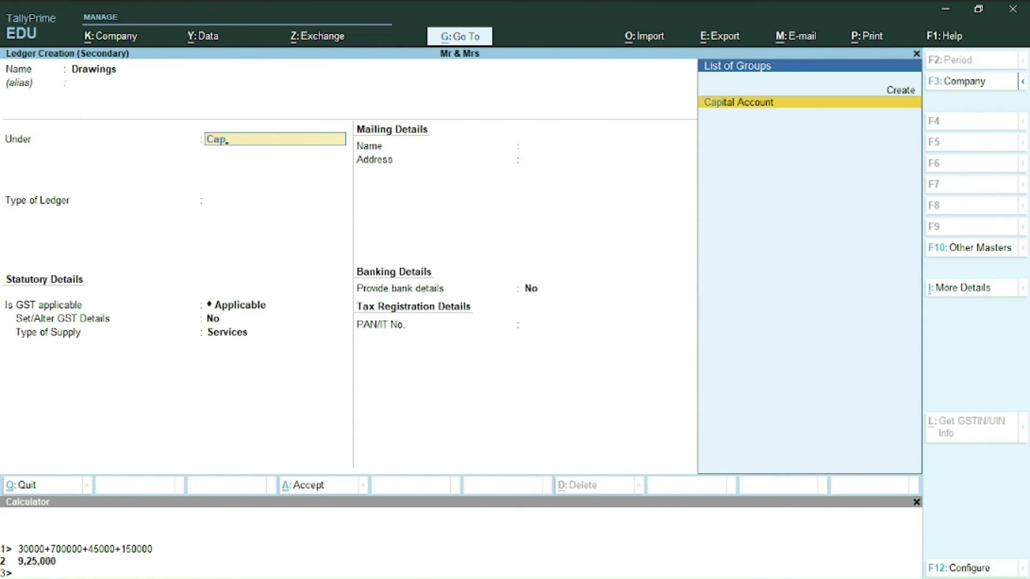
pyautogui.press('Return')
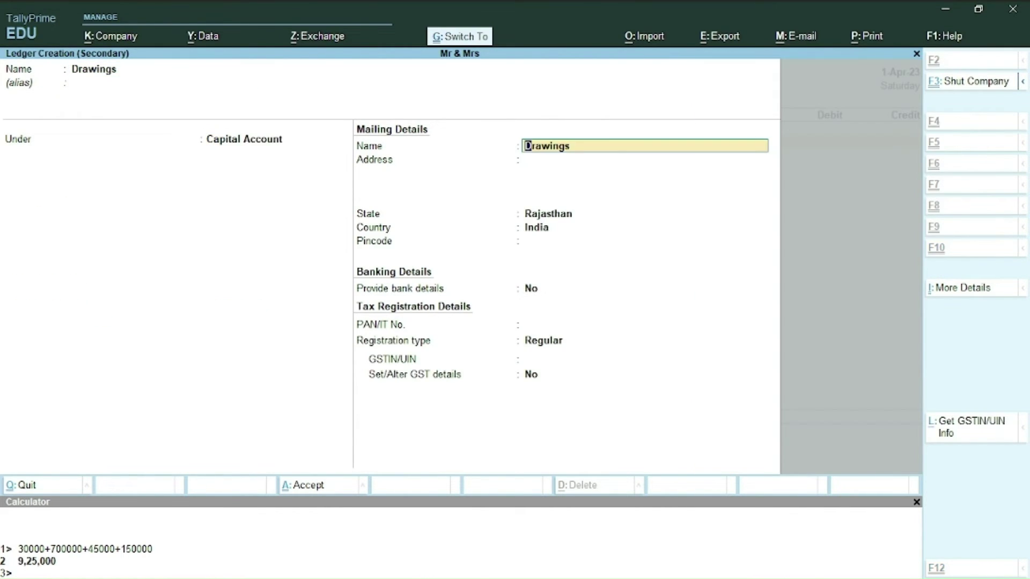
pyautogui.hotkey('ctrl', 'a')
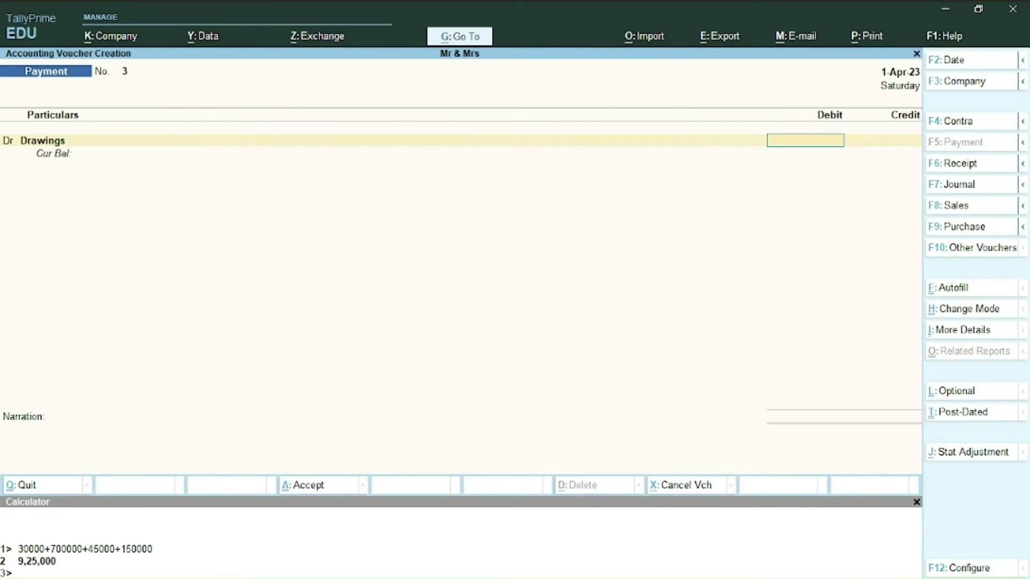
# Debit Drawings with 500 as stated in the Word document, credit Cash with 500, and save the payment voucher without a narration.
pyautogui.hotkey('alt', 'Tab')
pyautogui.hotkey('alt', 'Tab')
pyautogui.write('500')
pyautogui.press('Return')
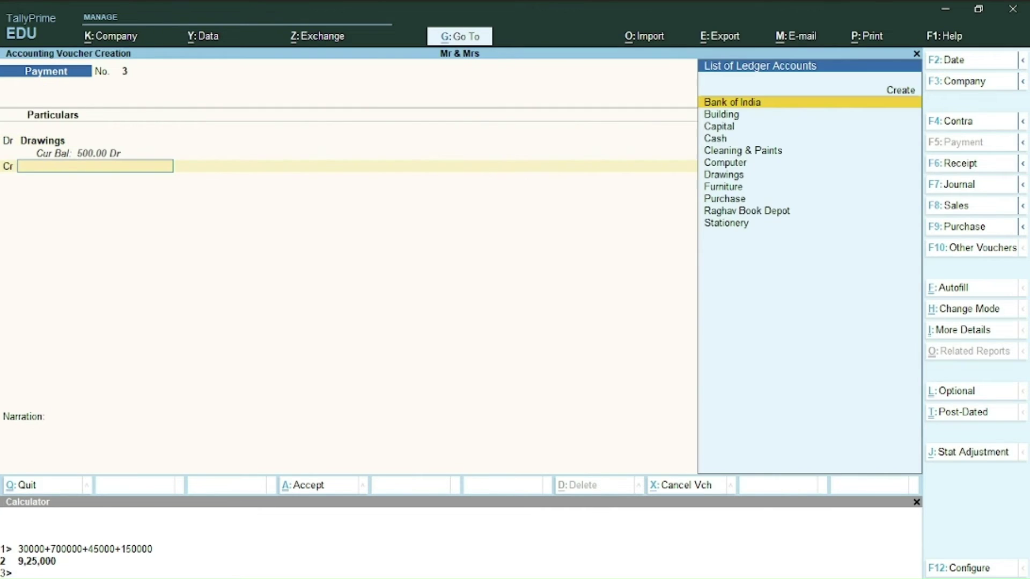
pyautogui.write('cas')
pyautogui.press('Return')
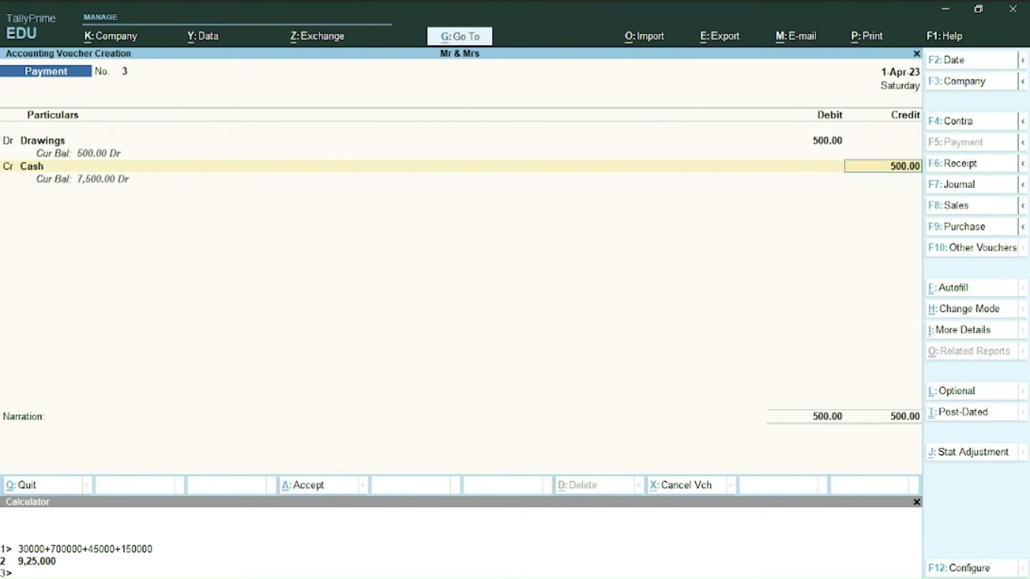
pyautogui.press('ctrl')
pyautogui.hotkey('ctrl', 'a')
# Check the eighth transaction in the Word document and change the voucher type in TallyPrime to Receipt.
pyautogui.hotkey('alt', 'Tab')
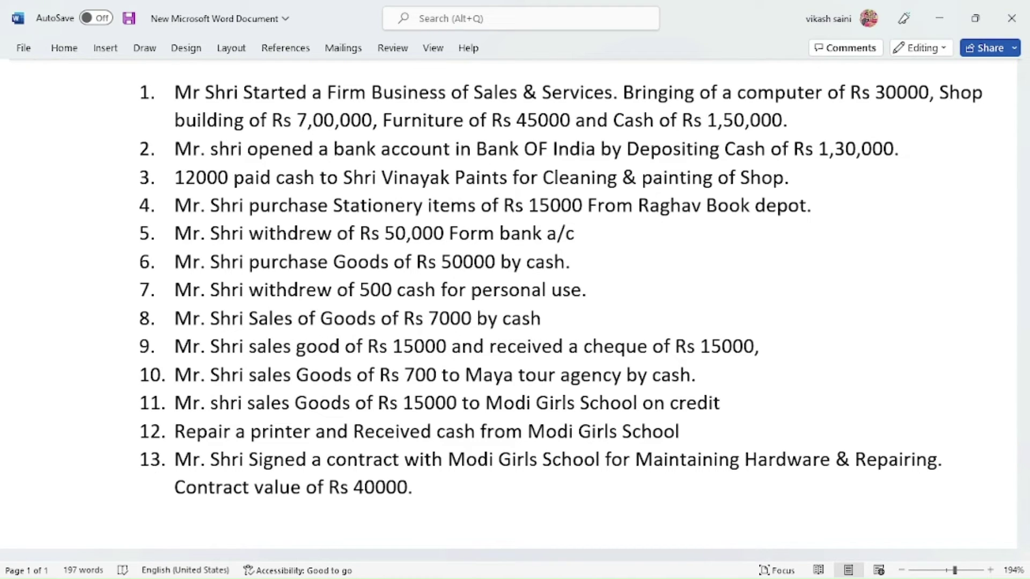
pyautogui.hotkey('alt', 'Tab')
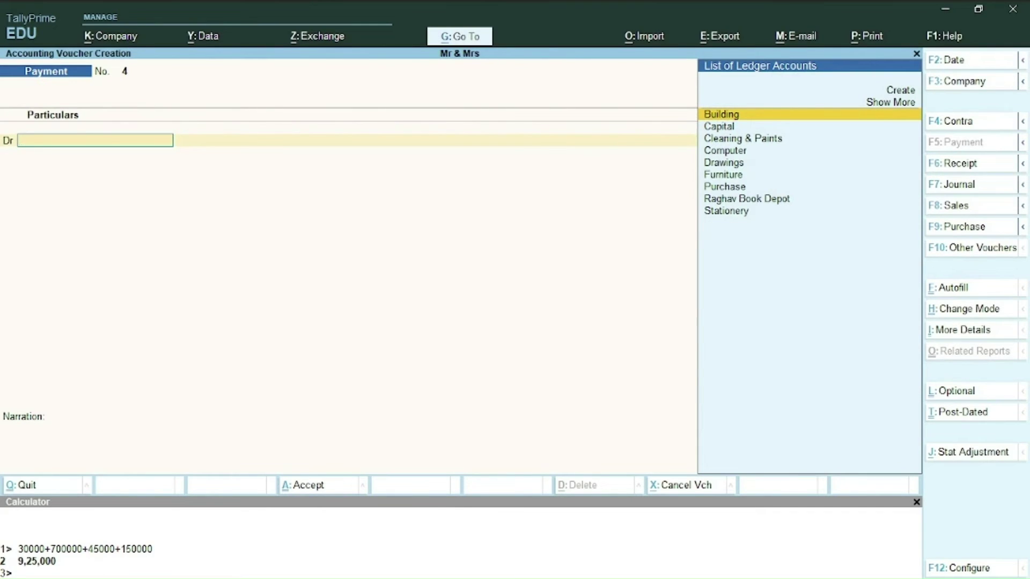
pyautogui.press('F6')
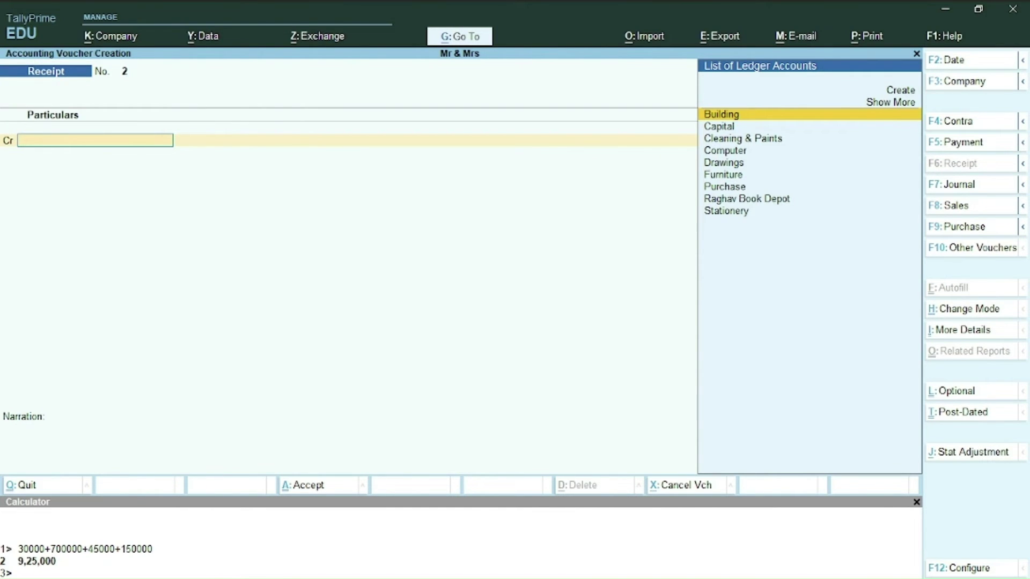
# Create a Sales ledger under Sales Accounts for the receipt voucher's credit line and skip its inventory allocations.
pyautogui.hotkey('alt', 'c')
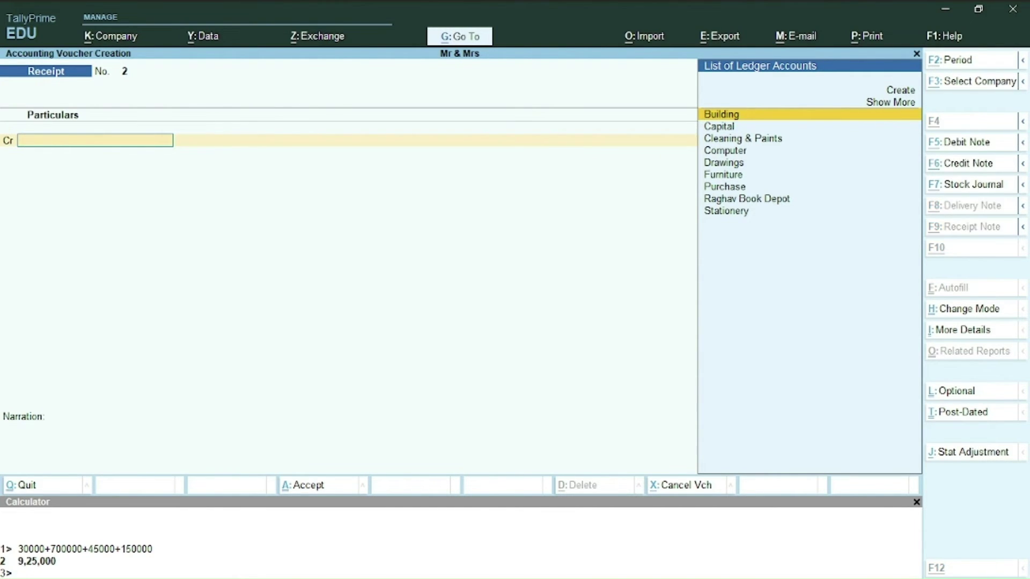
pyautogui.write('Sales')
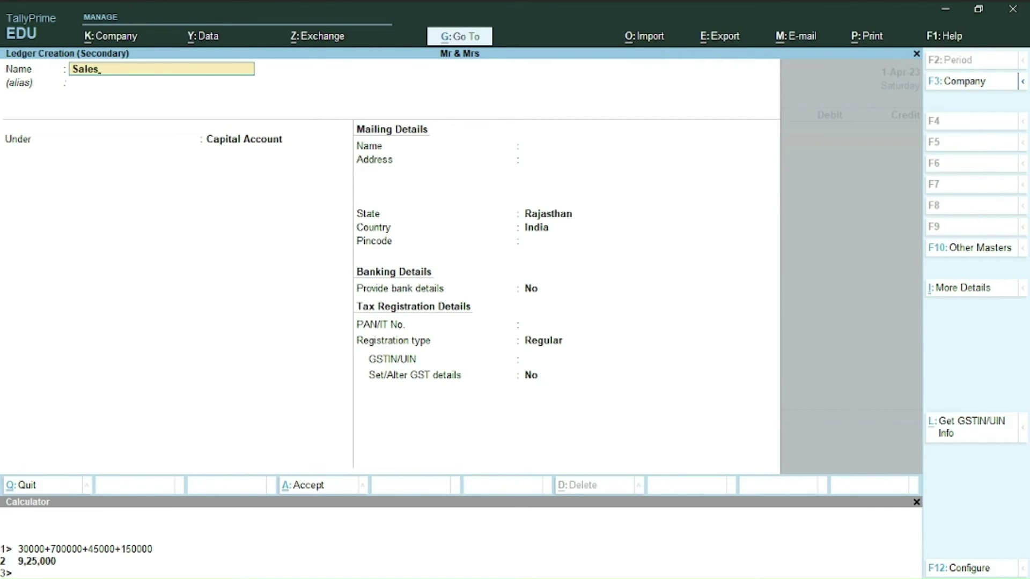
pyautogui.press('Return')
pyautogui.press('Return')
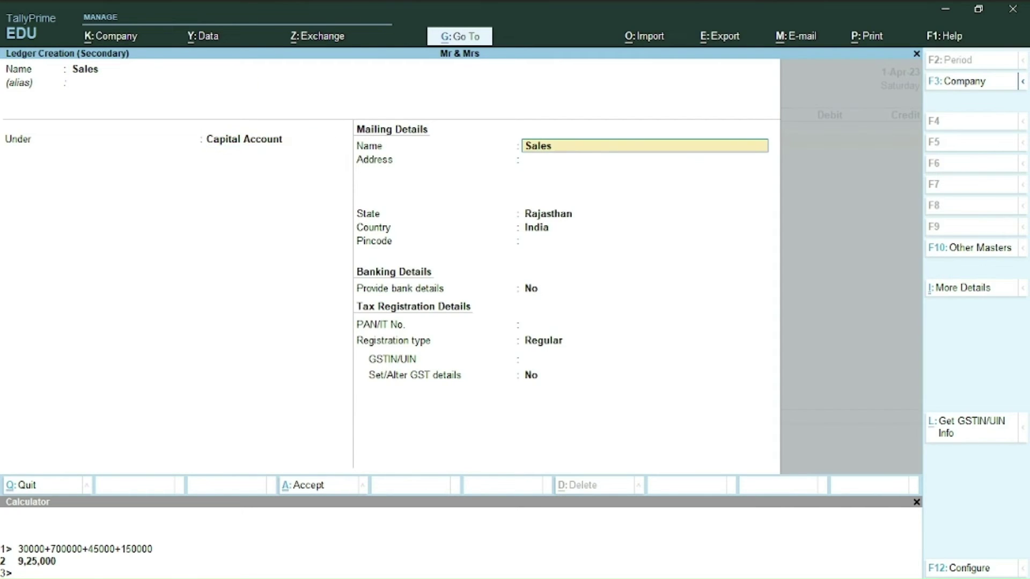
pyautogui.press('BackSpace')
pyautogui.write('Sale')
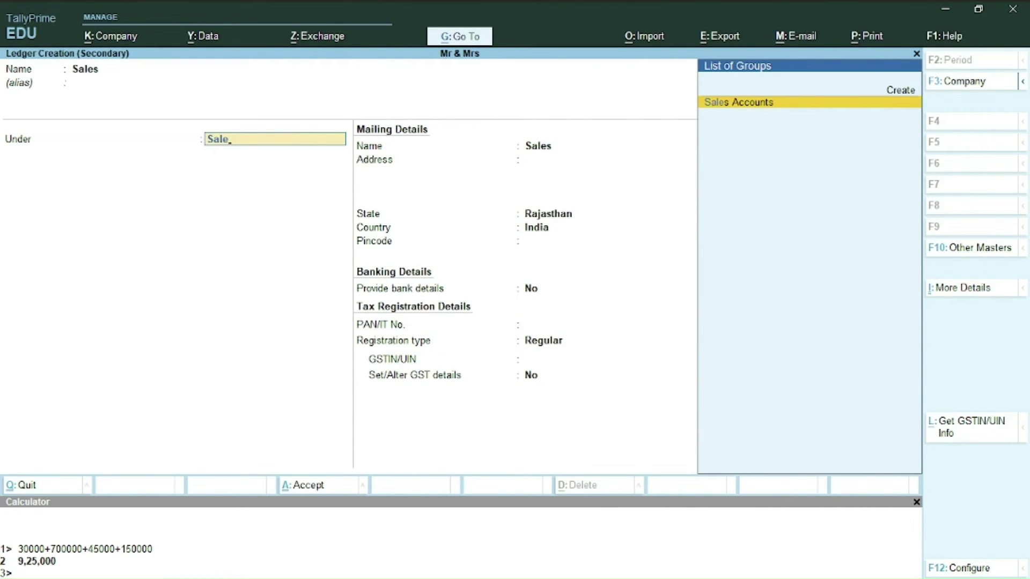
pyautogui.press('Return')
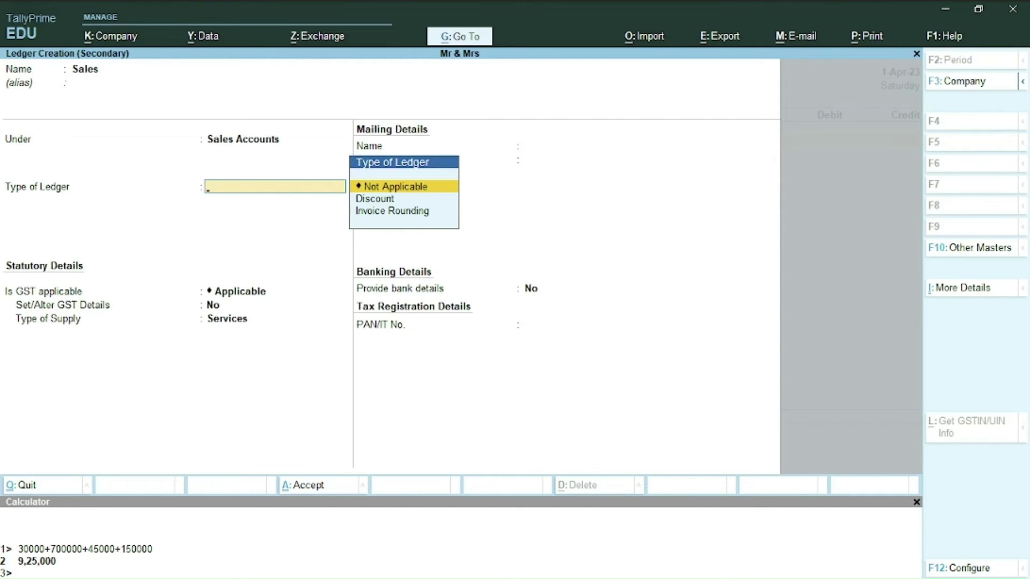
pyautogui.hotkey('ctrl', 'a')
pyautogui.press('Return')
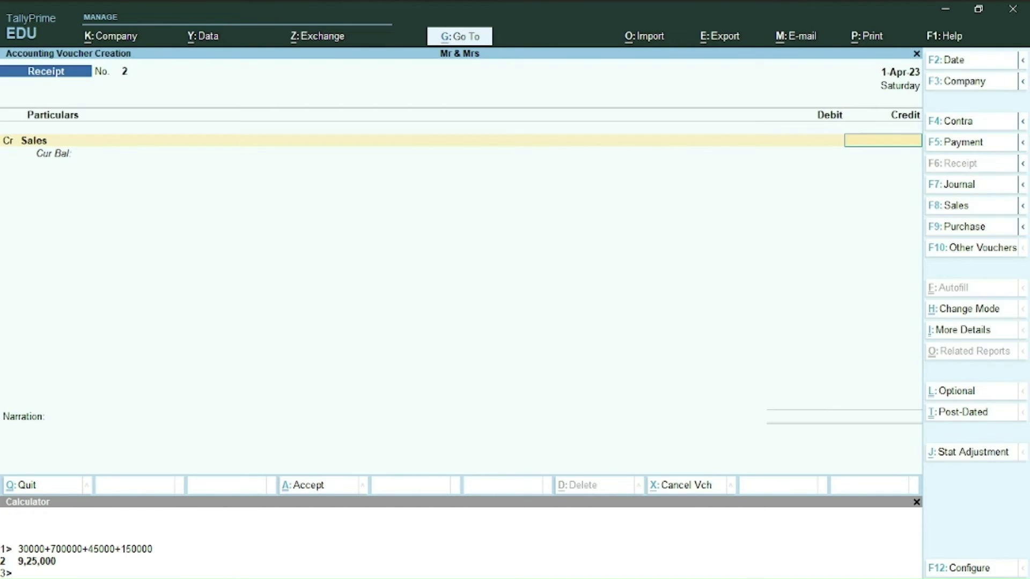
# Credit Sales with 7000, as stated in the eighth transaction of the Word document.
pyautogui.hotkey('alt', 'Tab')
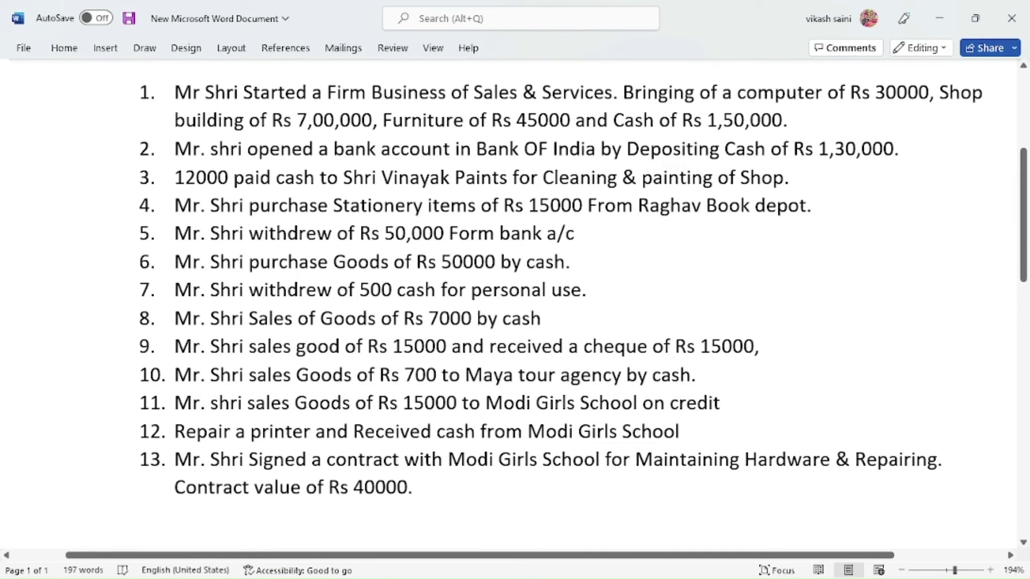
pyautogui.hotkey('alt', 'Tab')
pyautogui.write('7000')
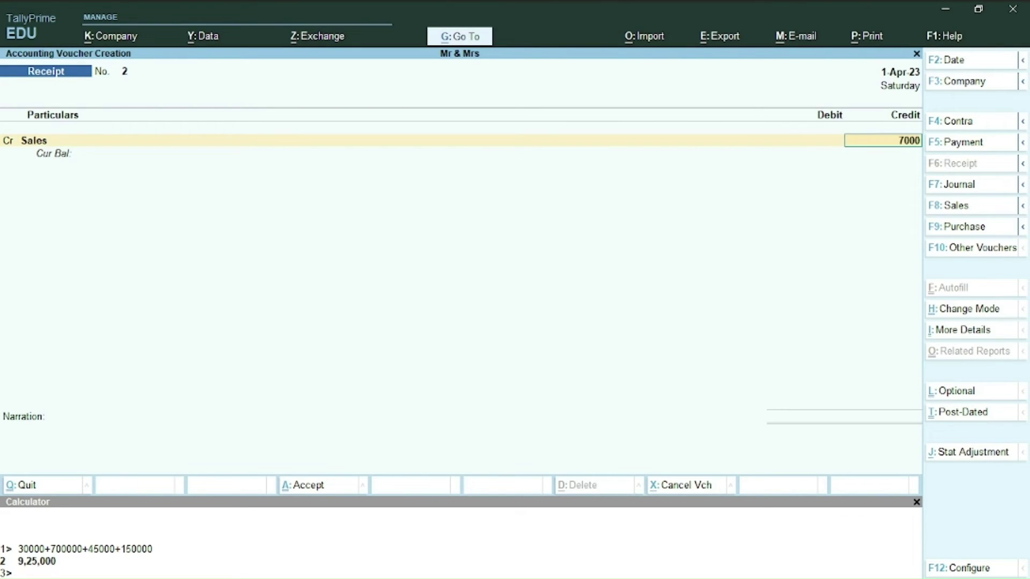
pyautogui.press('Return')
pyautogui.press('Return')
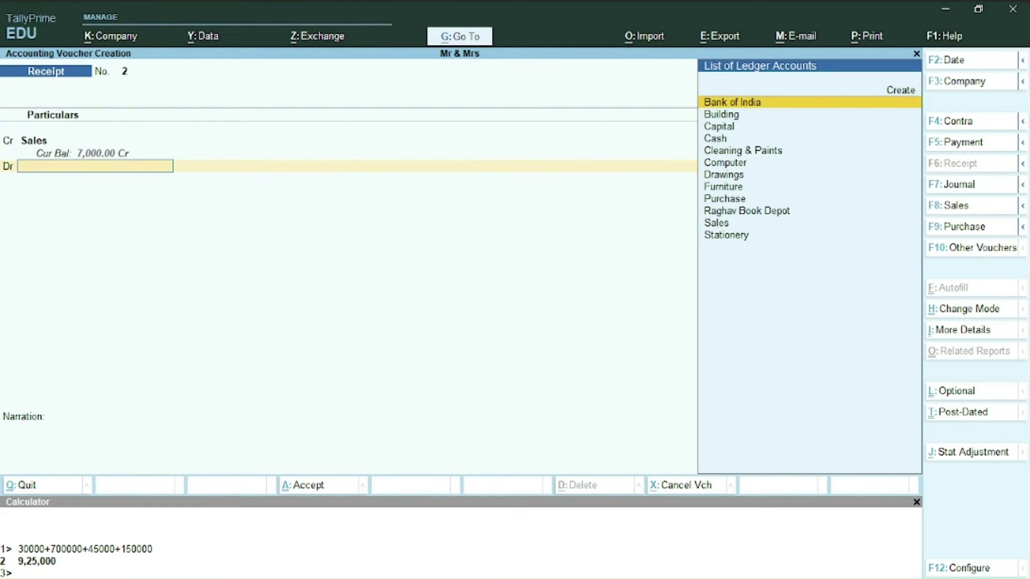
# Check the payment mode in the Word document, debit Cash with 7,000, and save the receipt voucher without a narration.
pyautogui.hotkey('alt', 'Tab')
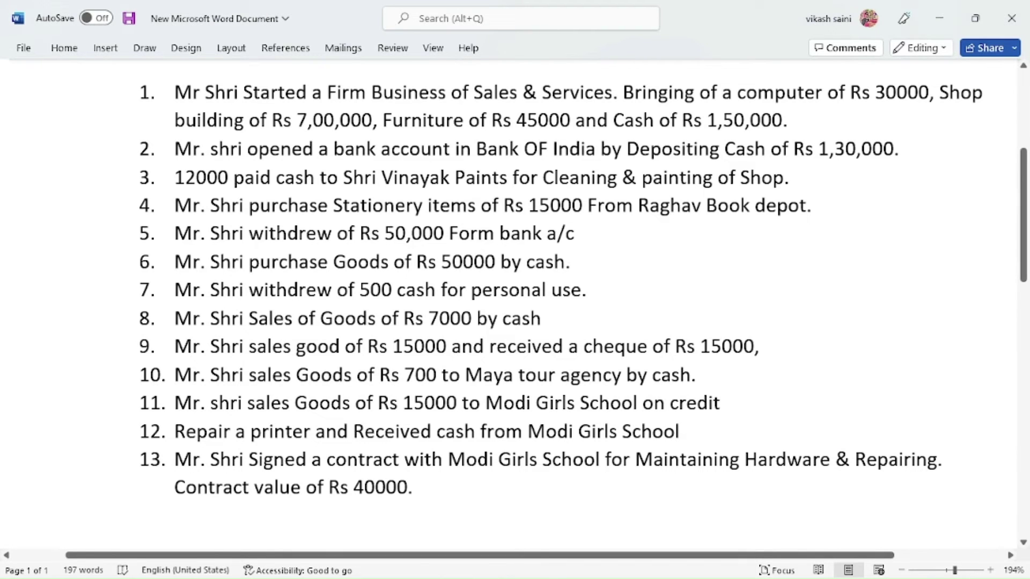
pyautogui.hotkey('alt', 'Tab')
pyautogui.write('Cash')
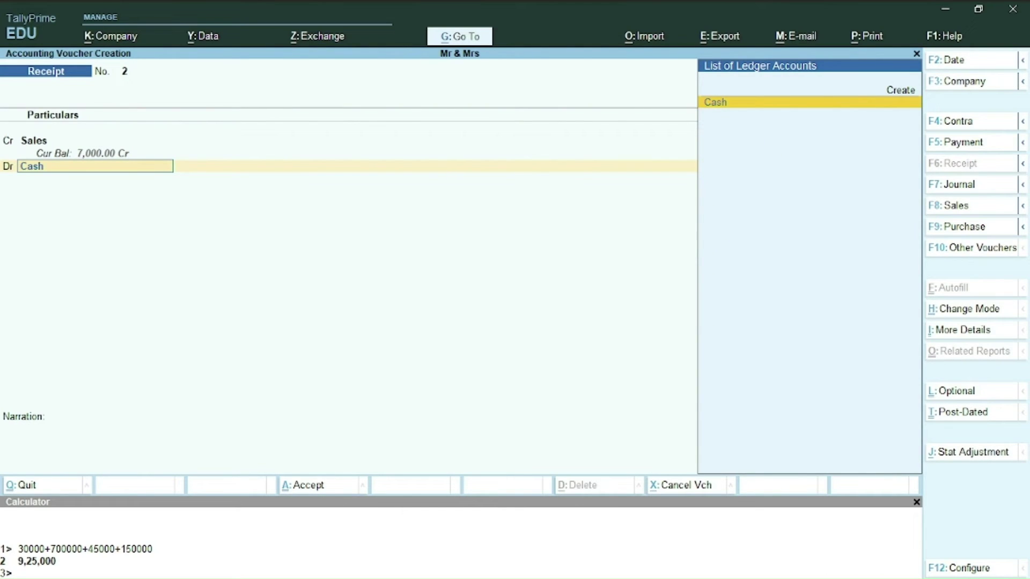
pyautogui.press('Return')
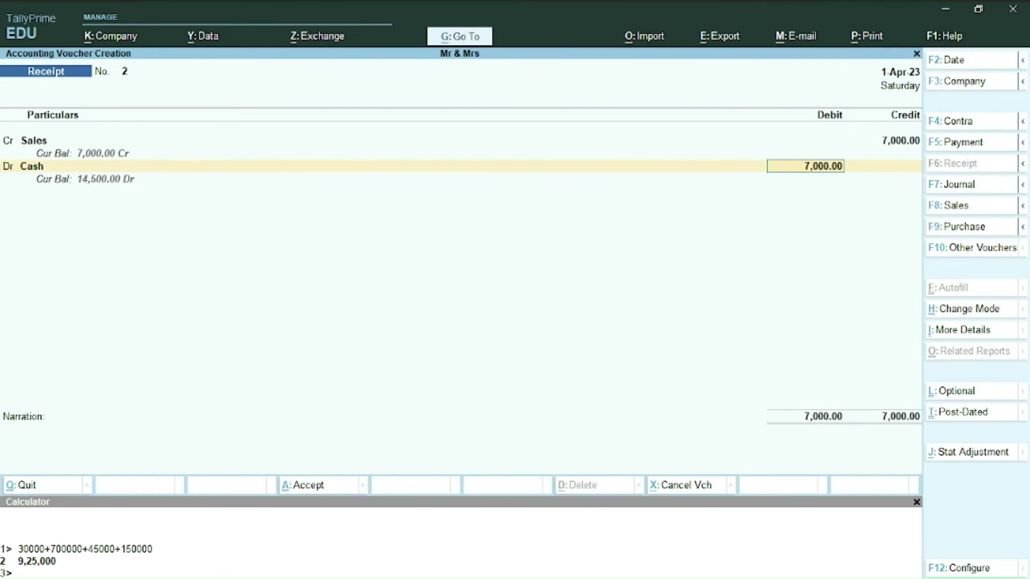
pyautogui.press('Return')
pyautogui.press('Return')
# Check the ninth transaction in the Word document and credit Sales with 15,000 in a new receipt voucher, skipping the inventory allocations.
pyautogui.hotkey('alt', 'Tab')
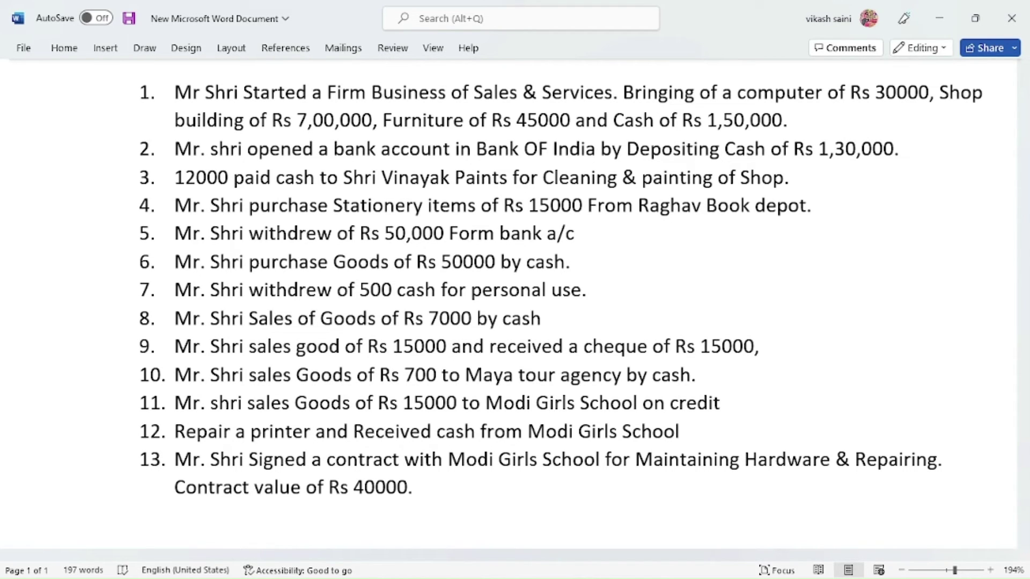
pyautogui.hotkey('alt', 'Tab')
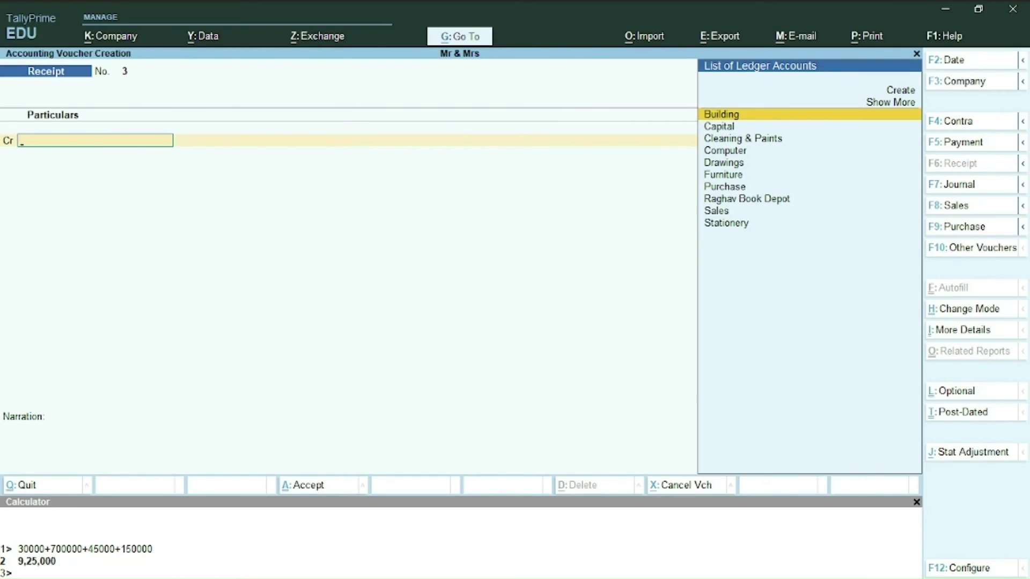
pyautogui.write('Sal')
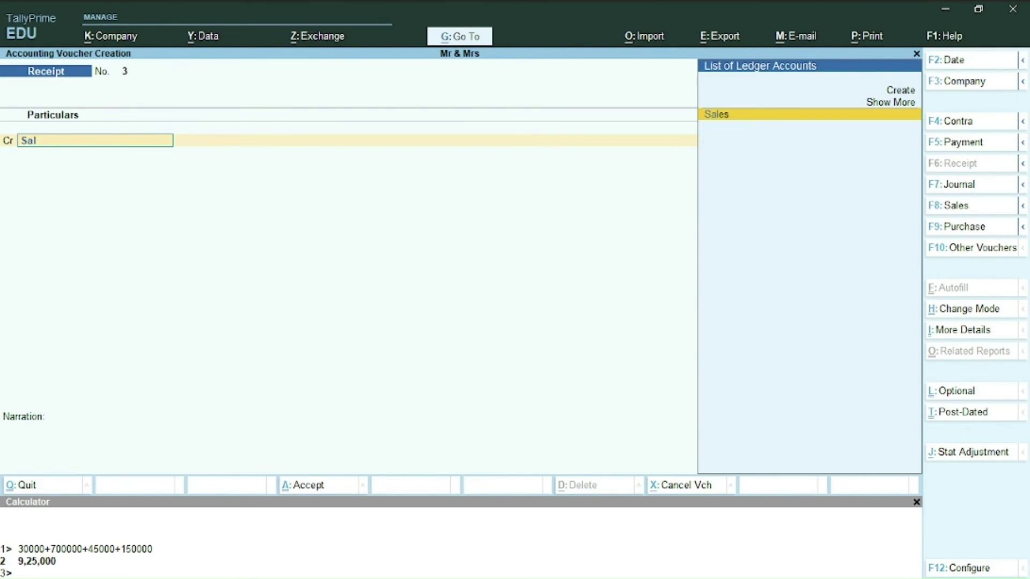
pyautogui.press('Return')
pyautogui.press('Return')
pyautogui.write('1')
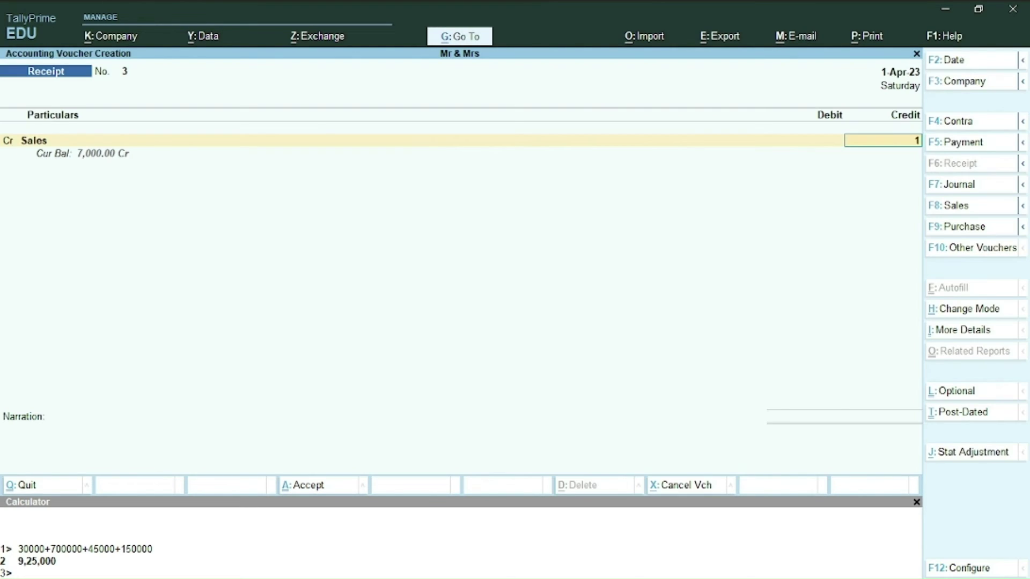
pyautogui.write('5,000')
pyautogui.press('Return')
pyautogui.press('Return')
# Debit Bank of India with 15,000 for the cheque received and save the receipt voucher.
pyautogui.write('Ban')
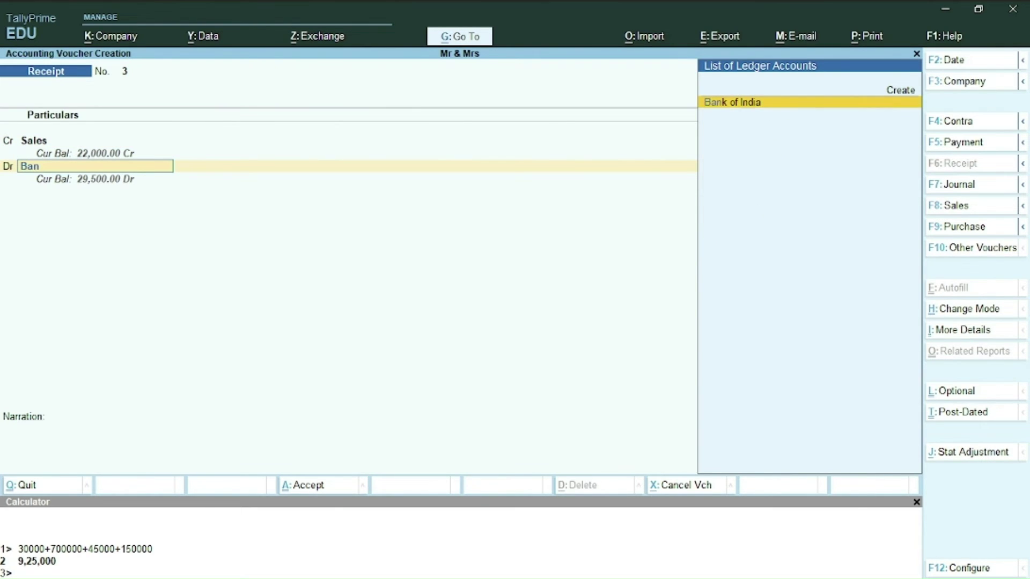
pyautogui.press('Return')
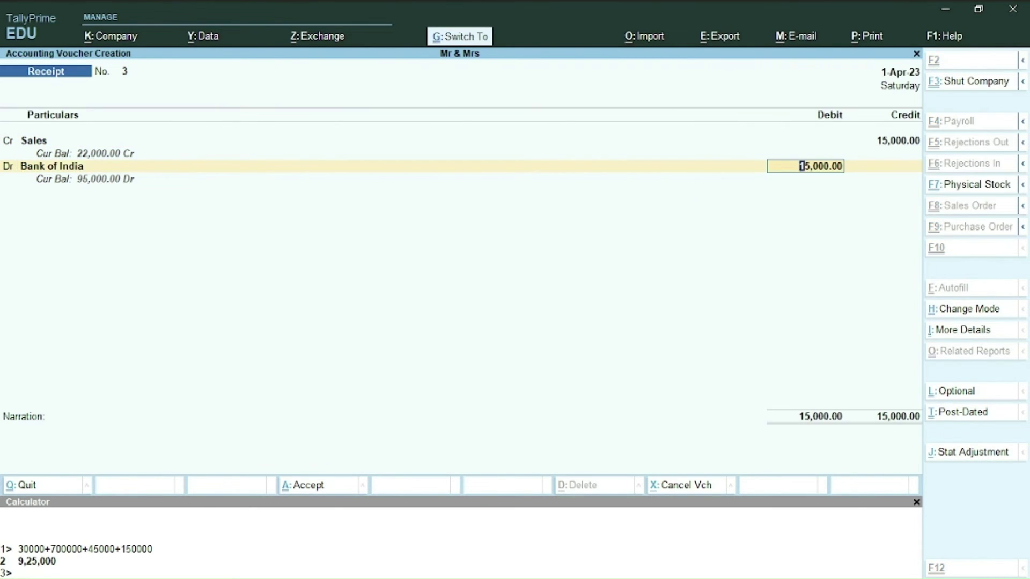
pyautogui.hotkey('ctrl', 'a')
# Check the tenth transaction in the Word document and credit Sales with 700 in a new receipt voucher, skipping the inventory allocations.
pyautogui.hotkey('alt', 'Tab')
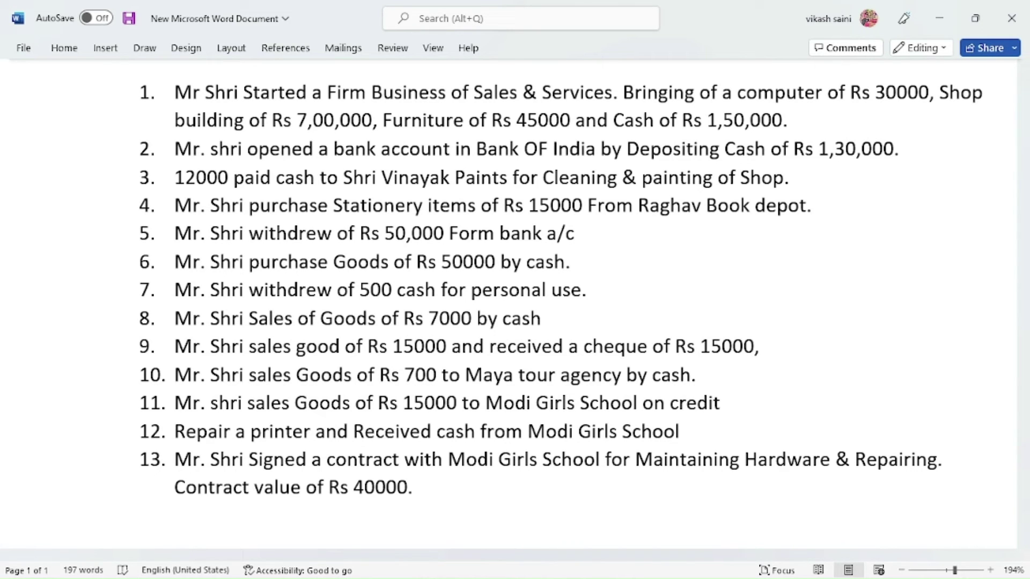
pyautogui.hotkey('alt', 'Tab')
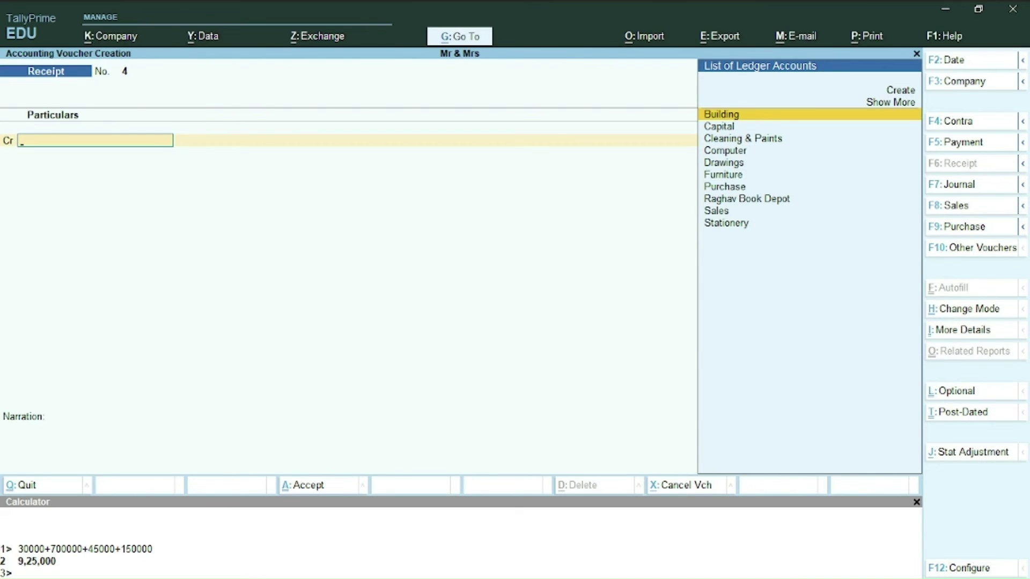
pyautogui.write('Sa')
pyautogui.press('Return')
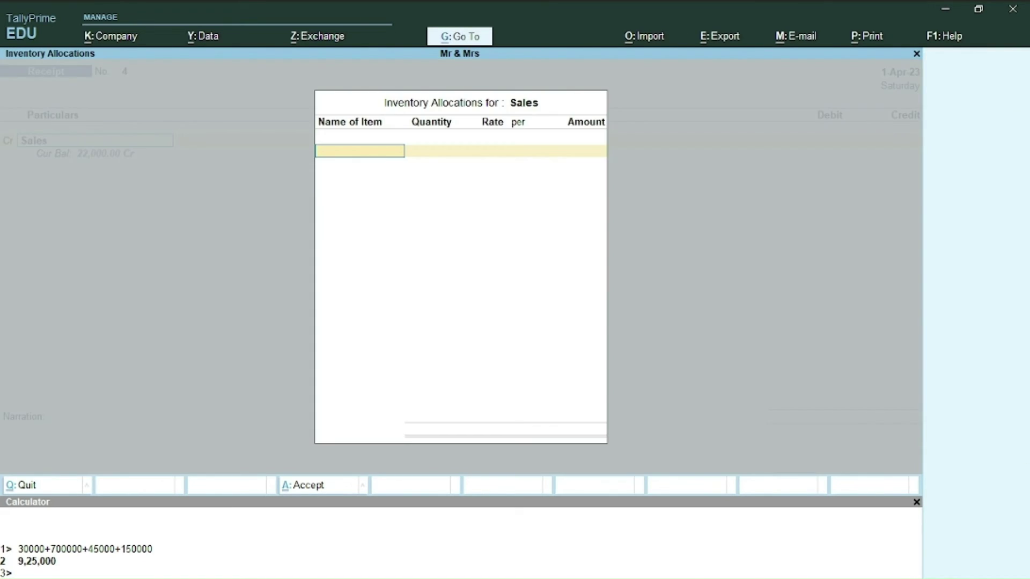
pyautogui.press('Return')
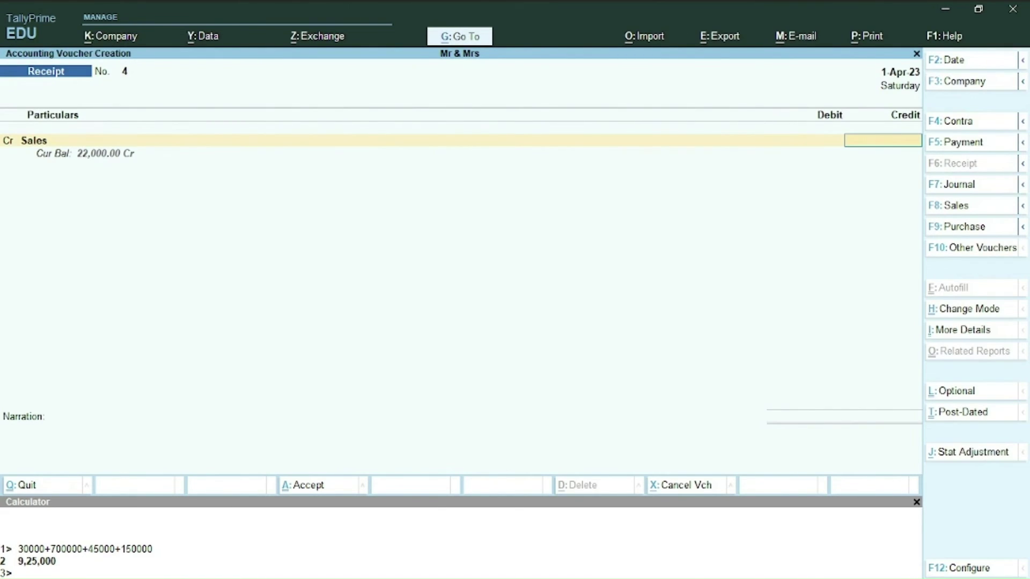
pyautogui.write('700')
pyautogui.press('Return')
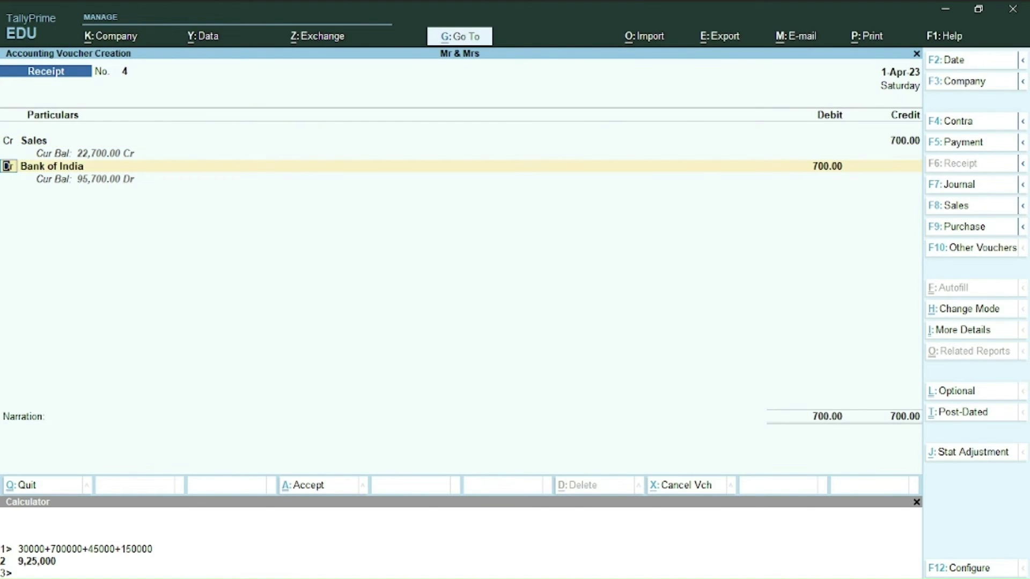
# Change the debit ledger of the 700 receipt voucher to Cash and save the voucher without a narration.
pyautogui.press('Return')
pyautogui.write('C')
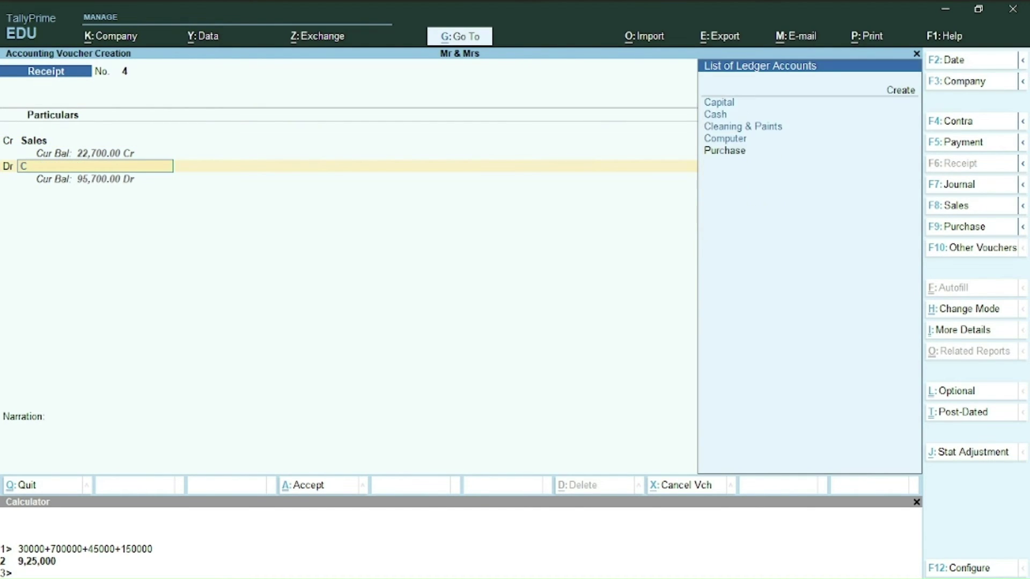
pyautogui.write('ash')
pyautogui.press('Return')
pyautogui.press('Return')
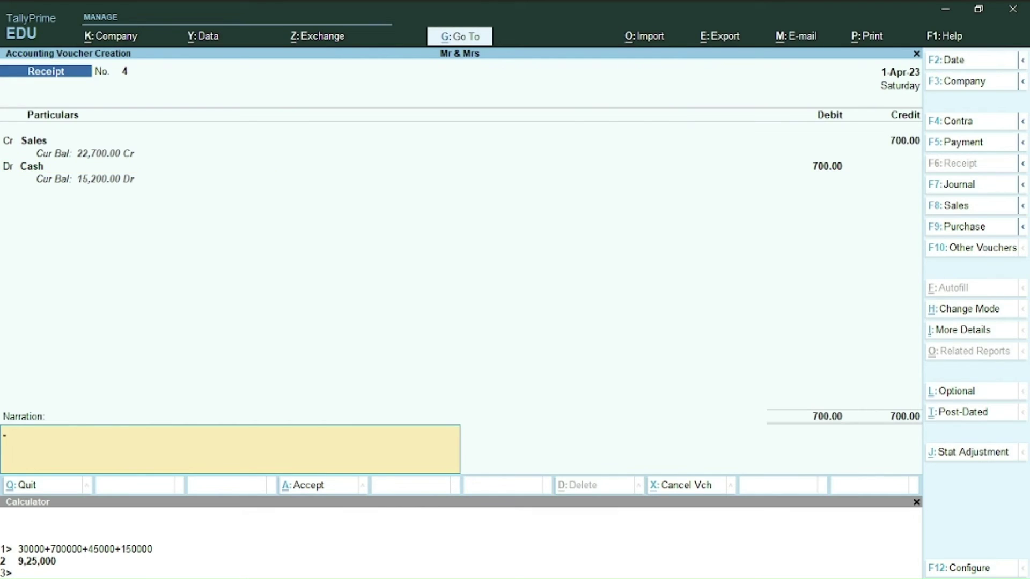
pyautogui.hotkey('ctrl', 'a')
# Check the eleventh transaction in the Word document and start a new journal voucher in TallyPrime for the credit sale.
pyautogui.hotkey('alt', 'Tab')
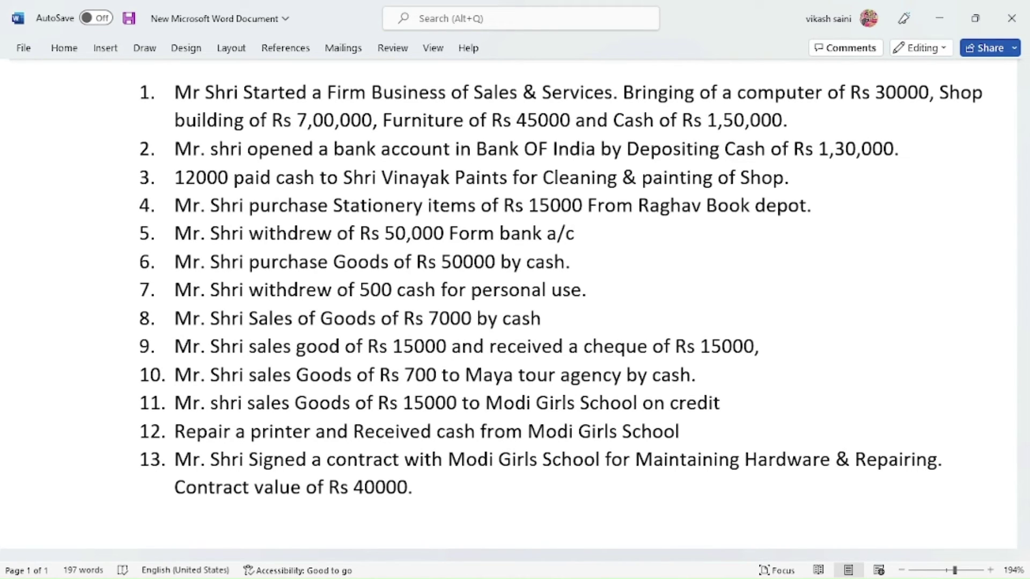
pyautogui.press('alt')
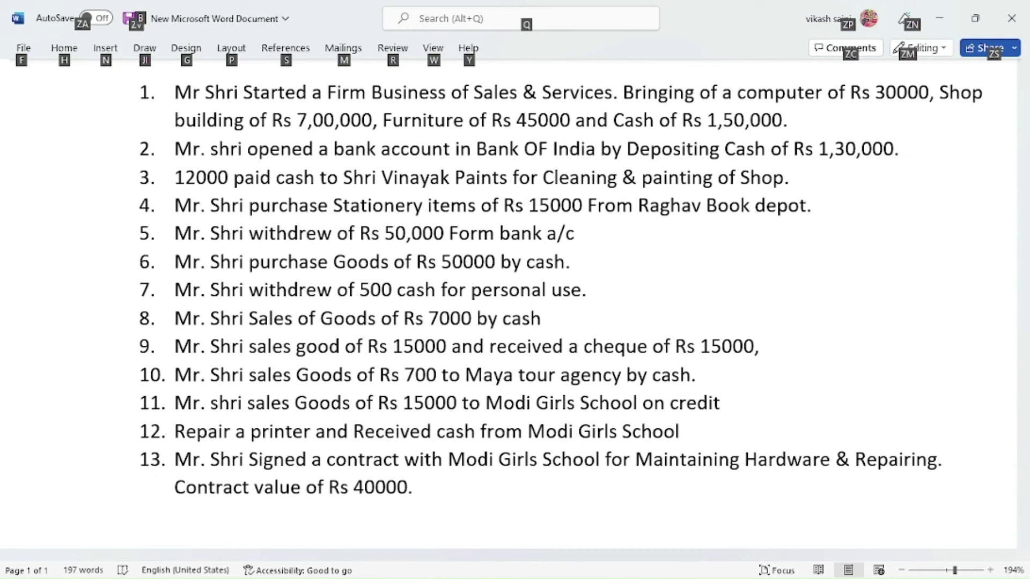
pyautogui.hotkey('alt', 'Tab')
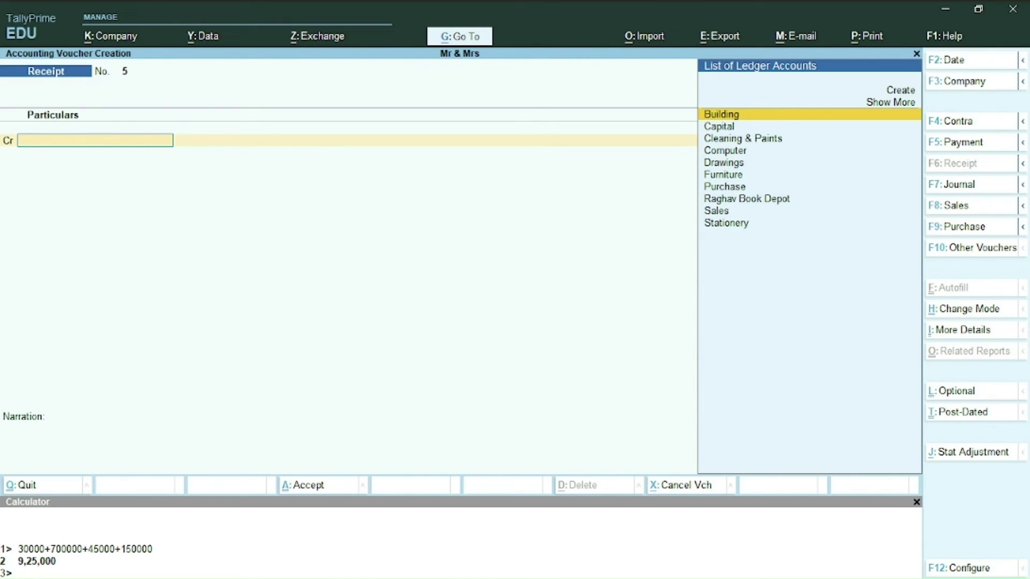
pyautogui.press('F7')
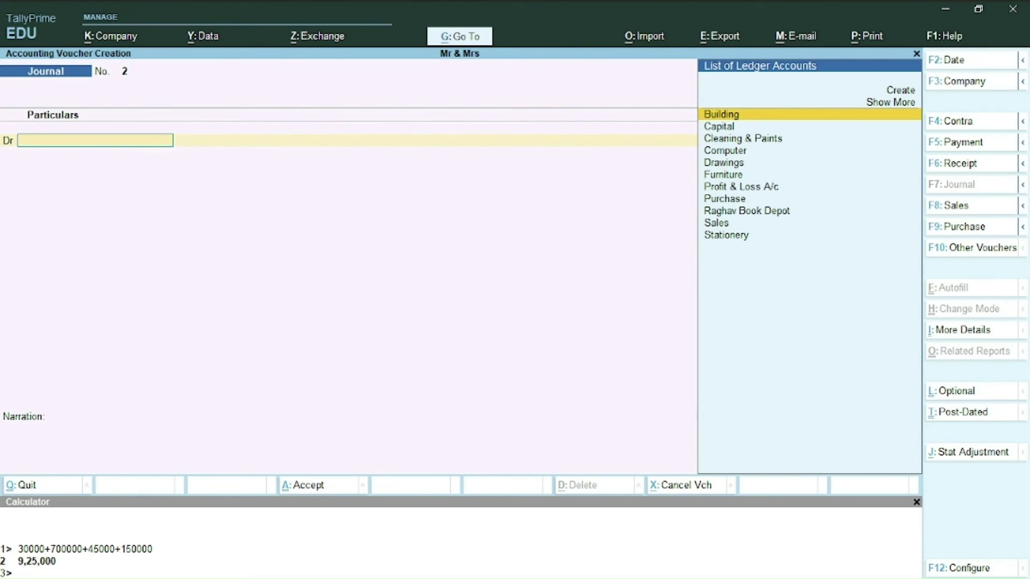
pyautogui.hotkey('alt', 'Tab')
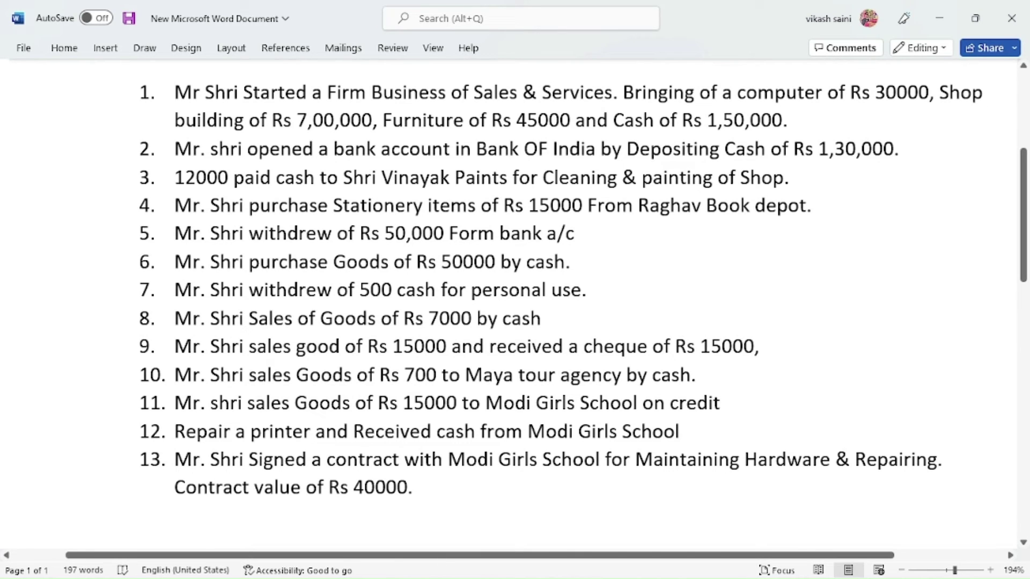
pyautogui.hotkey('alt', 'Tab')
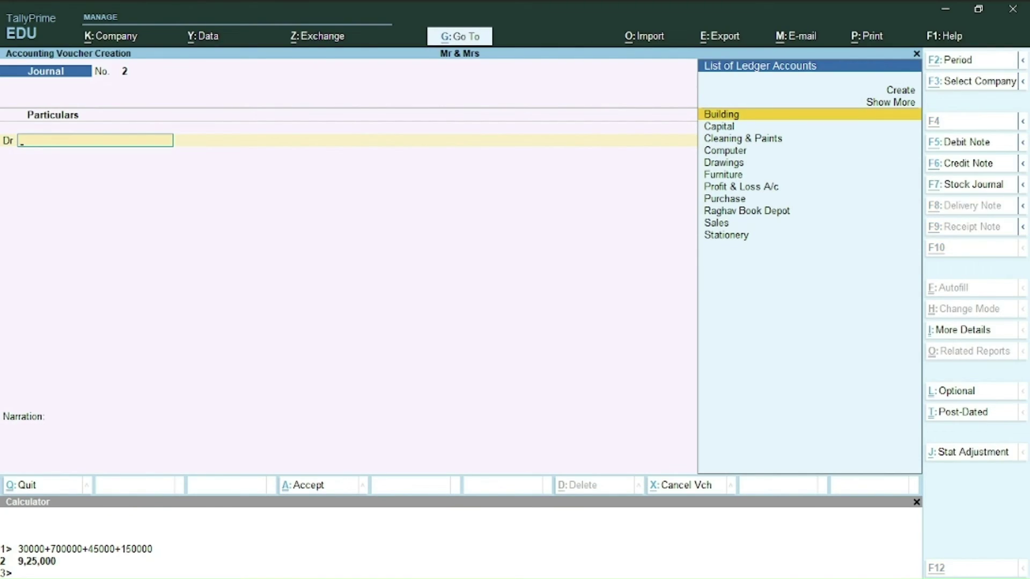
# Create the debit ledger "Modi Girls Schoool" under Sundry Debtors from within the journal voucher, keeping the remaining defaults.
pyautogui.hotkey('alt', 'c')
pyautogui.write('Modi')
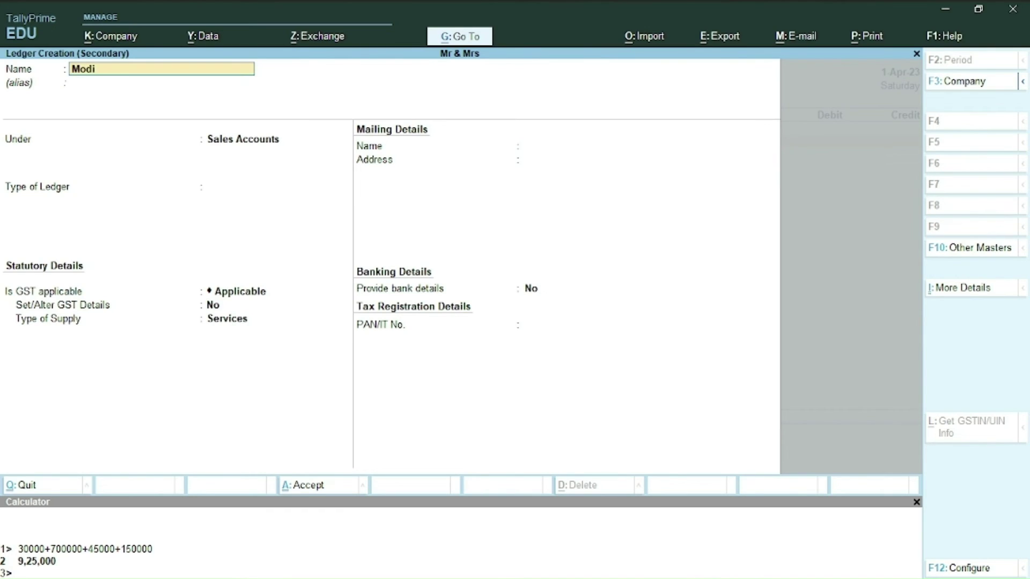
pyautogui.write(' Girls Schoool')
pyautogui.press('Return')
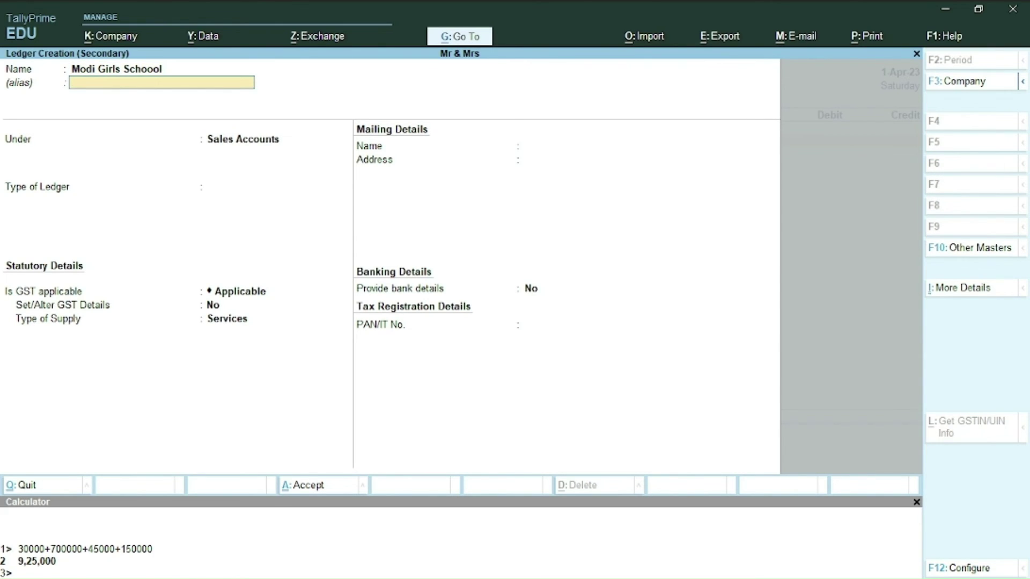
pyautogui.press('Return')
pyautogui.write('Su')
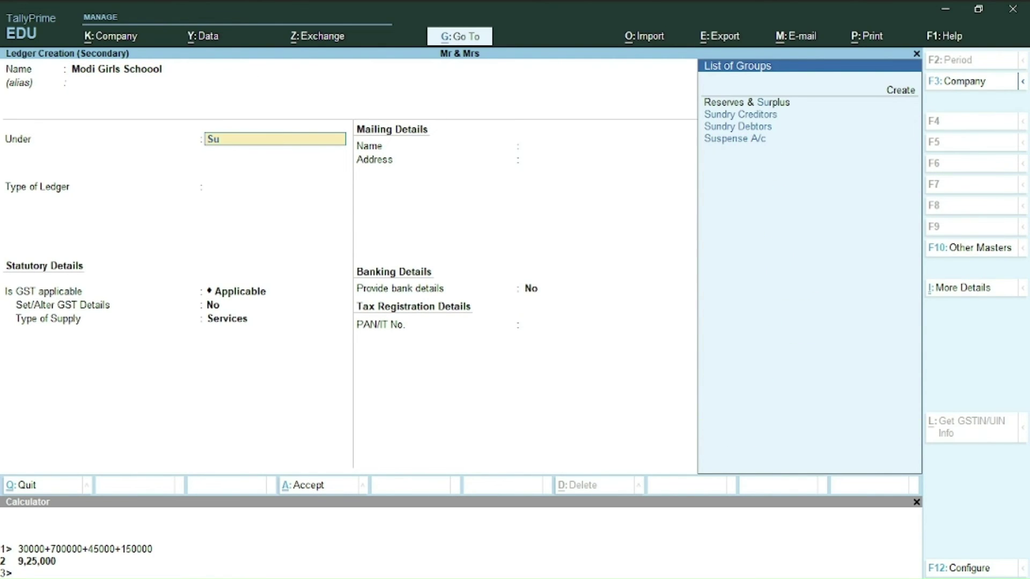
pyautogui.press('Down')
pyautogui.press('Down')
pyautogui.press('Return')
pyautogui.press('Return')
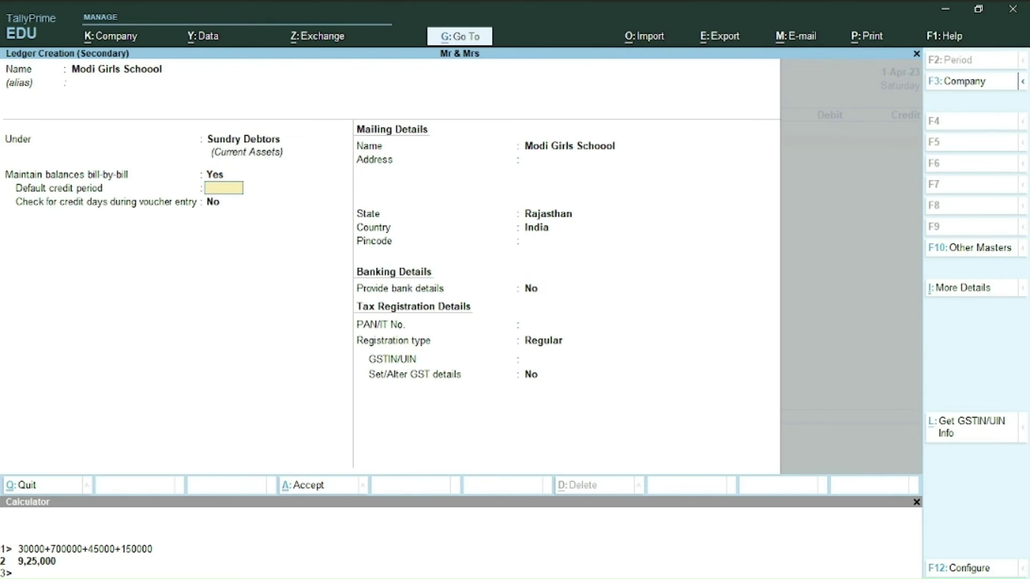
pyautogui.press('ctrl')
pyautogui.hotkey('ctrl', 'a')
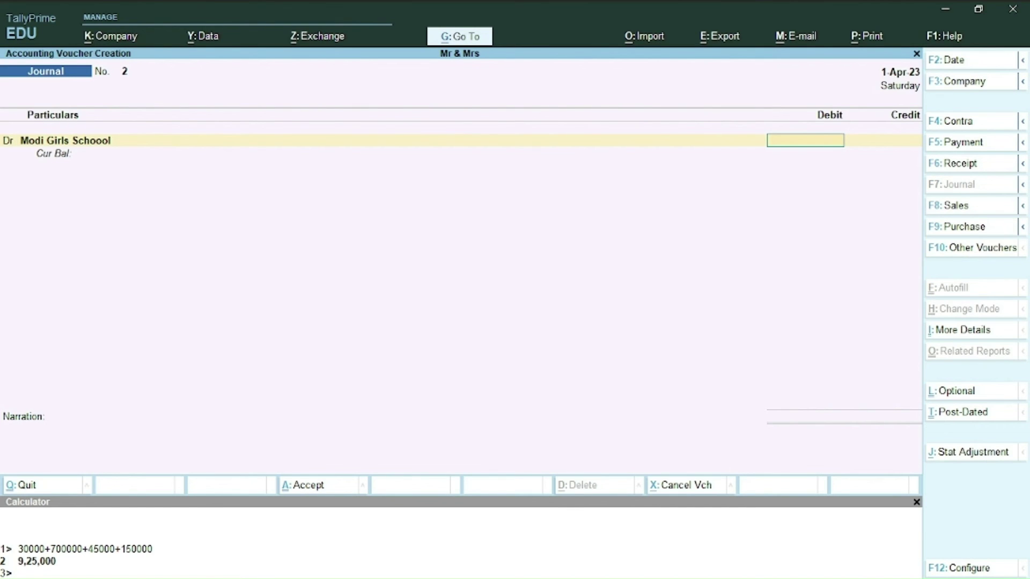
# Check the sale amount in the Word document and debit the school's ledger with 15,000 as an On Account reference.
pyautogui.hotkey('alt', 'Tab')
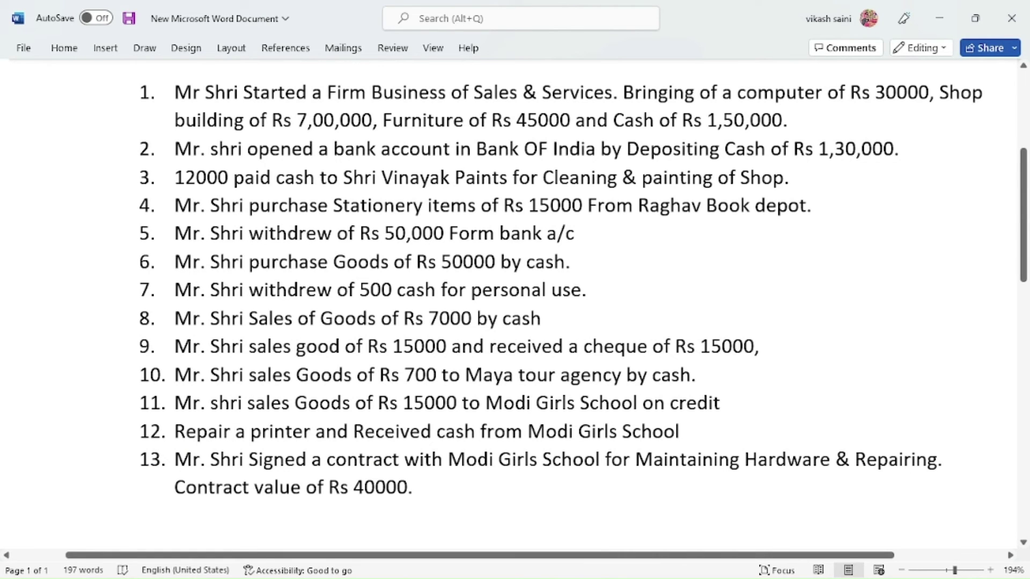
pyautogui.press('alt')
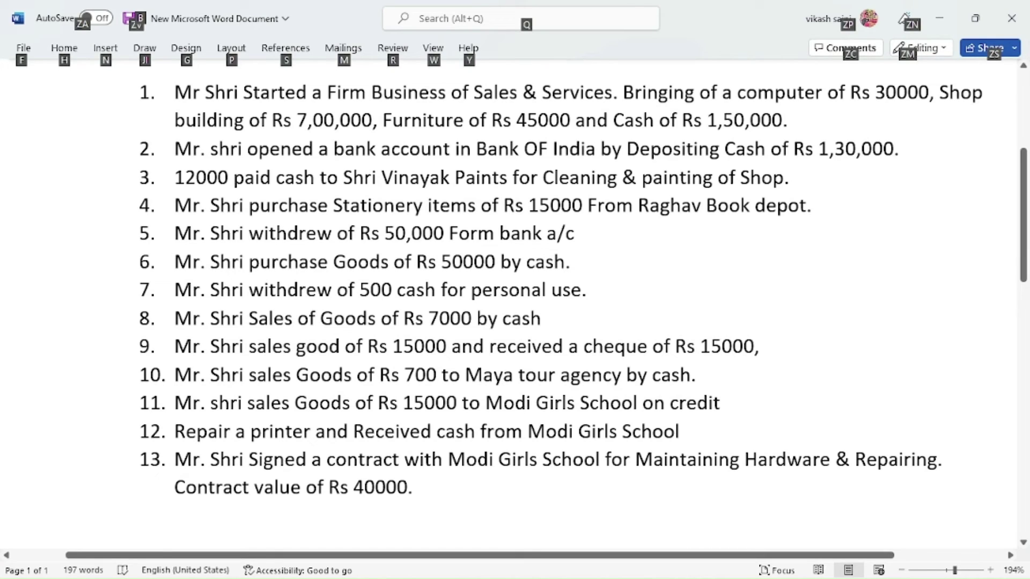
pyautogui.hotkey('alt', 'Tab')
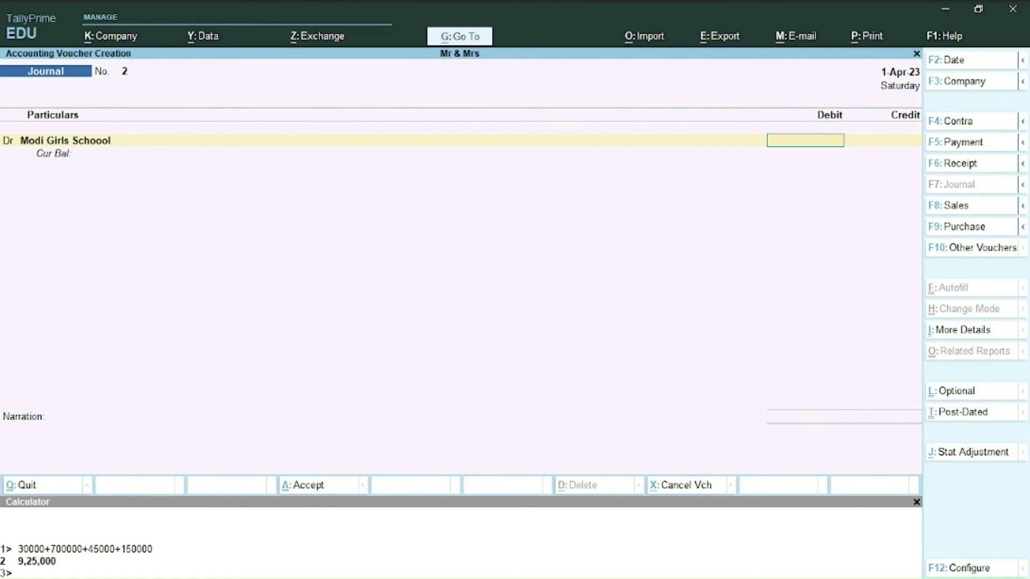
pyautogui.write('1')
pyautogui.write('5')
pyautogui.write('9')
pyautogui.press('BackSpace')
pyautogui.write('000')
pyautogui.press('Return')
pyautogui.press('Return')
pyautogui.press('Return')
pyautogui.press('Return')
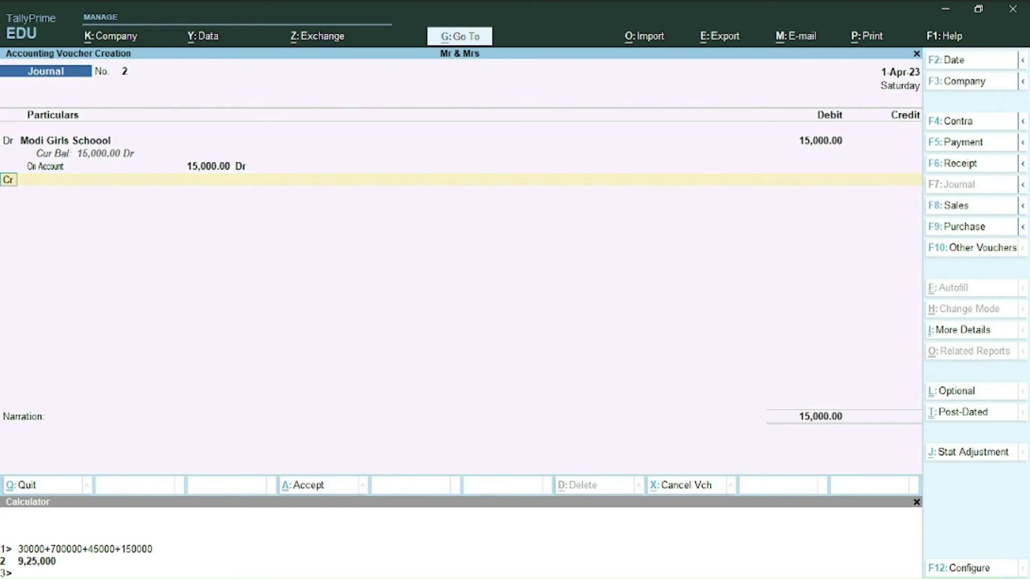
# Credit the Sales ledger with 15,000 in the journal voucher.
pyautogui.write('Sal')
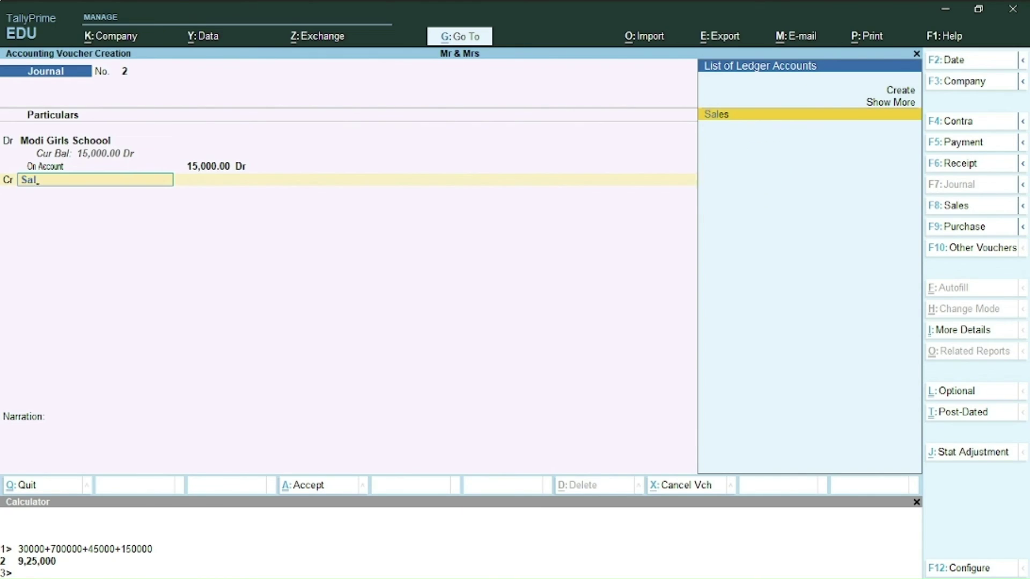
pyautogui.press('Return')
pyautogui.press('Return')
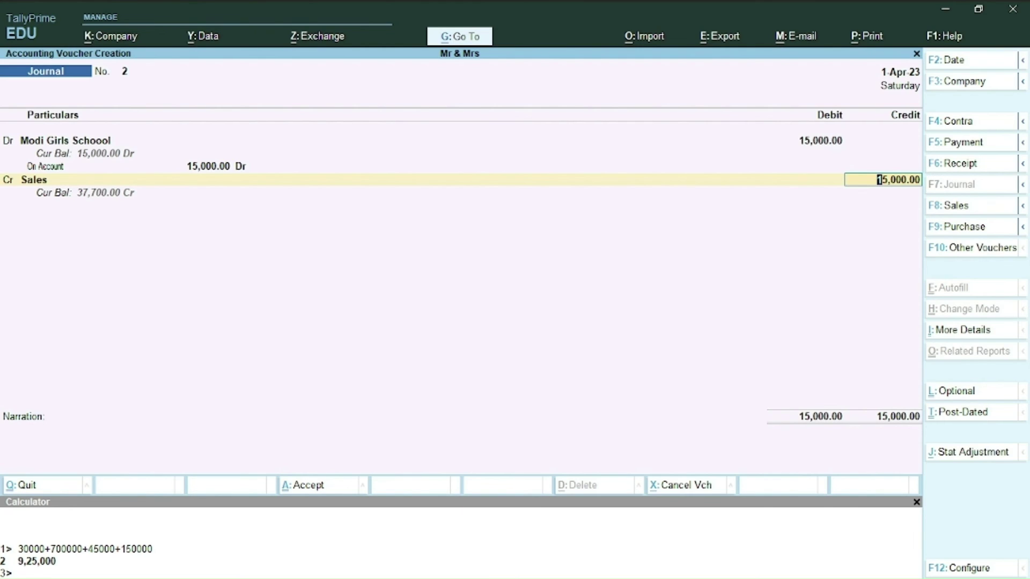
pyautogui.press('BackSpace')
pyautogui.press('BackSpace')
pyautogui.press('BackSpace')
pyautogui.press('BackSpace')
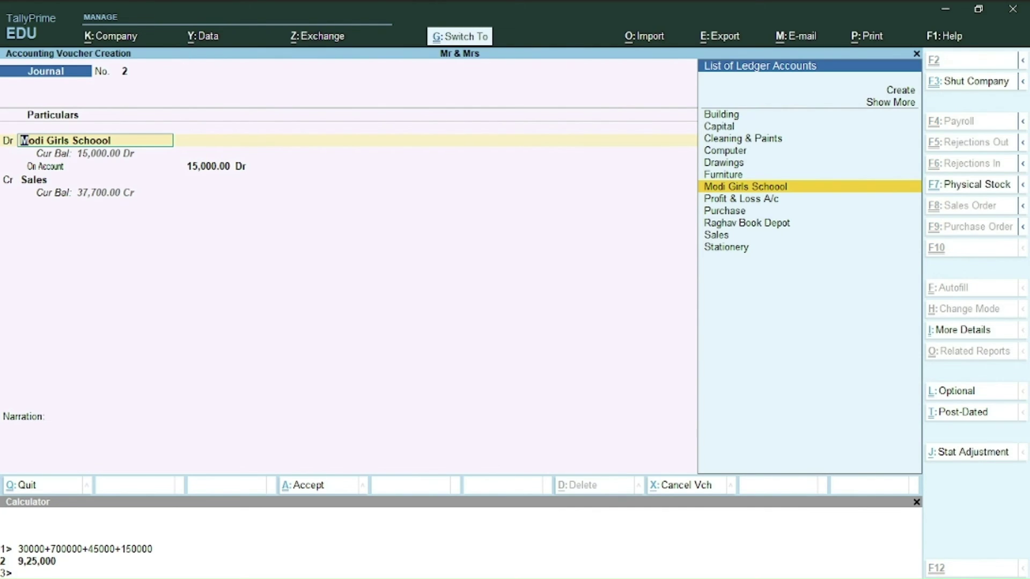
pyautogui.hotkey('ctrl', 'Return')
pyautogui.hotkey('ctrl', 'a')
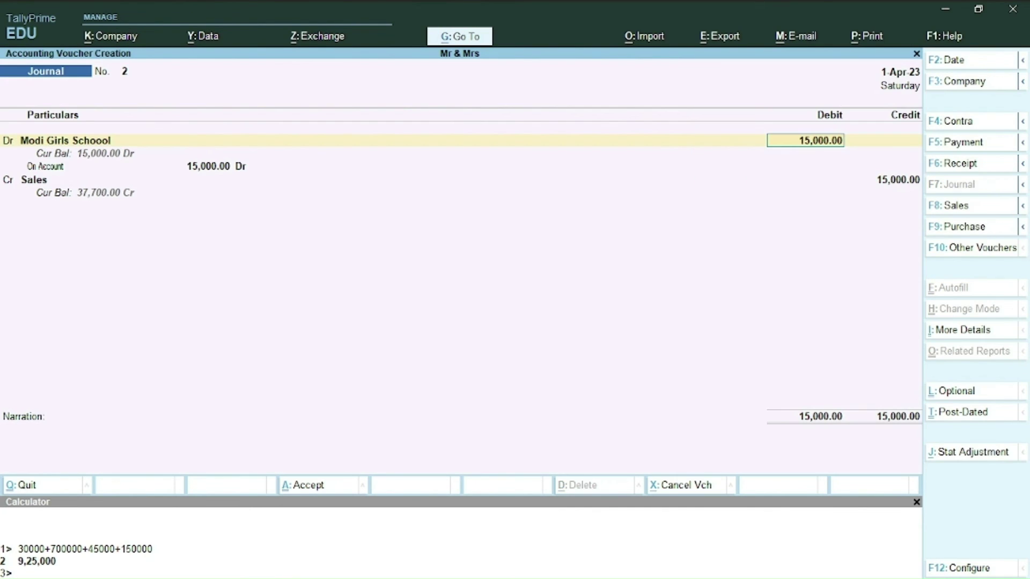
pyautogui.press('Return')
pyautogui.press('Return')
pyautogui.press('Return')
# Skip the inventory allocations for Sales and save the journal voucher without a narration.
pyautogui.press('Return')
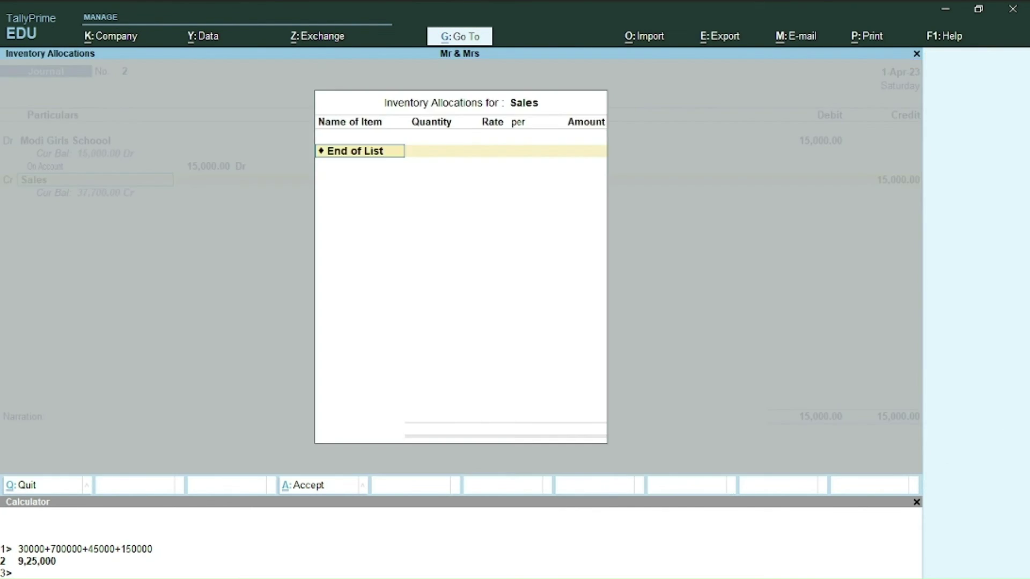
pyautogui.press('Return')
pyautogui.press('Return')
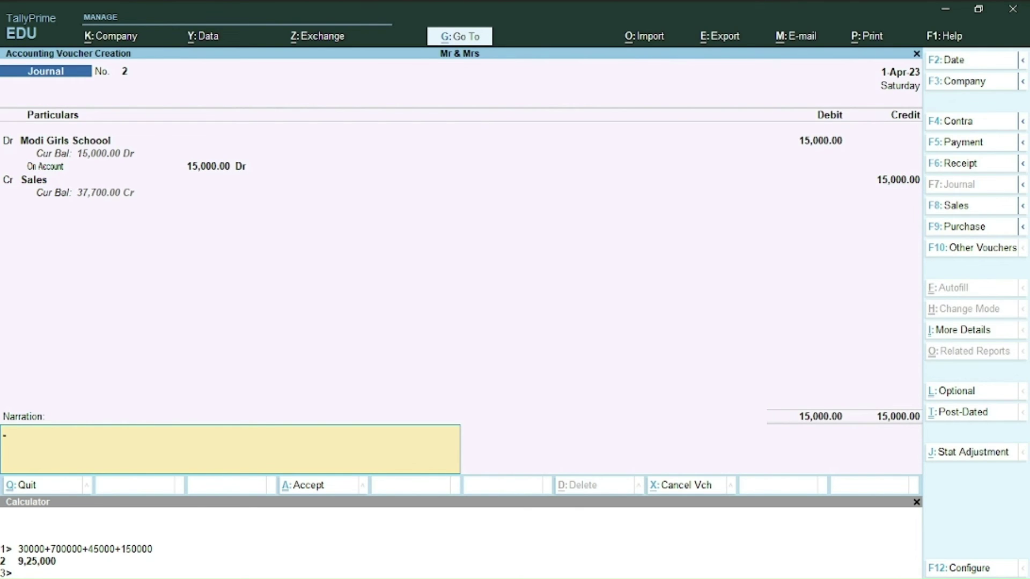
pyautogui.press('Return')
pyautogui.press('Return')
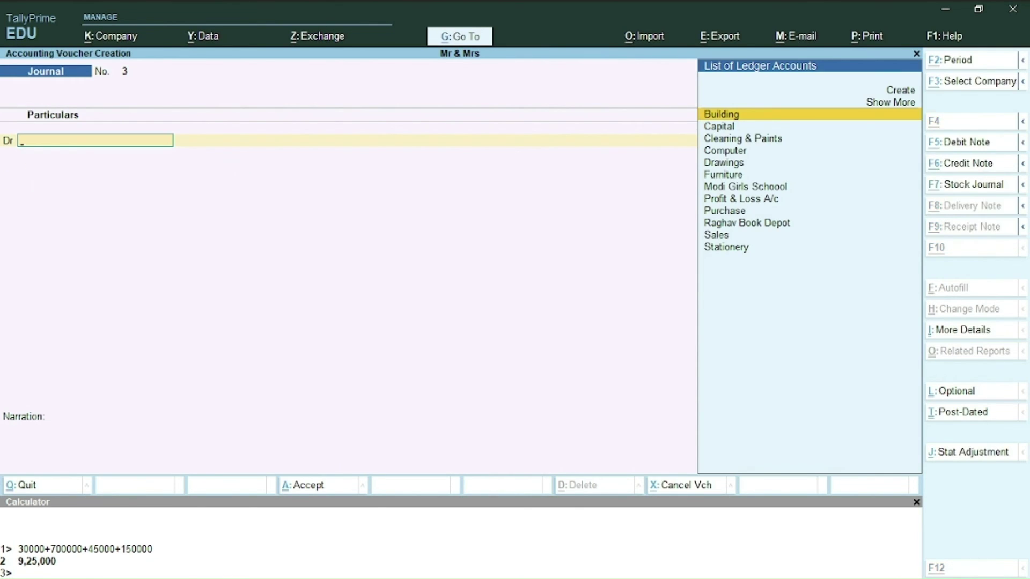
# Switch to the Word document and insert "of Rs 560" after "Received" in the twelfth transaction.
pyautogui.hotkey('alt', 'Tab')
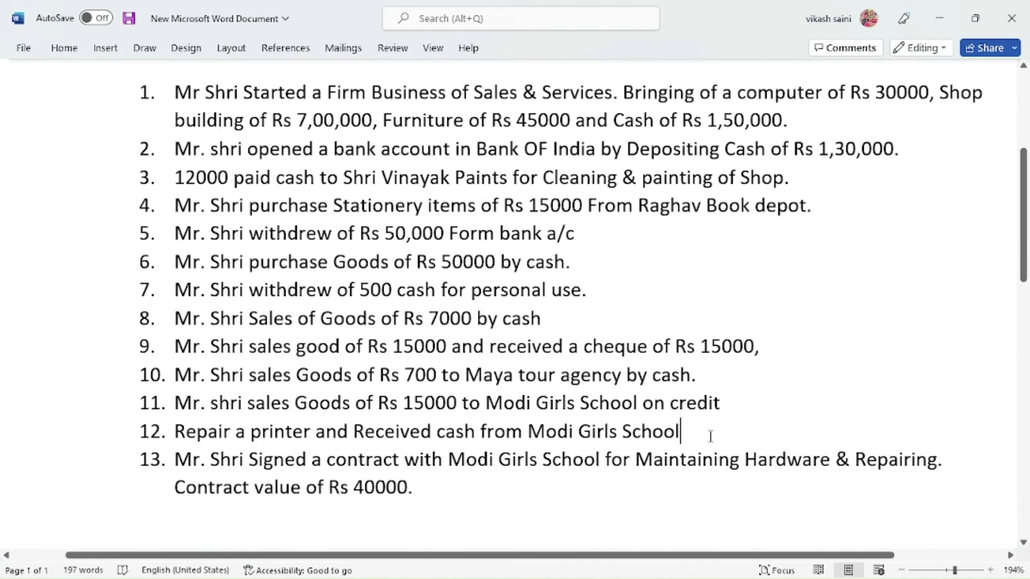
pyautogui.click(429, 432)
pyautogui.write('of Rs 560')
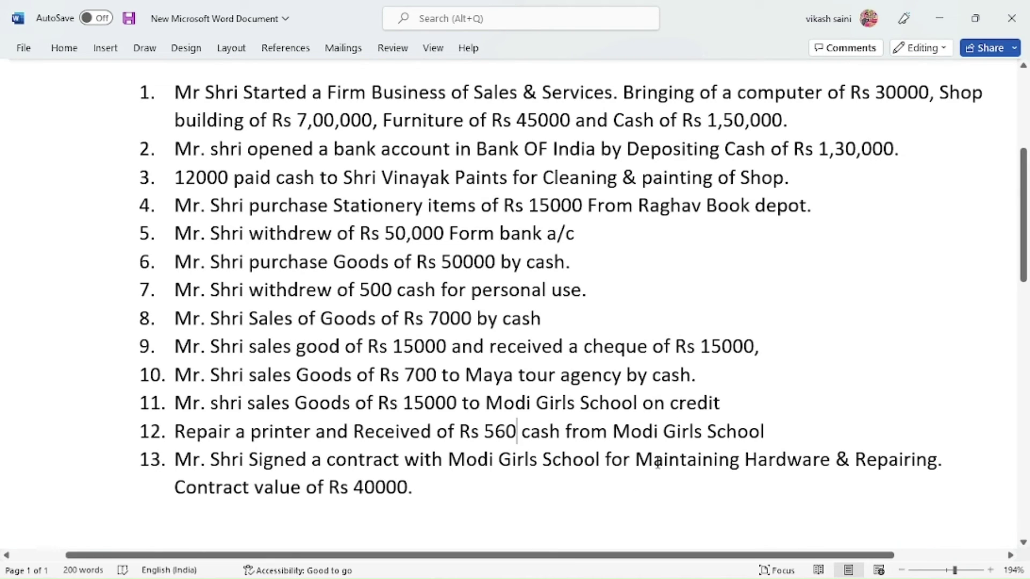
# Start a receipt voucher in TallyPrime and create its credit ledger "Repair & Maintaining" under Indirect Incomes, with Services as the supply type.
pyautogui.hotkey('alt', 'Tab')
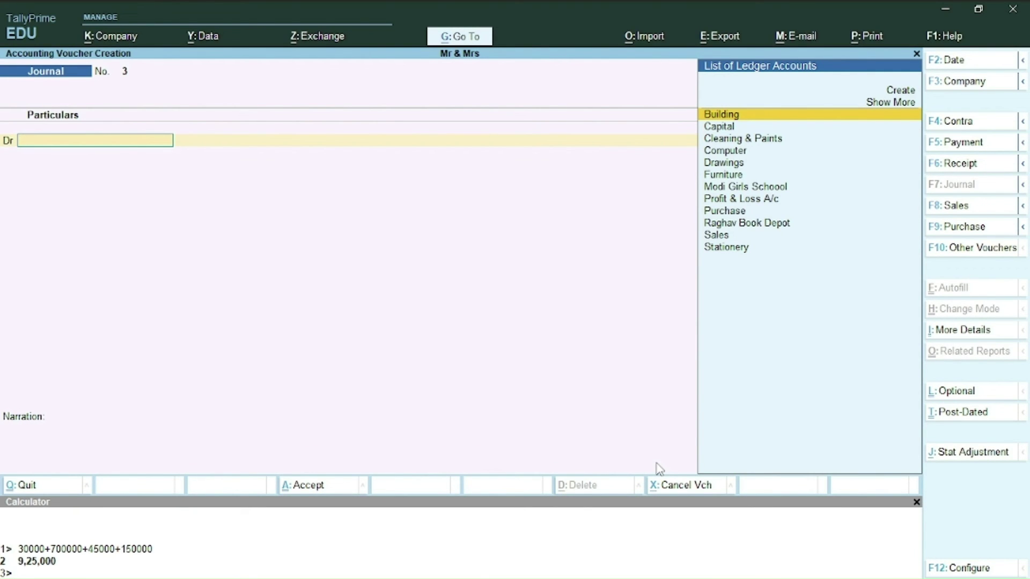
pyautogui.press('F6')
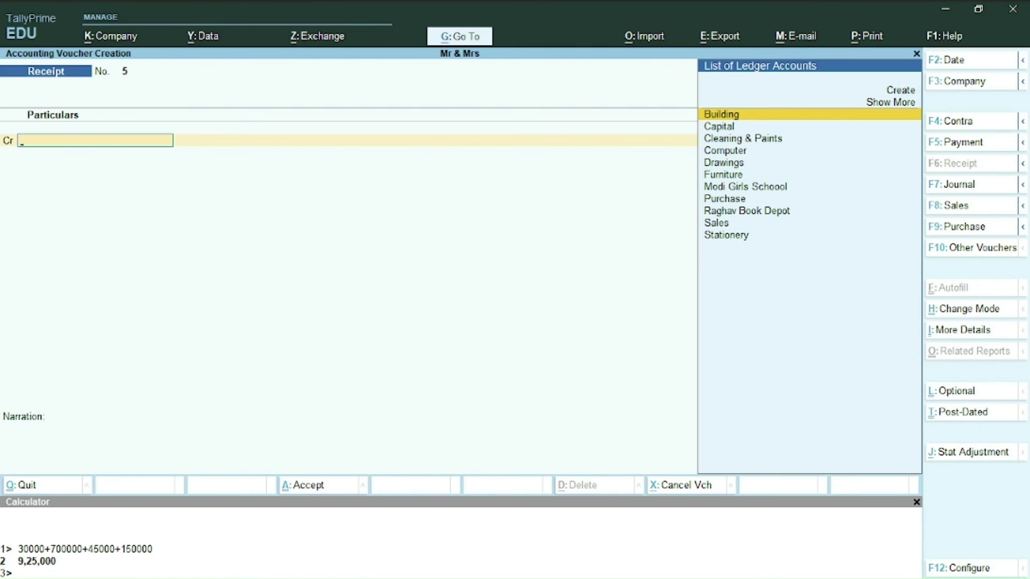
pyautogui.hotkey('alt', 'c')
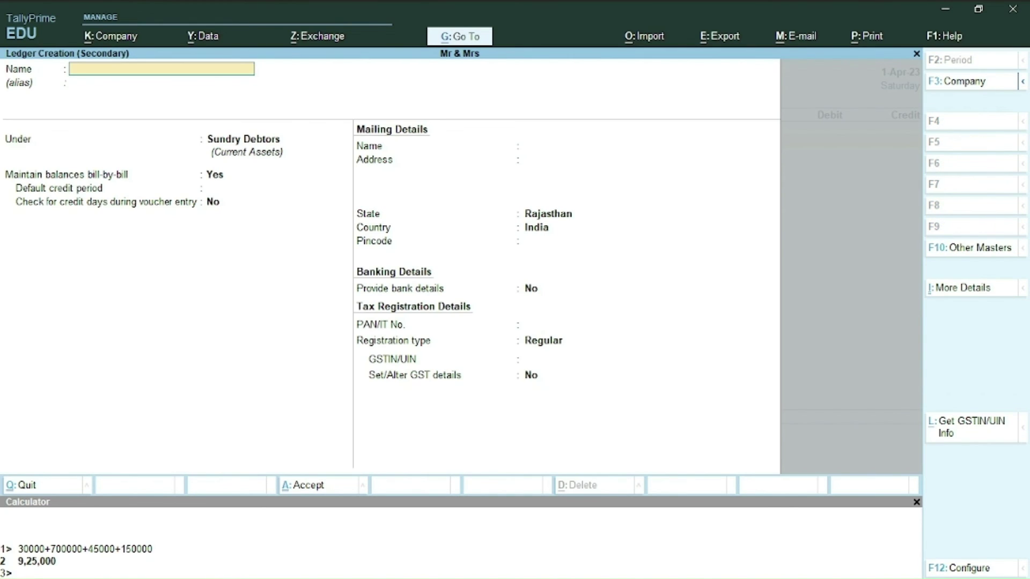
pyautogui.write('Repair & Maintaining')
pyautogui.press('Return')
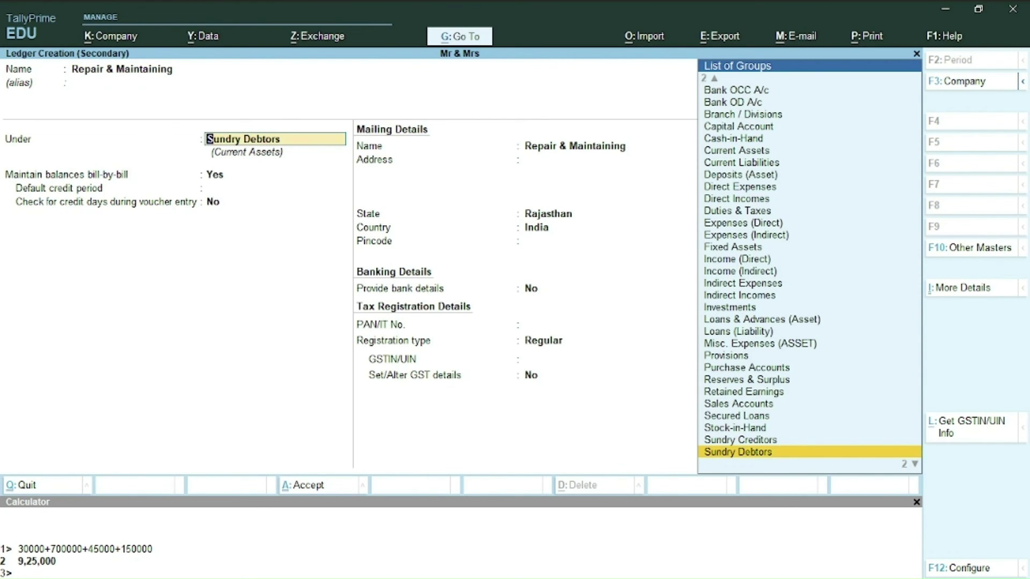
pyautogui.write('Ind')
pyautogui.press('Down')
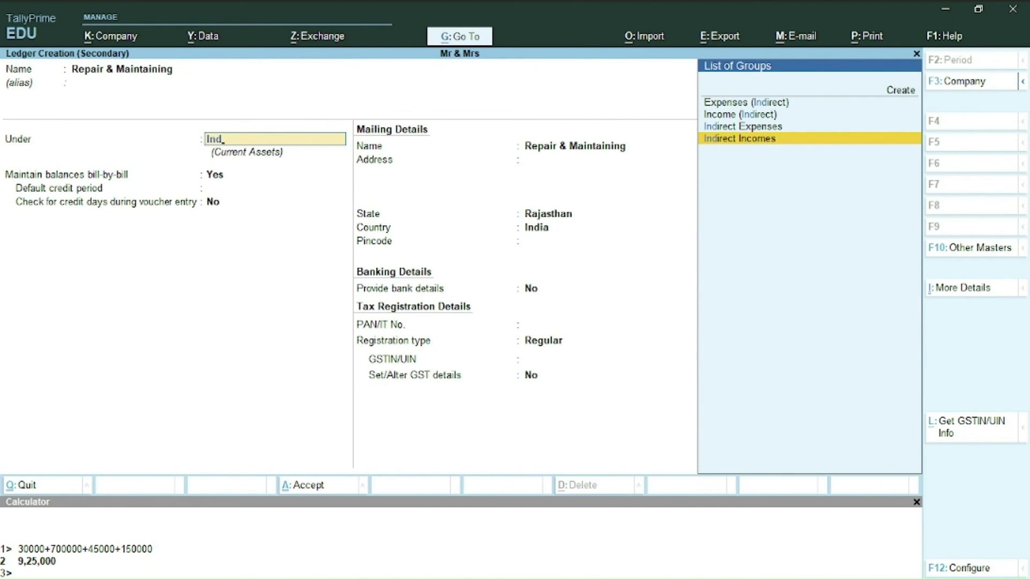
pyautogui.press('Return')
pyautogui.press('Return')
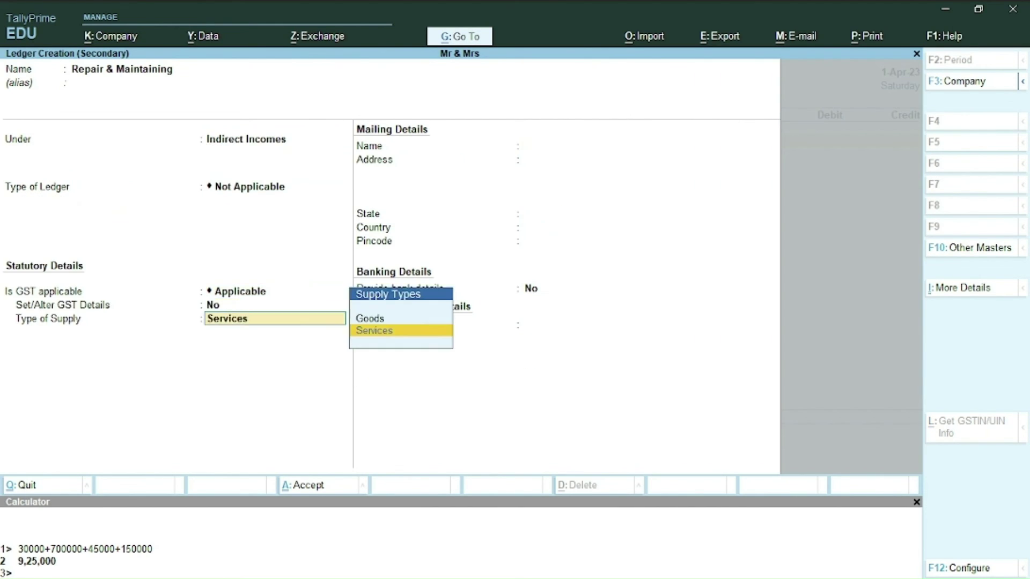
pyautogui.press('Return')
pyautogui.press('Return')
pyautogui.press('Return')
pyautogui.press('Return')
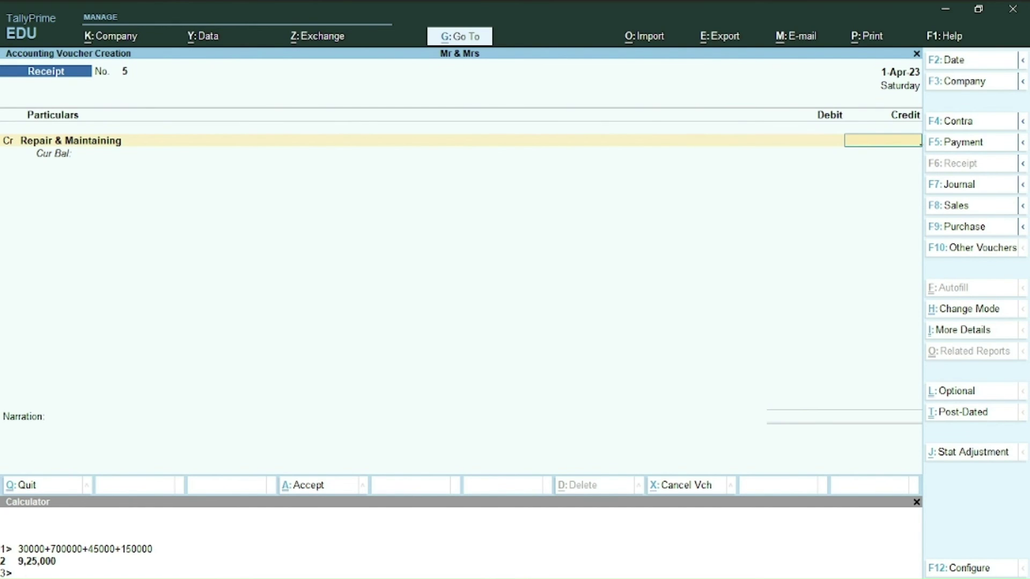
# Check the twelfth transaction's amount in the Word document and credit Repair & Maintaining with 560 in the TallyPrime receipt voucher.
pyautogui.hotkey('alt', 'Tab')
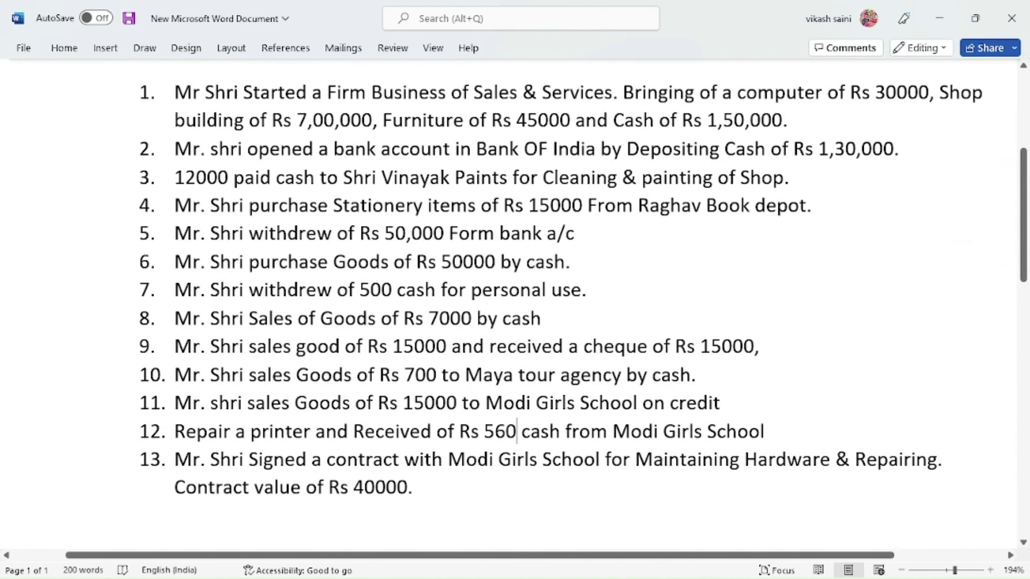
pyautogui.hotkey('alt', 'Tab')
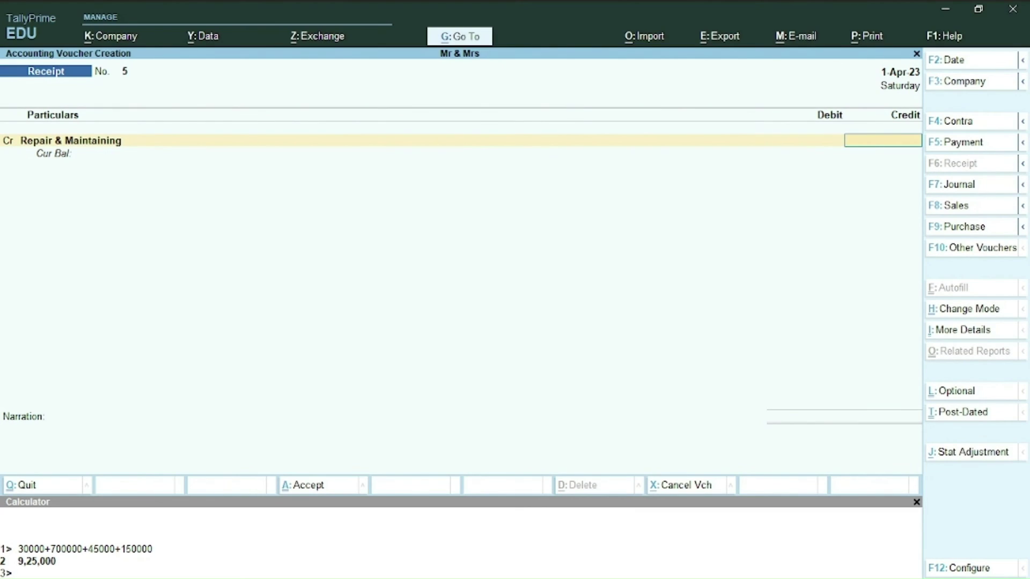
pyautogui.write('560')
pyautogui.press('Return')
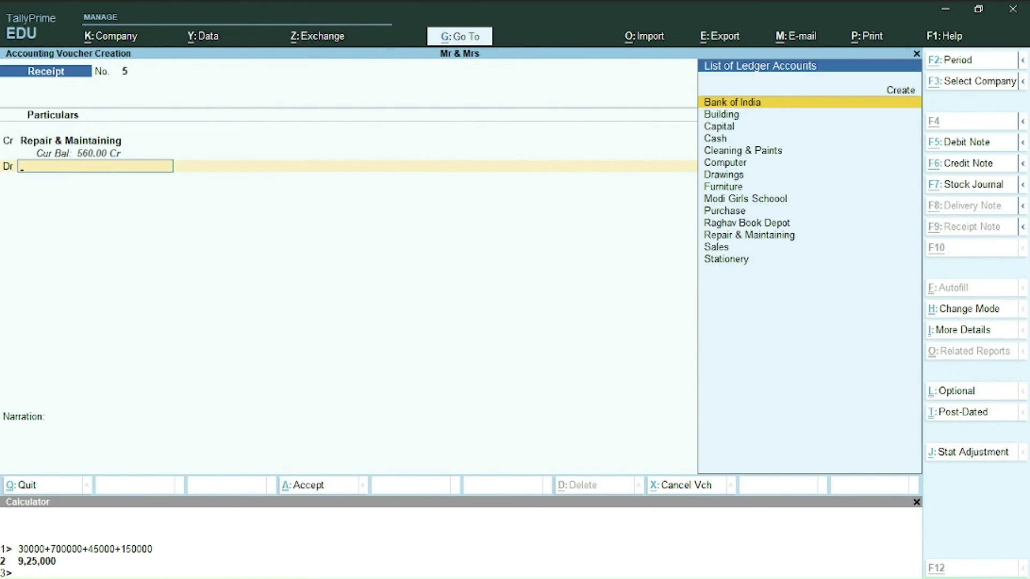
# Debit the Cash ledger with 560 and save the receipt voucher without a narration.
pyautogui.hotkey('alt', 'Tab')
pyautogui.hotkey('alt', 'Tab')
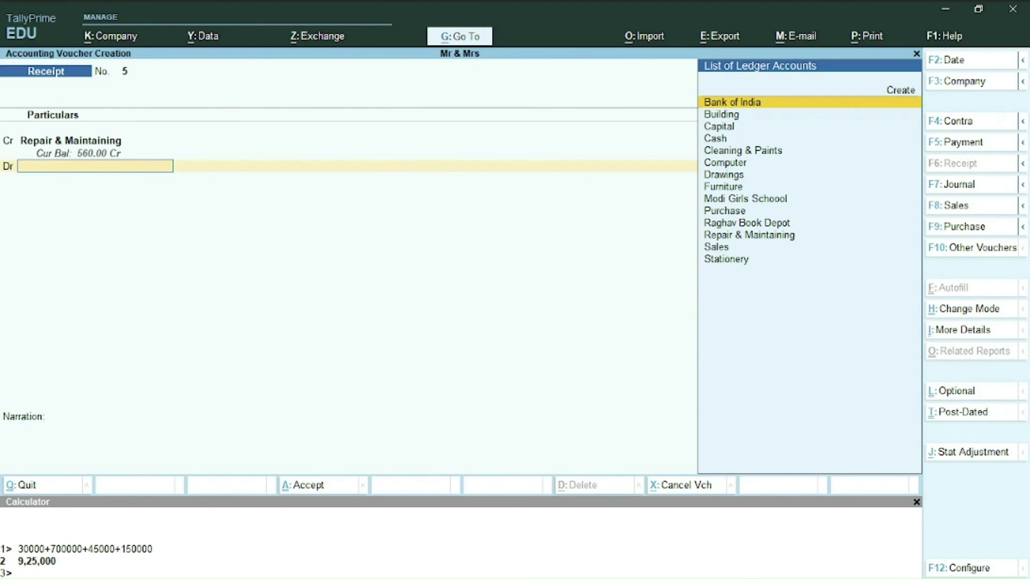
pyautogui.write('Cash')
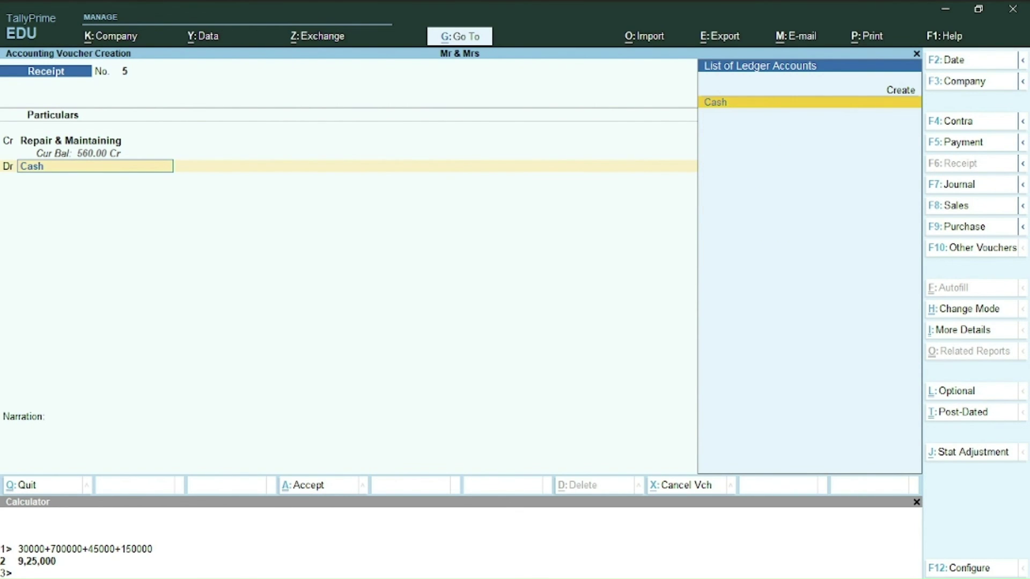
pyautogui.press('Return')
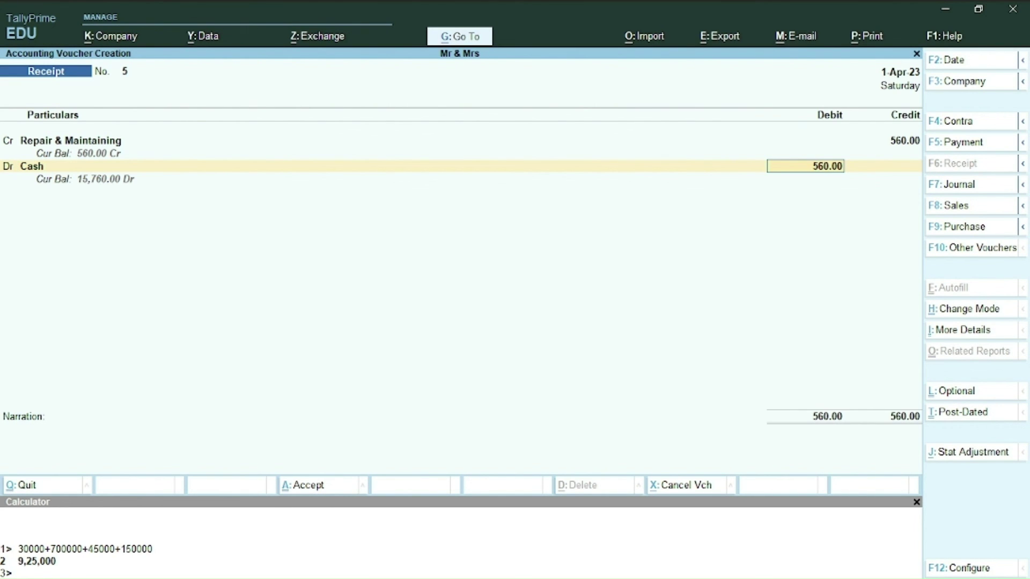
pyautogui.press('Return')
pyautogui.press('Return')
pyautogui.press('Return')
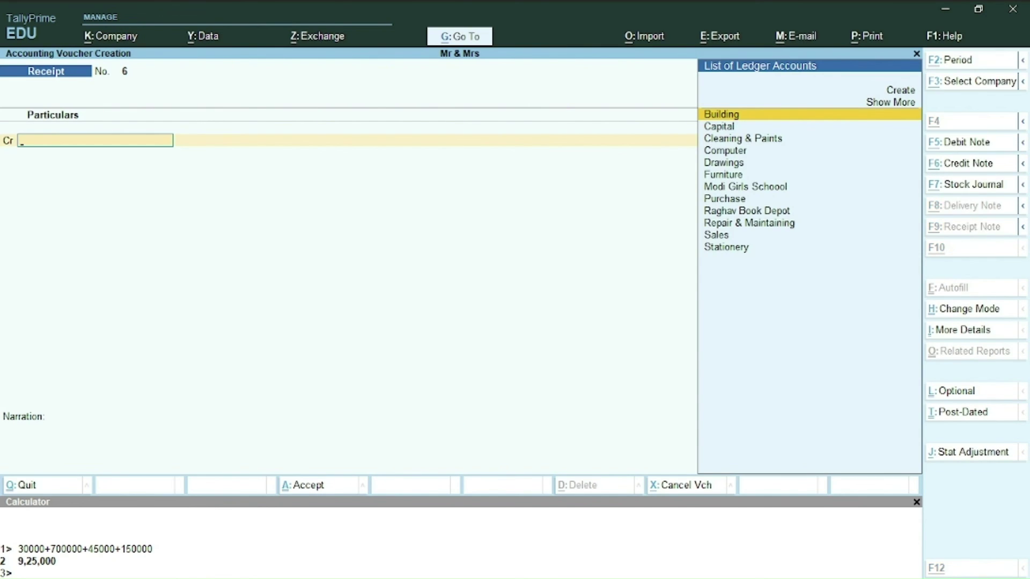
# Recheck the transaction list in the Word document, and open the Day Book of Mr & Mrs in TallyPrime.
pyautogui.hotkey('alt', 'Tab')
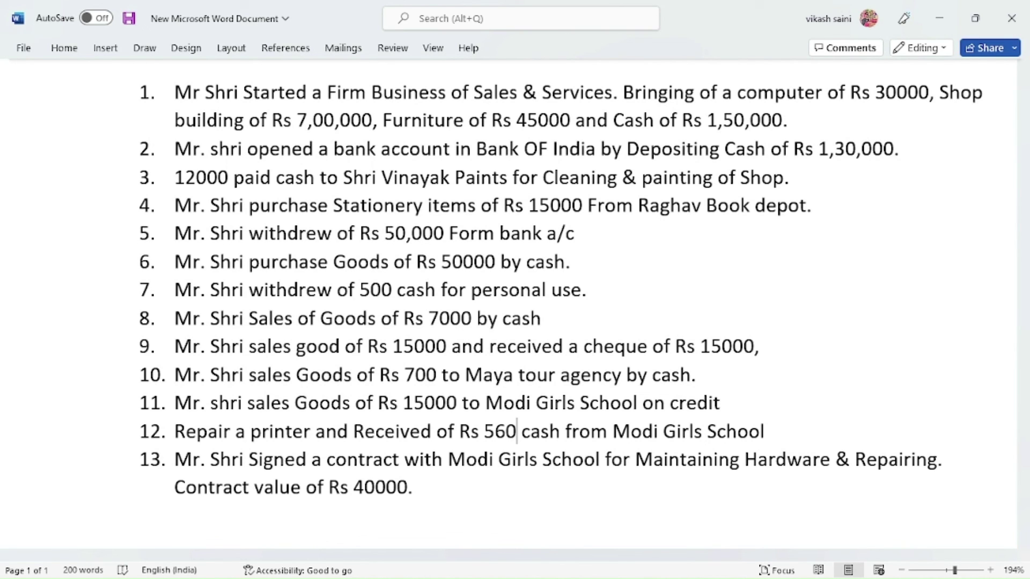
pyautogui.hotkey('alt', 'Tab')
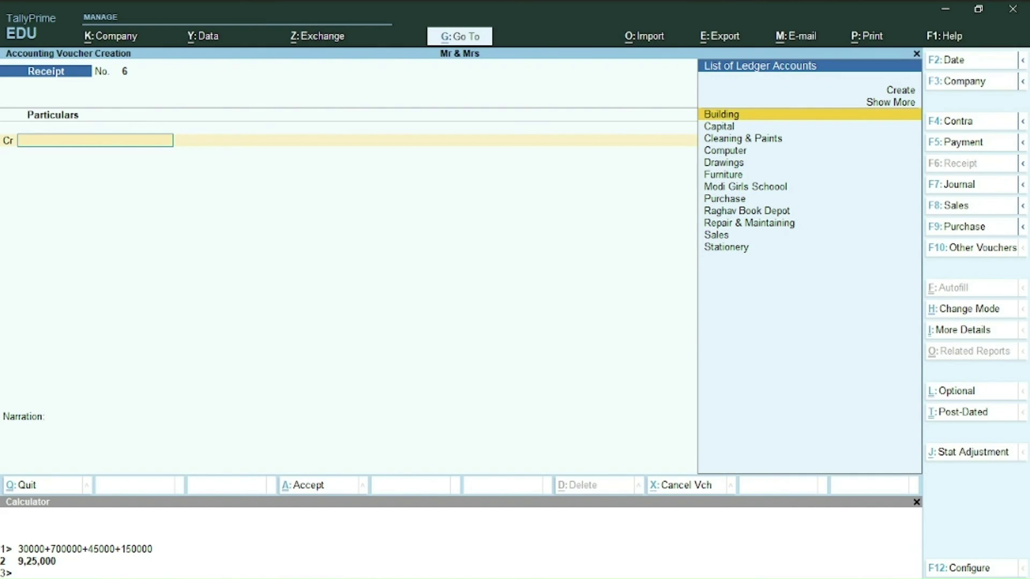
pyautogui.press('Escape')
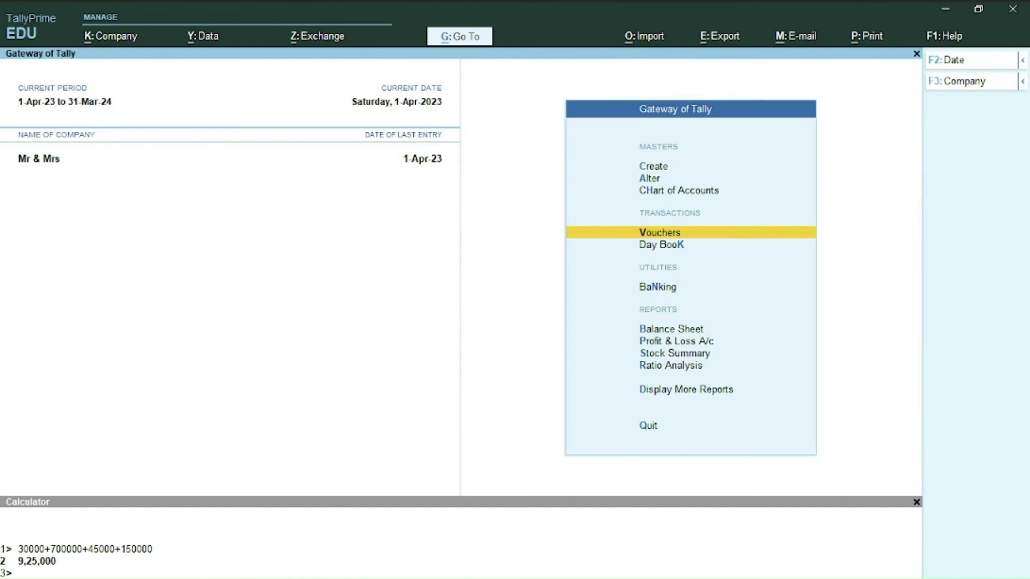
pyautogui.press('Down')
pyautogui.press('Down')
pyautogui.press('Up')
pyautogui.press('Return')
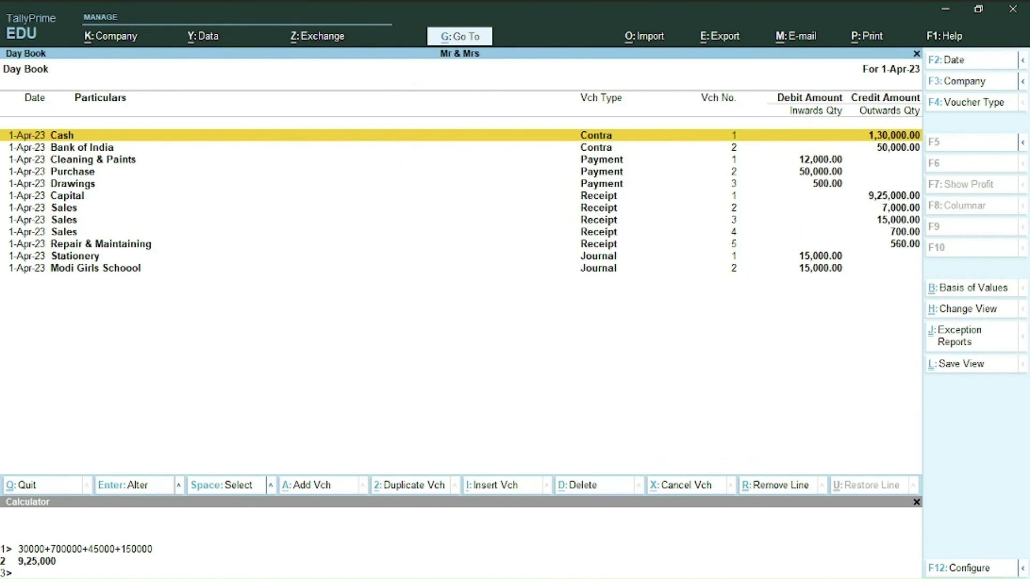
# Review the Day Book vouchers for 1-Apr-23 from the first contra entry down to the last journal entry.
pyautogui.press('Down')
pyautogui.press('Down')
pyautogui.press('Down')
pyautogui.press('Down')
pyautogui.press('Down')
pyautogui.press('Down')
pyautogui.press('Down')
pyautogui.press('Down')
pyautogui.press('Down')
pyautogui.press('Down')
pyautogui.press('Down')
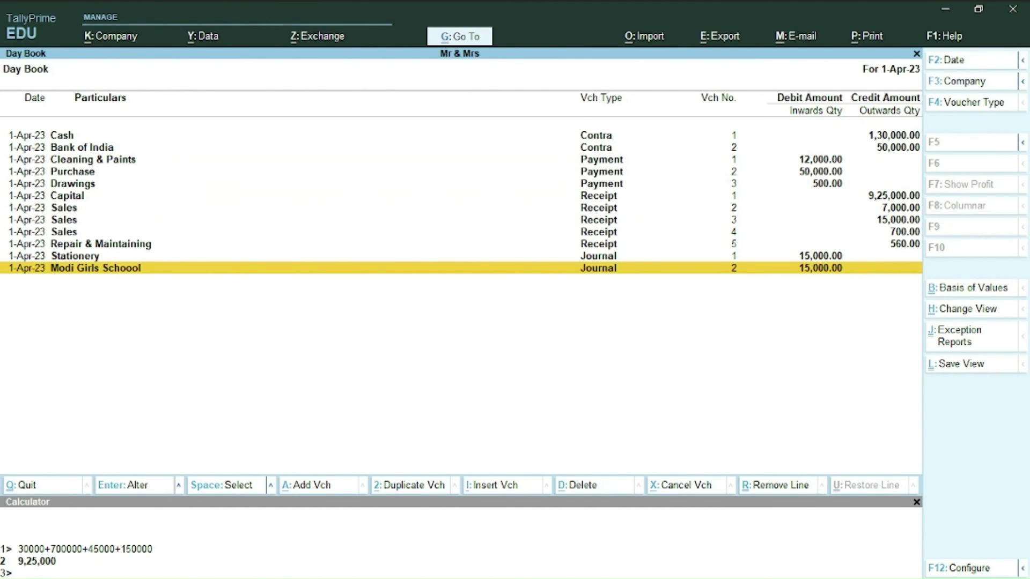
# Leave the Day Book and display the Trial Balance in detailed format with the accounts under each group.
pyautogui.press('Escape')
pyautogui.press('Down')
pyautogui.press('Down')
pyautogui.press('Down')
pyautogui.press('Down')
pyautogui.press('Down')
pyautogui.press('Down')
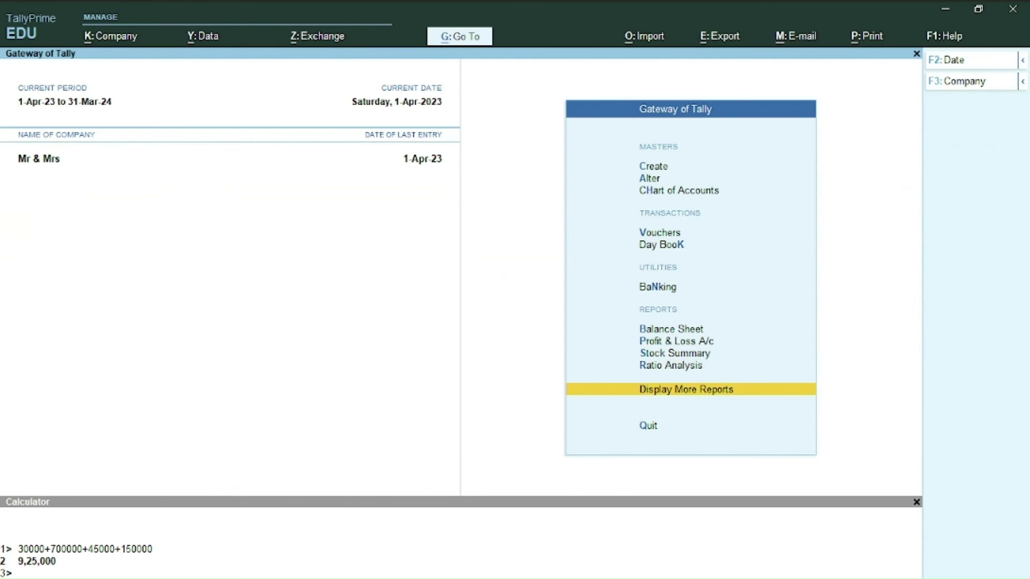
pyautogui.press('Return')
pyautogui.press('Return')
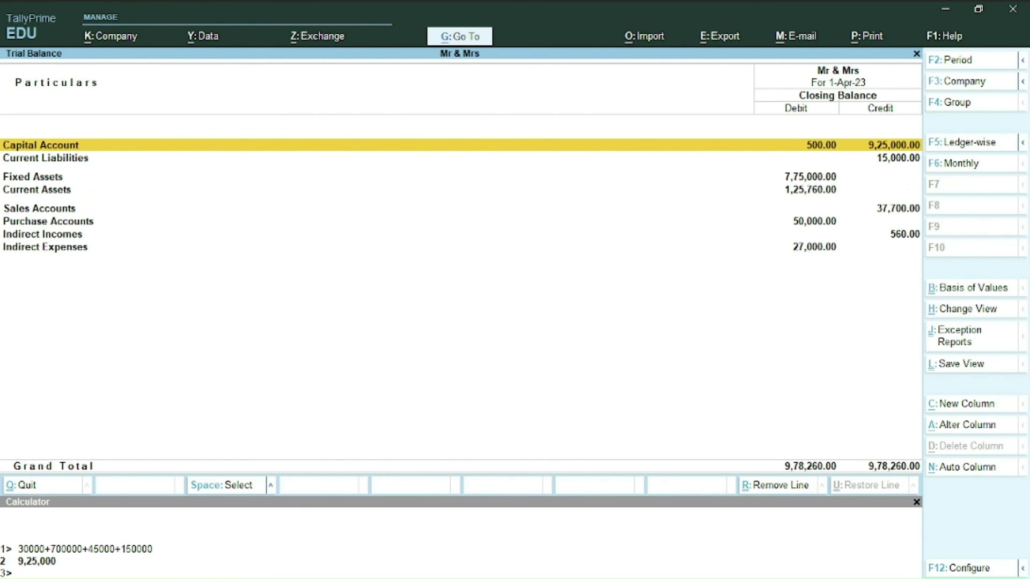
pyautogui.hotkey('alt', 'F5')
# Examine the Trial Balance balances under Capital Account, Current Liabilities, Fixed Assets and Current Assets.
pyautogui.press('Down')
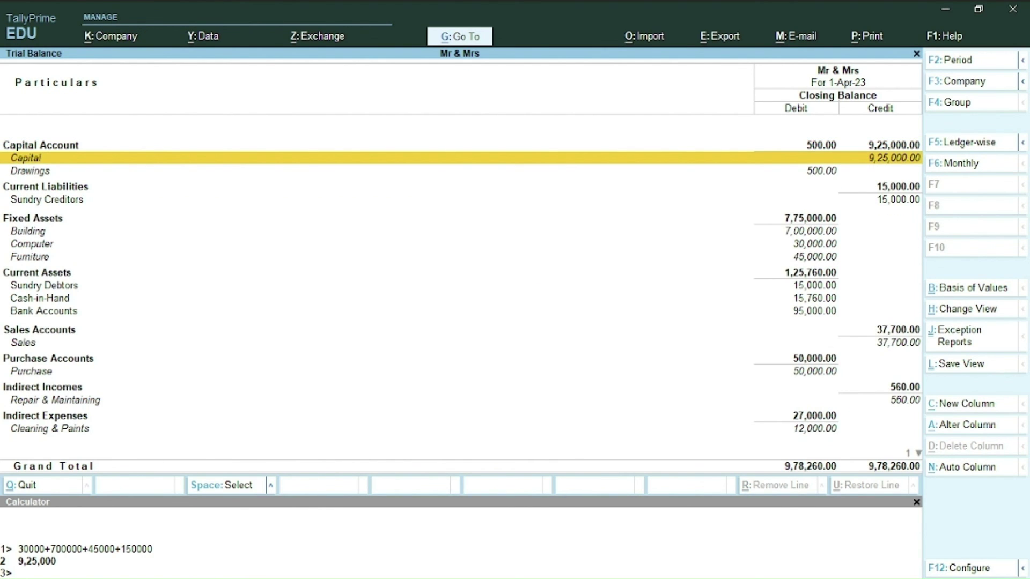
pyautogui.press('Up')
pyautogui.press('Down')
pyautogui.press('Down')
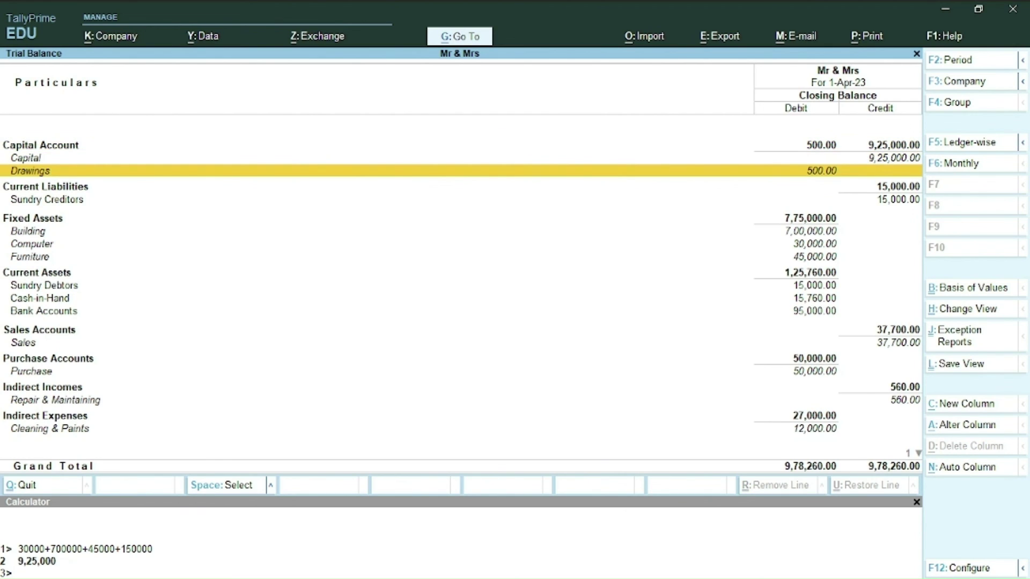
pyautogui.press('Down')
pyautogui.press('Down')
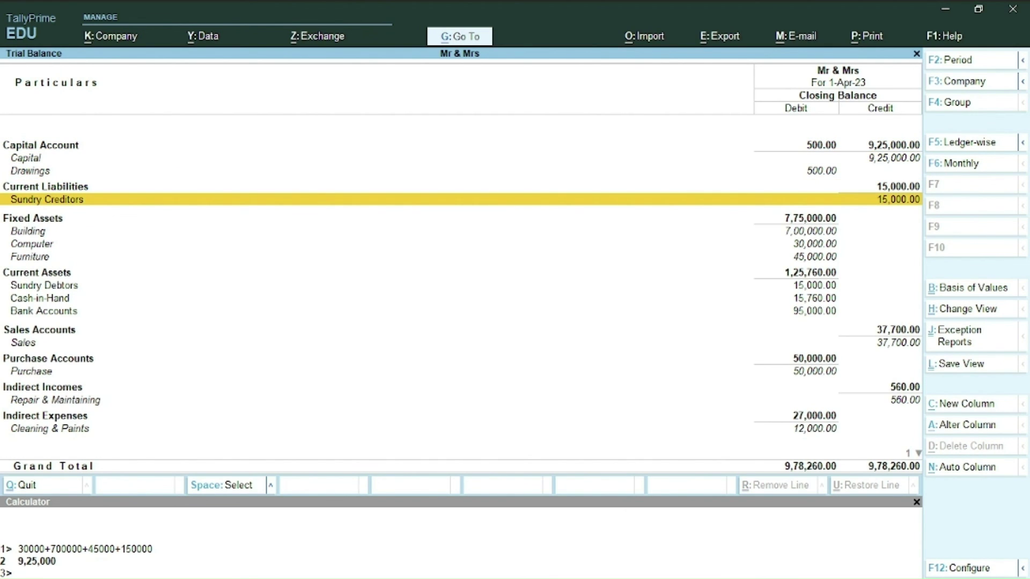
pyautogui.press('Down')
pyautogui.press('Down')
pyautogui.press('Down')
pyautogui.press('Down')
pyautogui.press('Down')
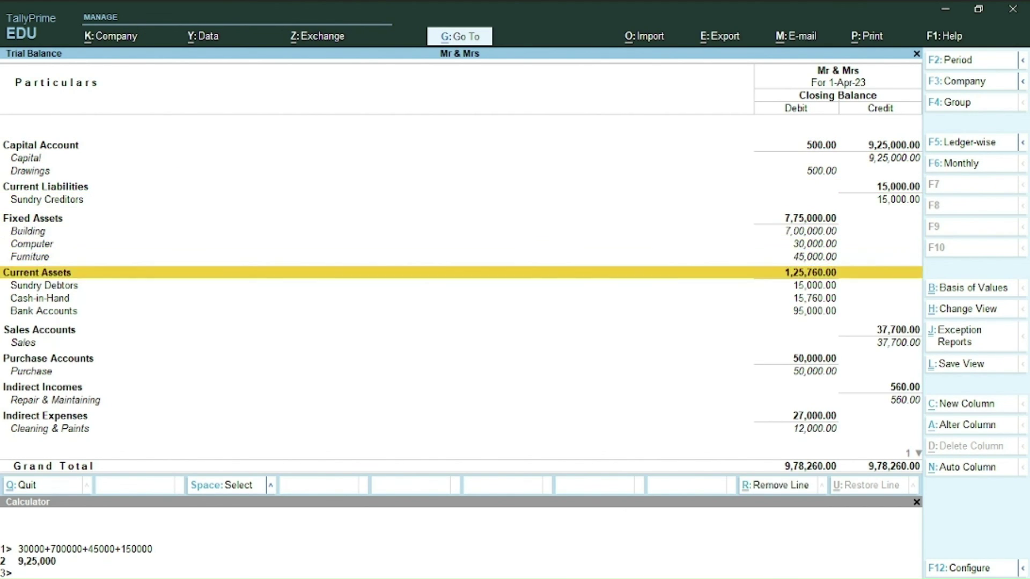
pyautogui.press('Down')
pyautogui.press('Down')
pyautogui.press('Down')
pyautogui.press('Down')
pyautogui.press('Down')
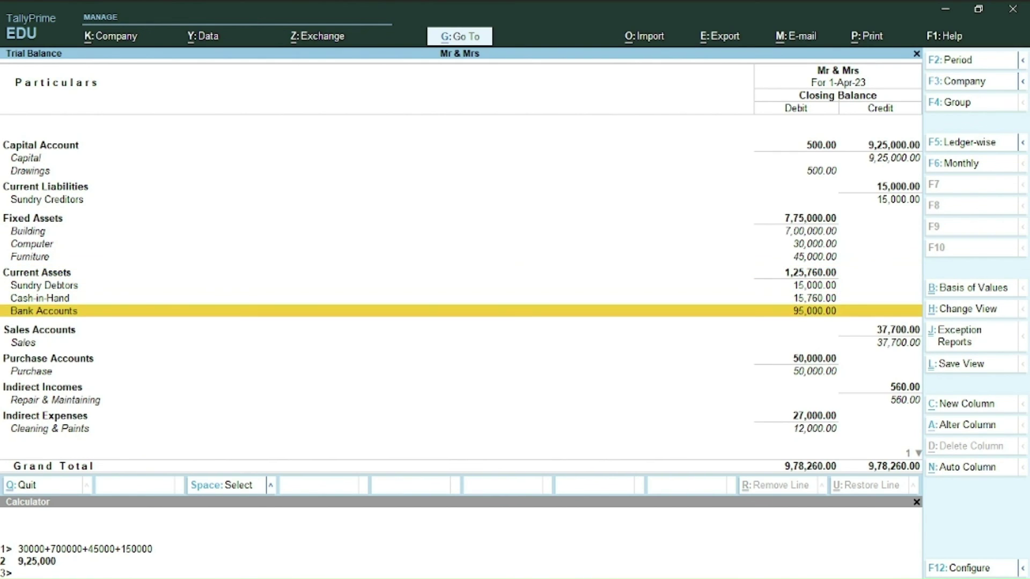
# Compare the closing balances of Sales Accounts and Purchase Accounts in the Trial Balance.
pyautogui.press('Down')
pyautogui.press('Down')
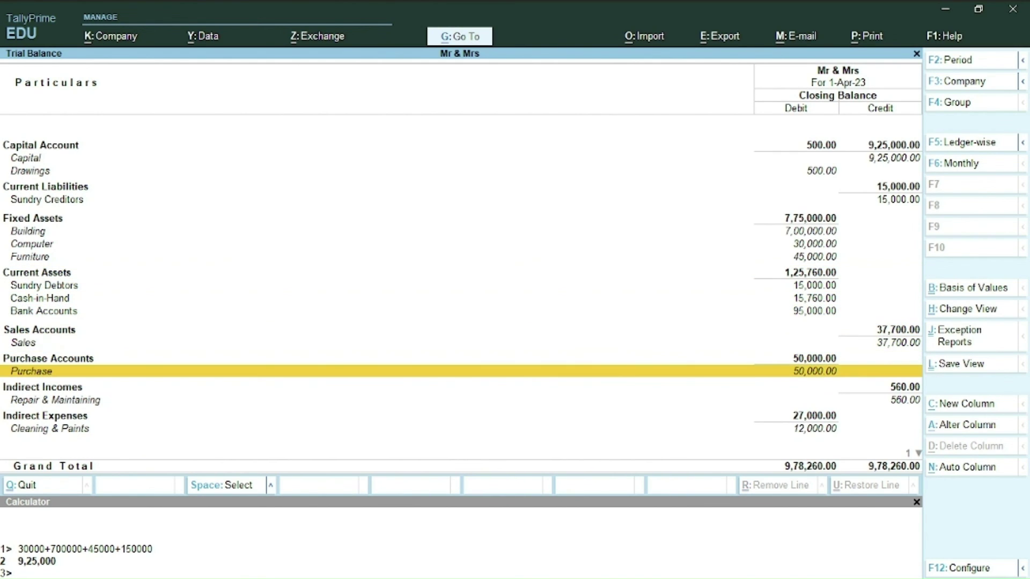
pyautogui.press('Up')
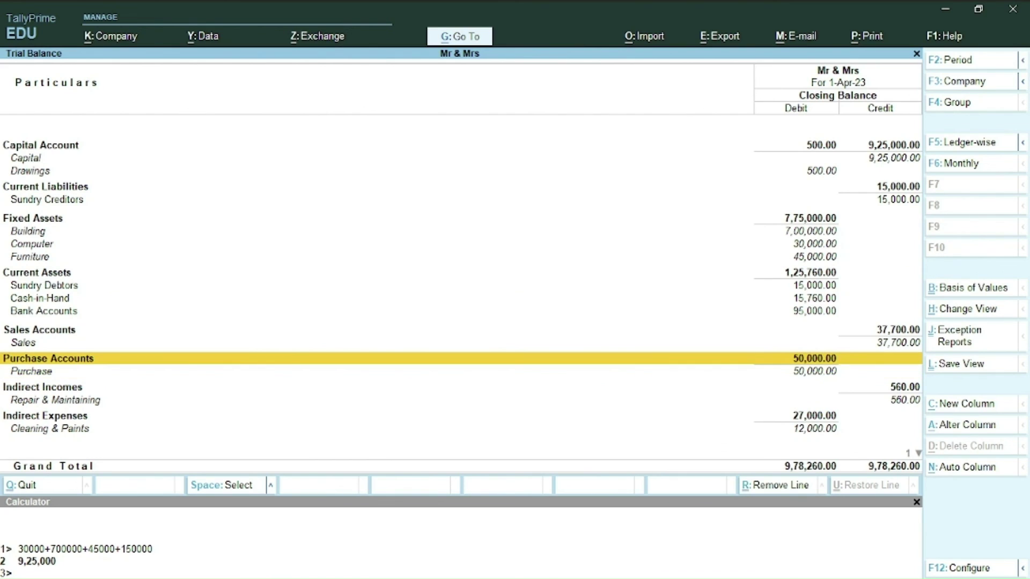
pyautogui.press('Down')
pyautogui.press('Up')
pyautogui.press('Up')
pyautogui.press('Up')
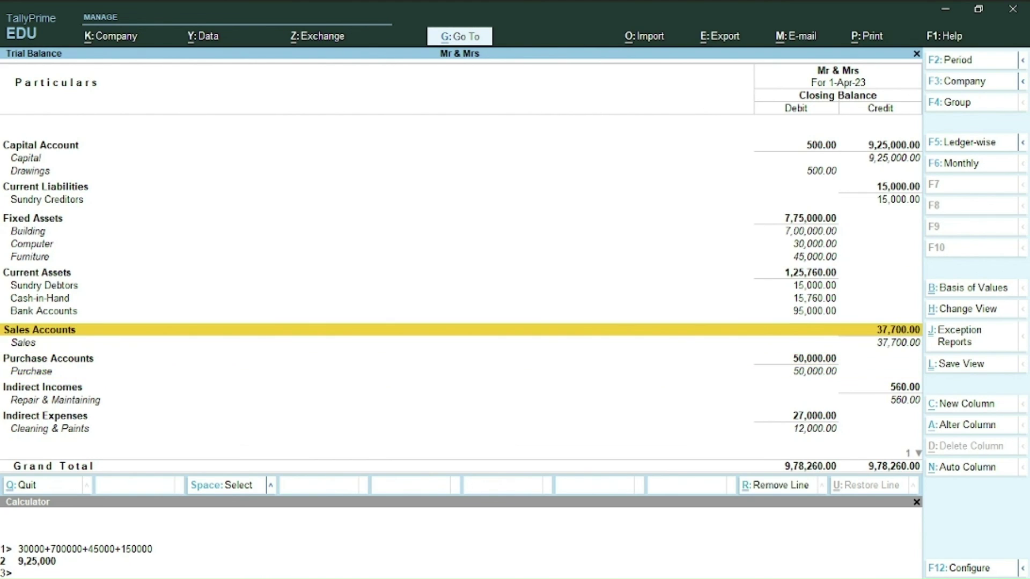
pyautogui.press('Down')
pyautogui.press('Down')
pyautogui.press('Down')
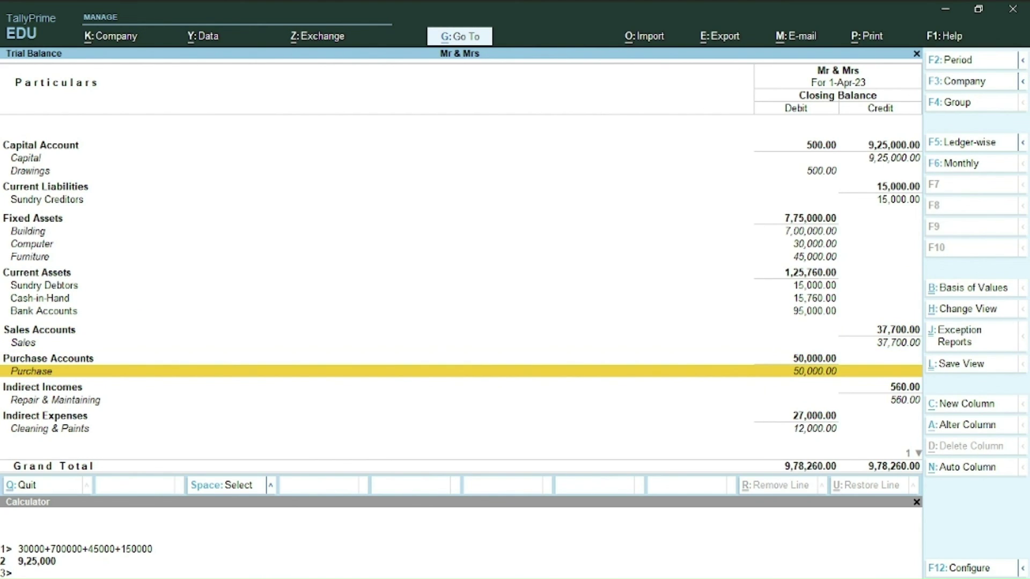
pyautogui.press('Up')
pyautogui.press('Up')
pyautogui.press('Up')
# Examine the Indirect Incomes and Indirect Expenses ledgers in the Trial Balance, including Repair & Maintaining, Cleaning & Paints and Stationery.
pyautogui.press('Down')
pyautogui.press('Down')
pyautogui.press('Down')
pyautogui.press('Down')
pyautogui.press('Down')
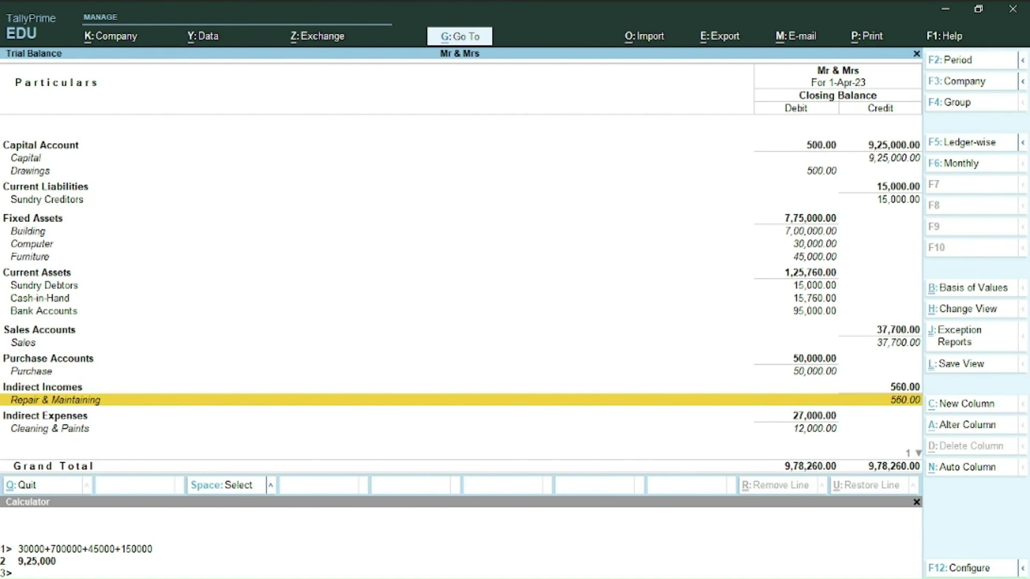
pyautogui.press('Down')
pyautogui.press('Down')
pyautogui.press('Down')
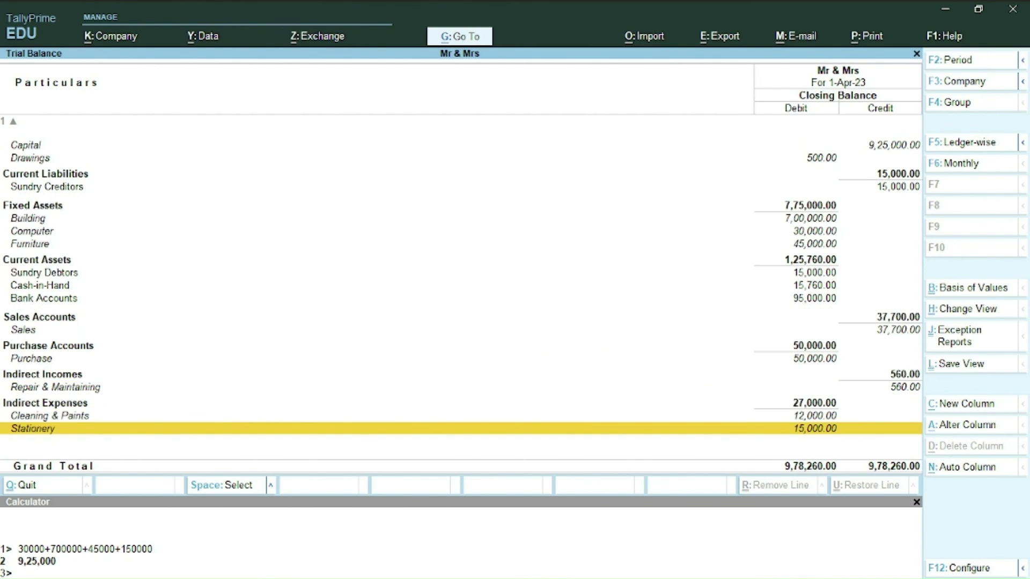
pyautogui.press('Up')
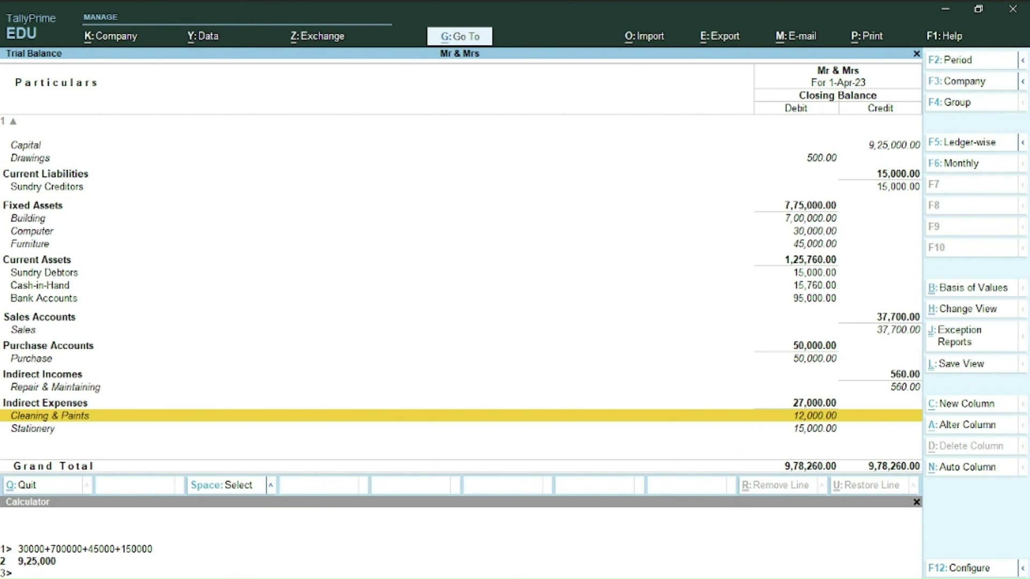